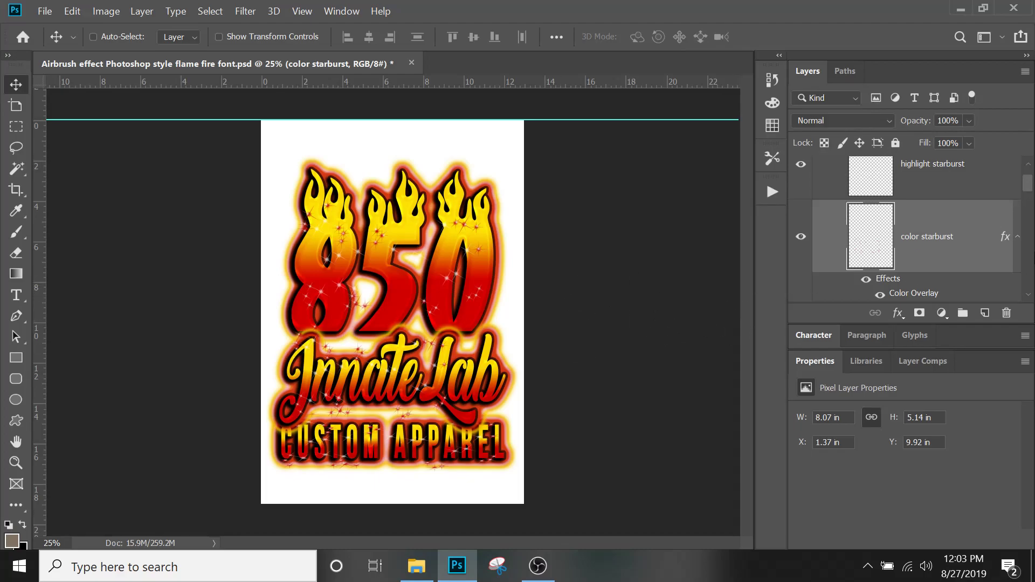
# - Toggle the InnateLab, 850 Flame Font and Custom Apparel lettering groups off and on to check each
pyautogui.moveTo(1029, 190); pyautogui.dragTo(1029, 182)
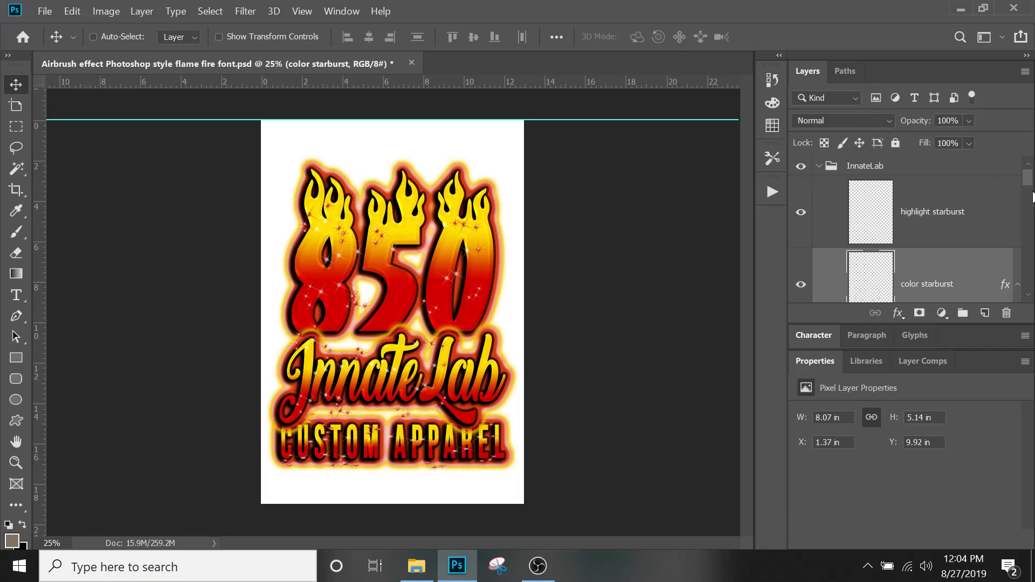
pyautogui.moveTo(1033, 182)
pyautogui.mouseDown()
pyautogui.moveTo(1031, 193)
pyautogui.moveTo(1031, 181)
pyautogui.mouseUp()
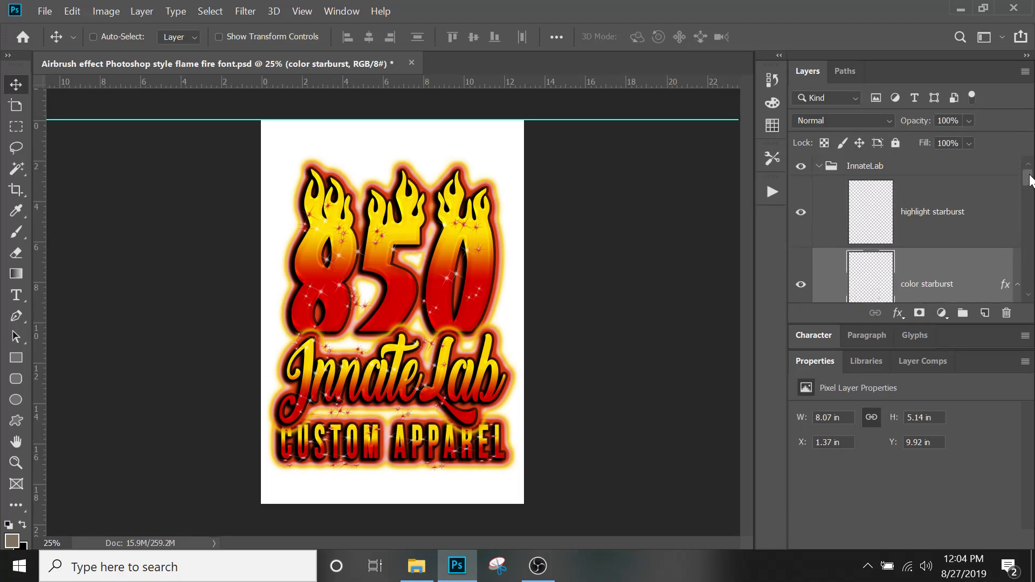
pyautogui.click(814, 167)
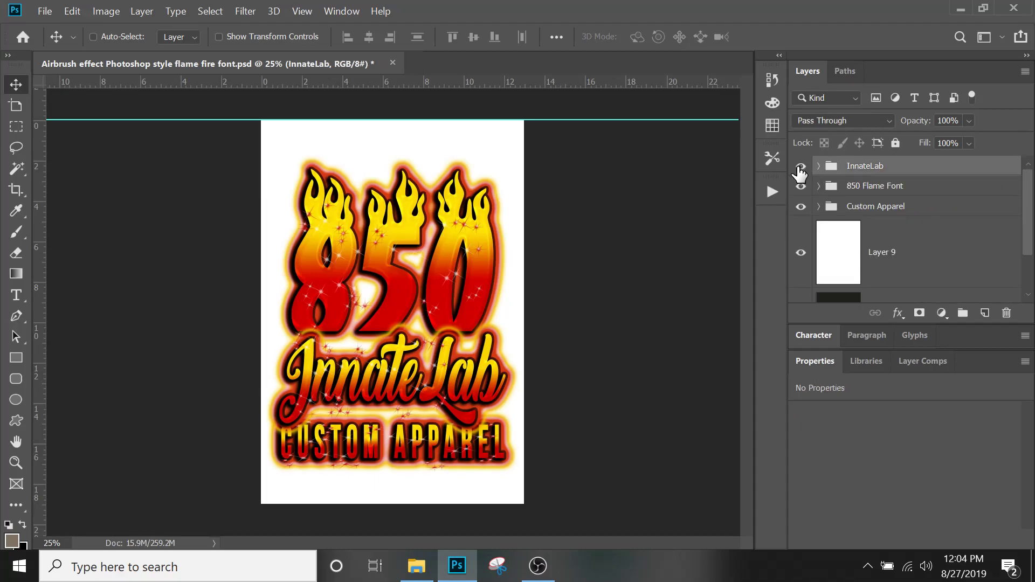
pyautogui.click(800, 172)
pyautogui.click(800, 169)
pyautogui.click(802, 187)
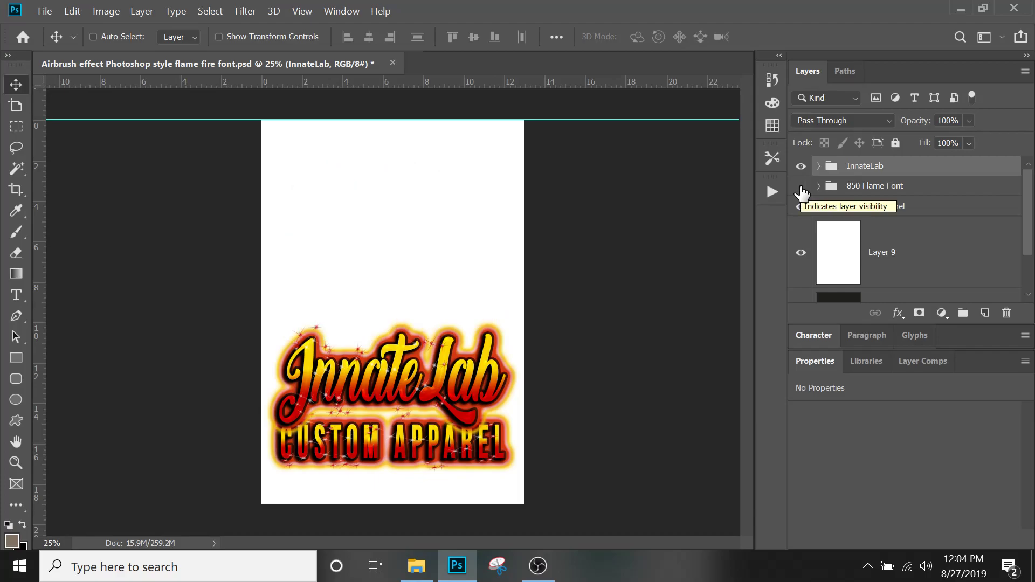
pyautogui.click(801, 187)
pyautogui.click(801, 207)
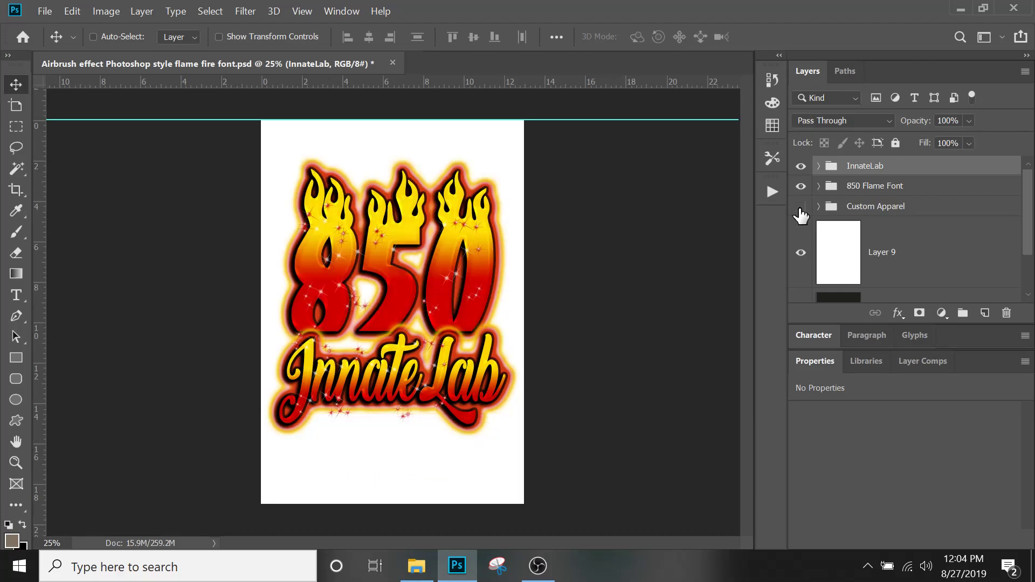
pyautogui.click(801, 207)
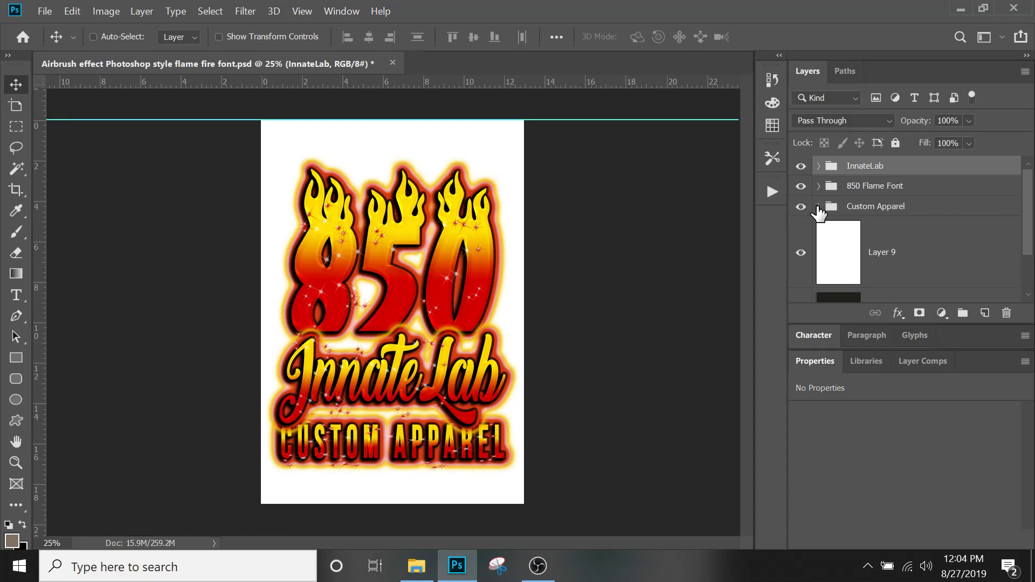
# - Expand InnateLab, check its highlight and color starburst layers, and select the flame lettering smart object
pyautogui.click(818, 167)
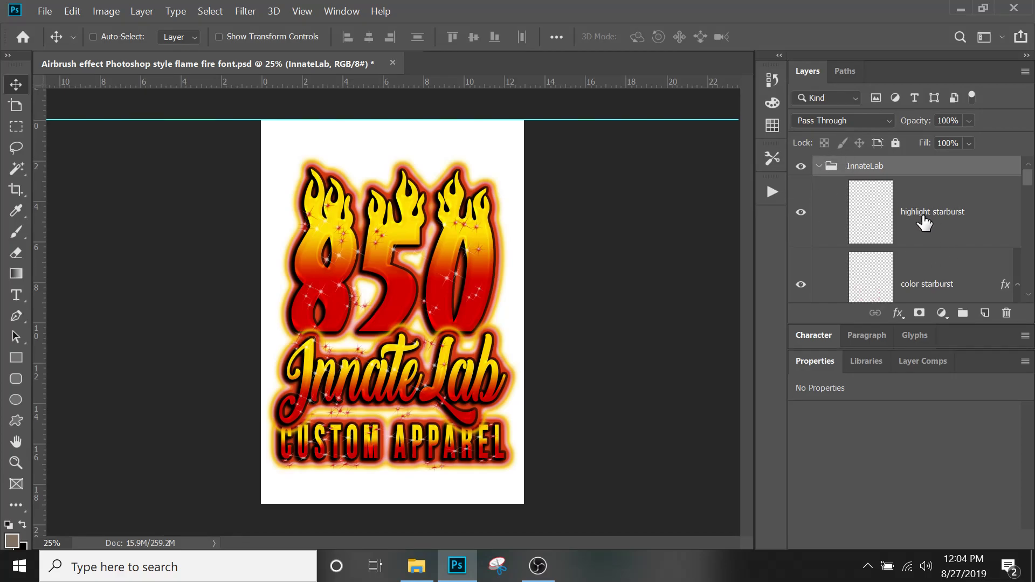
pyautogui.click(801, 213)
pyautogui.scroll(-1, 919, 219)
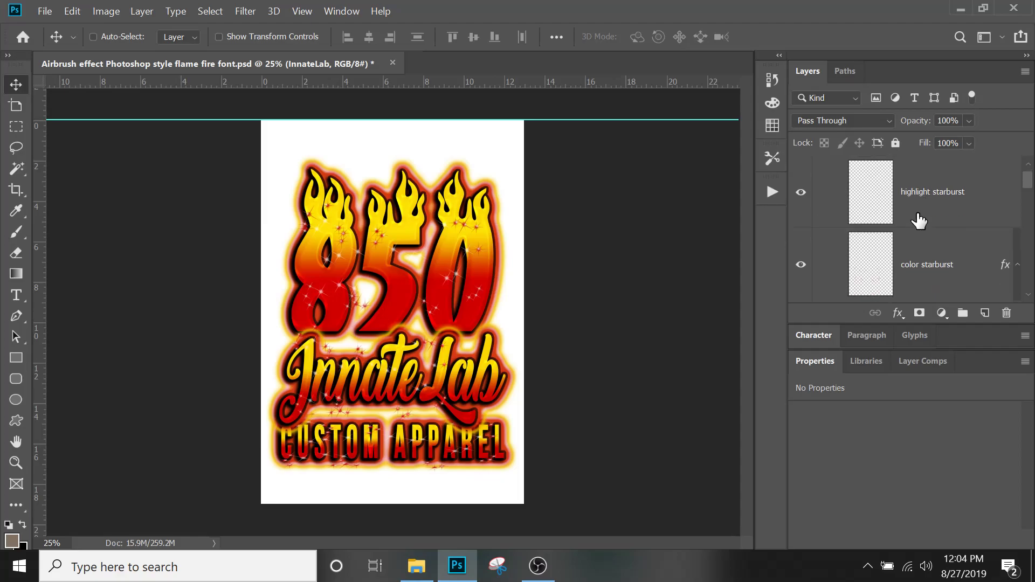
pyautogui.click(800, 269)
pyautogui.click(802, 267)
pyautogui.scroll(-5, 885, 255)
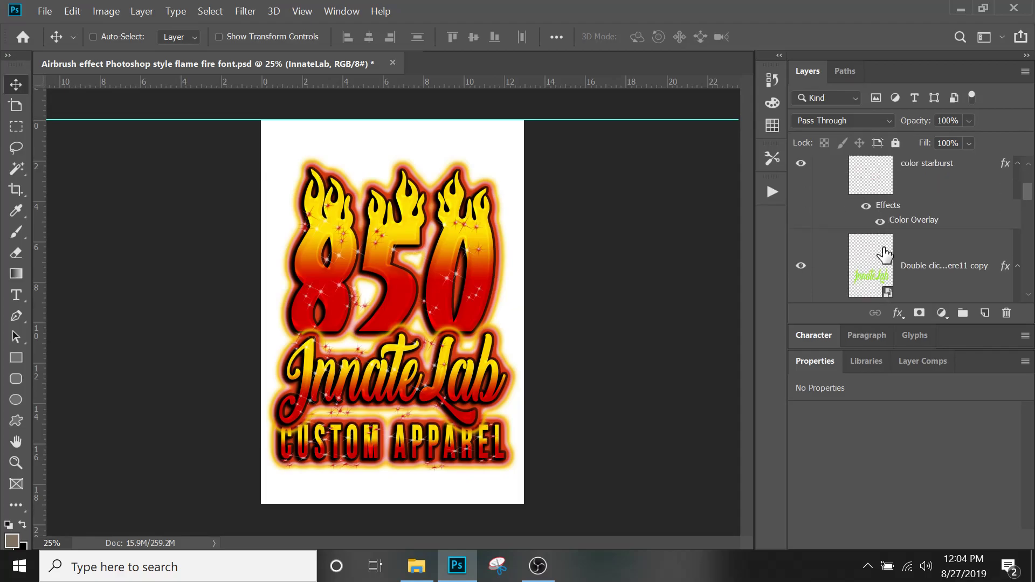
pyautogui.click(868, 258)
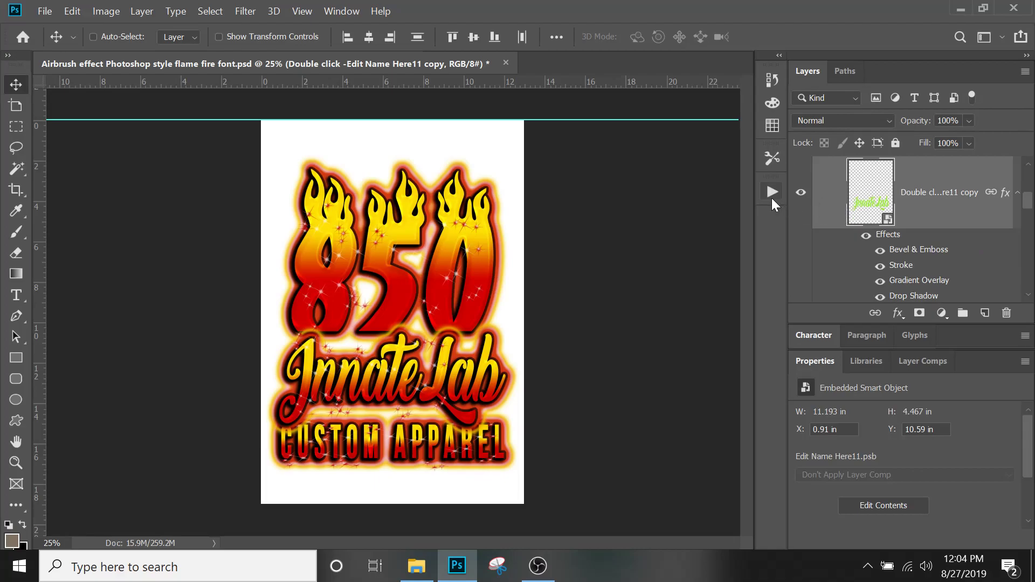
# - Open Edit Name Here11.psb, delete its Edit Name Here copy layer, and select the InnateLab text
pyautogui.click(802, 192)
pyautogui.click(802, 193)
pyautogui.doubleClick(877, 212)
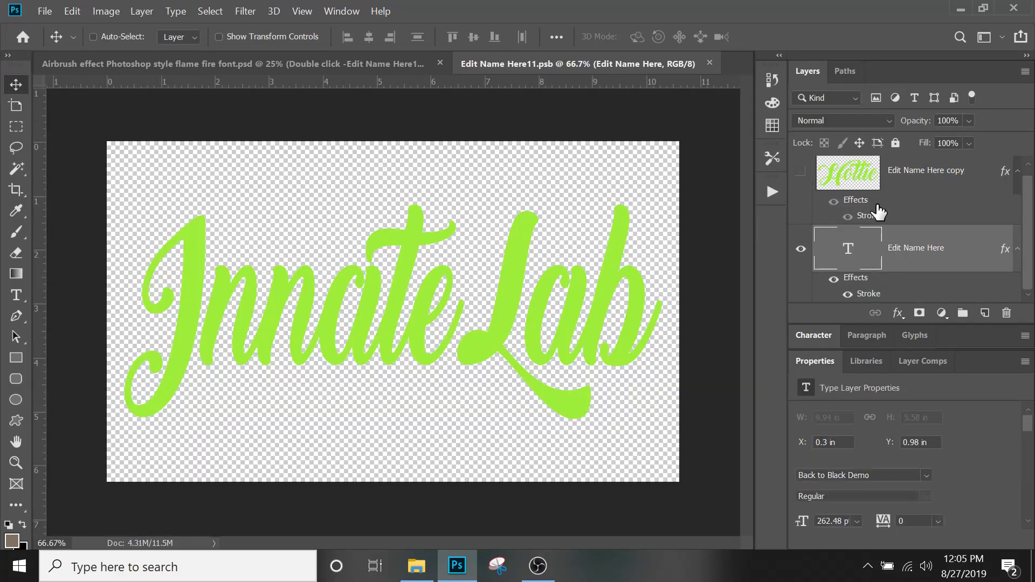
pyautogui.click(823, 178)
pyautogui.click(1007, 313)
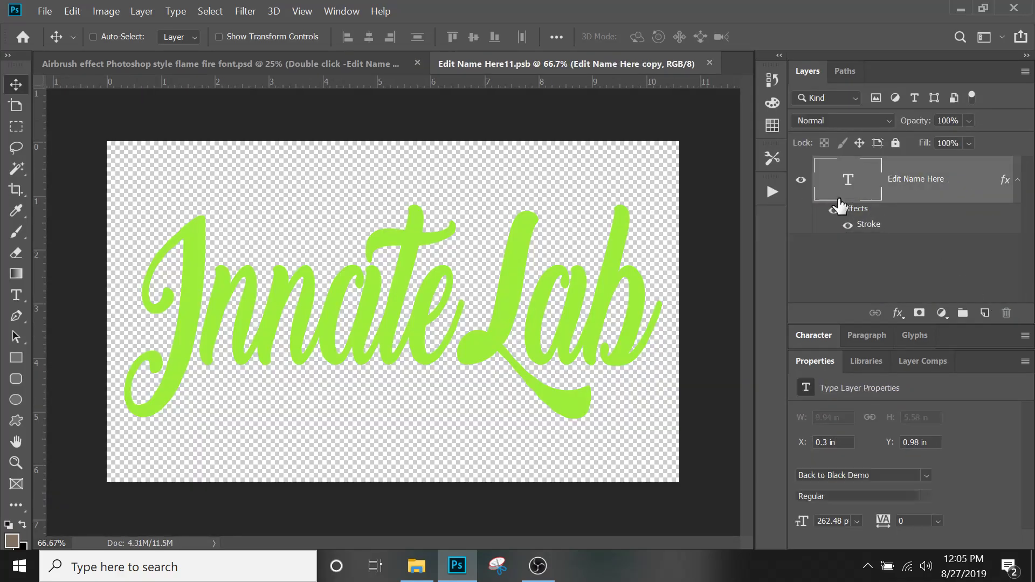
pyautogui.doubleClick(847, 176)
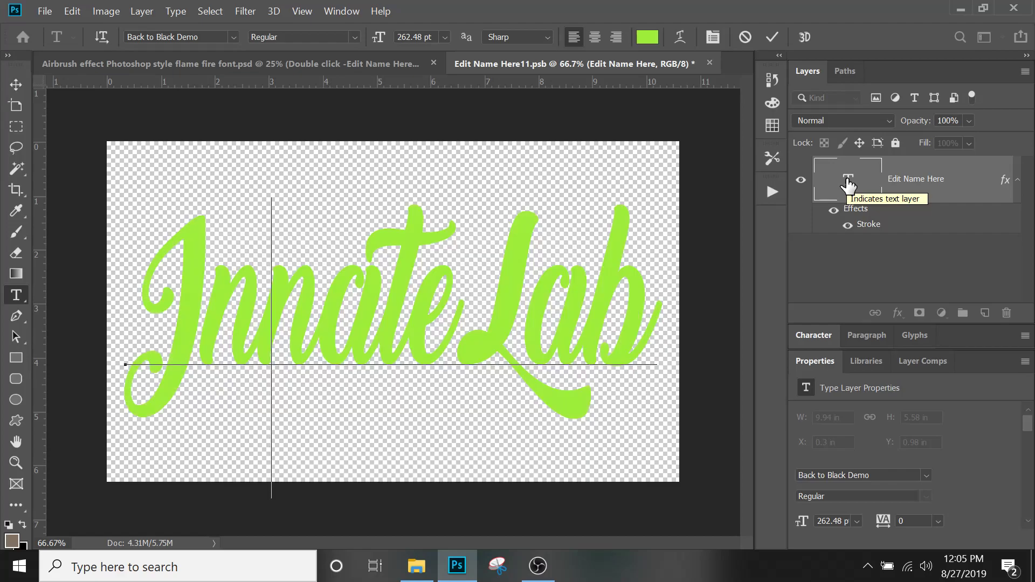
# - Retype the green lettering as 'Your Text' and scale it down to 245.9 pt to fit
pyautogui.write('Your T')
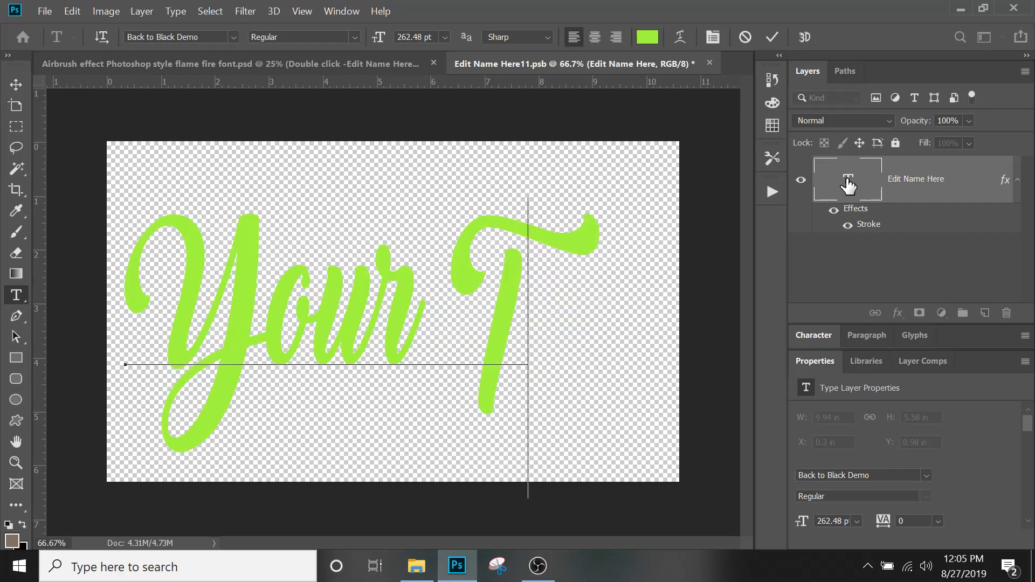
pyautogui.write('ext')
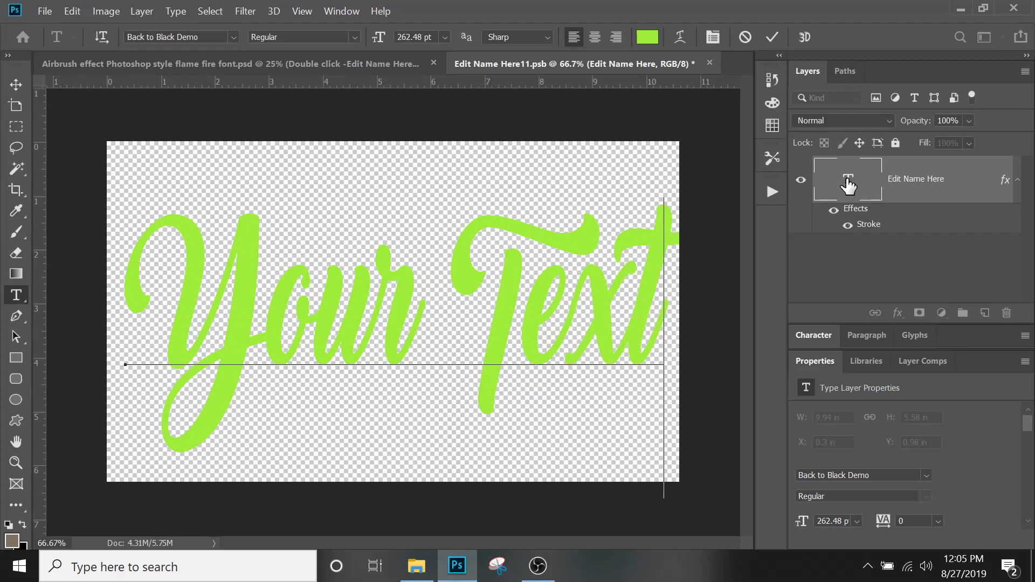
pyautogui.click(18, 82)
pyautogui.hotkey('ctrl', 't')
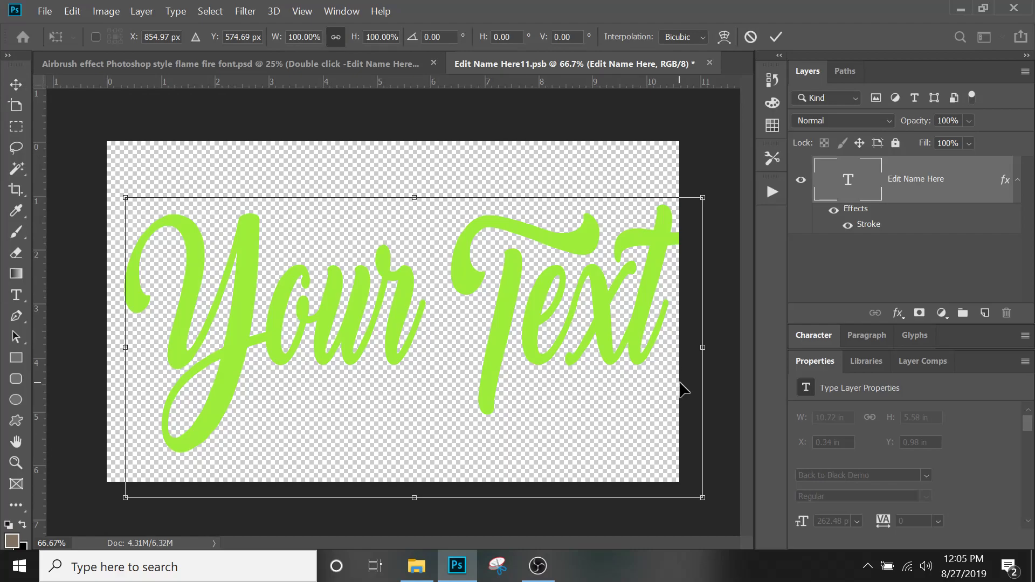
pyautogui.moveTo(696, 497); pyautogui.dragTo(665, 480)
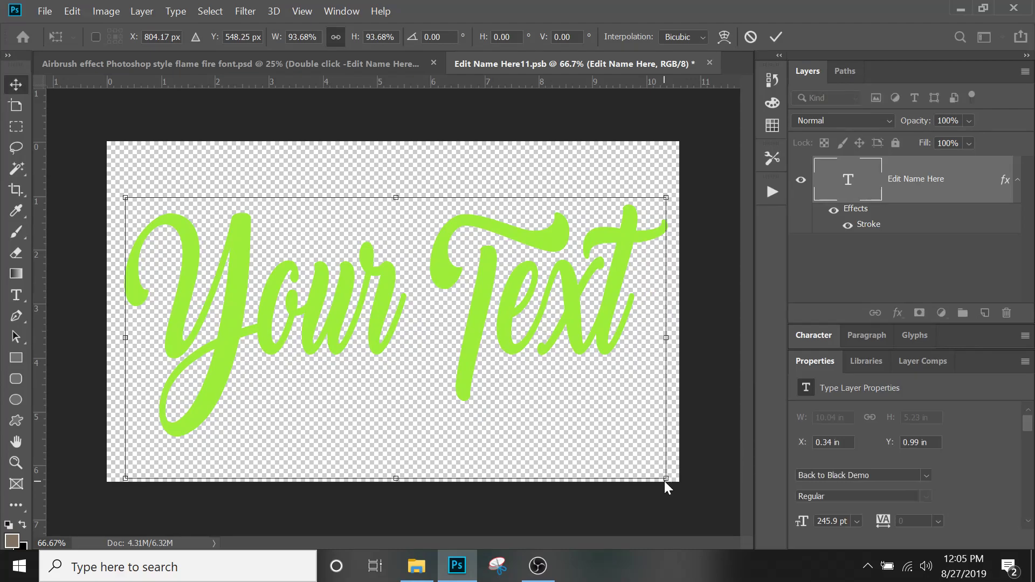
pyautogui.press('Return')
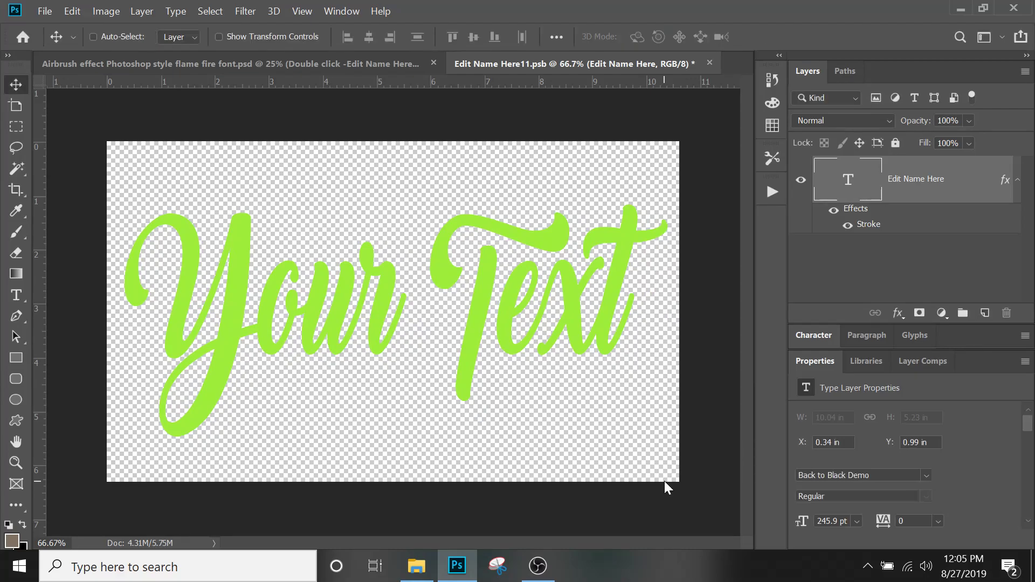
# - Close Edit Name Here11.psb and save the changes into the main flame design
pyautogui.click(709, 64)
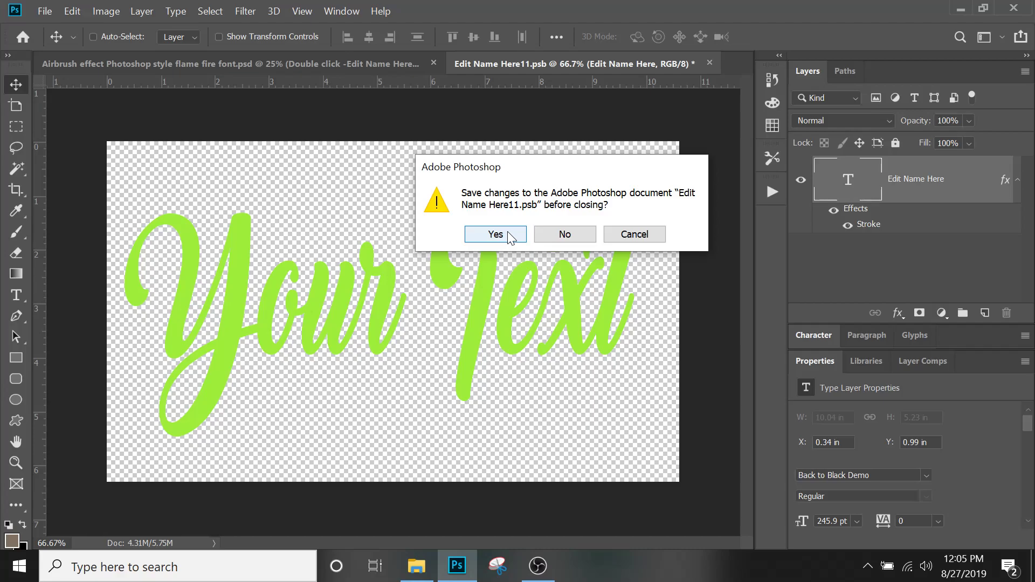
pyautogui.click(496, 234)
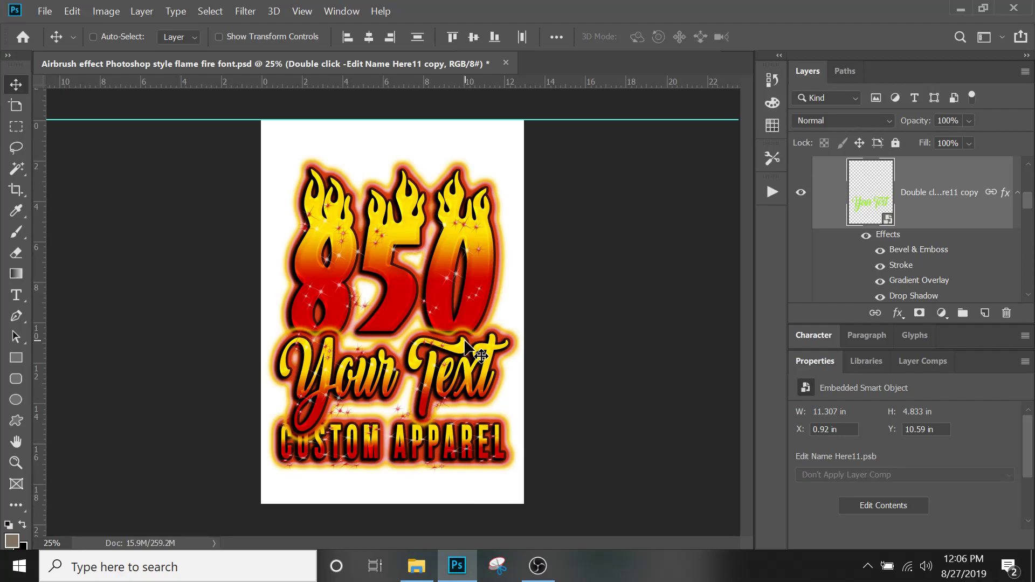
# - Zoom to 66.7% on the Your Text lettering and toggle its Bevel & Emboss effect
pyautogui.scroll(2, 988, 201)
pyautogui.scroll(-2, 988, 202)
pyautogui.scroll(-1, 884, 240)
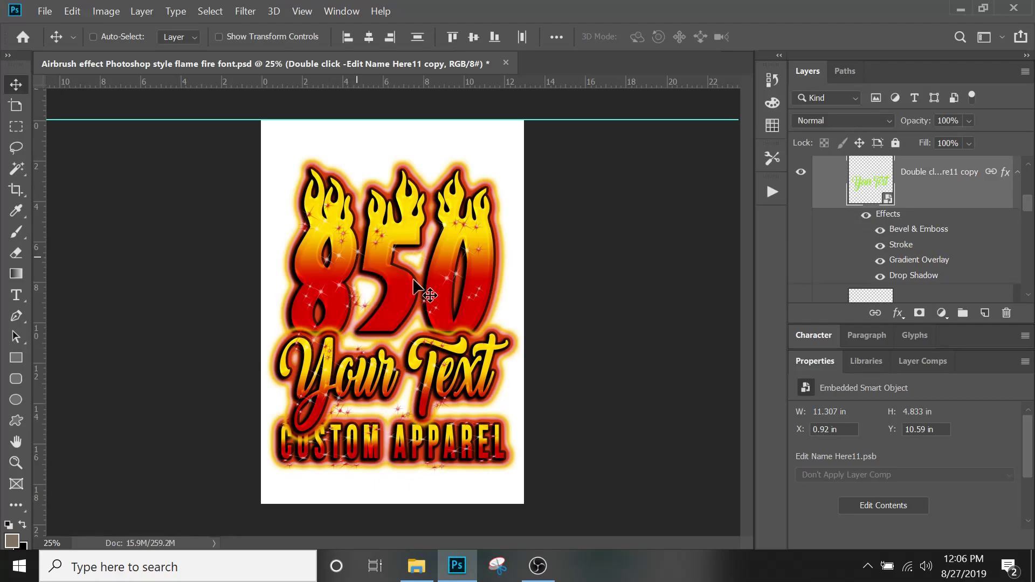
pyautogui.scroll(2, 420, 289)
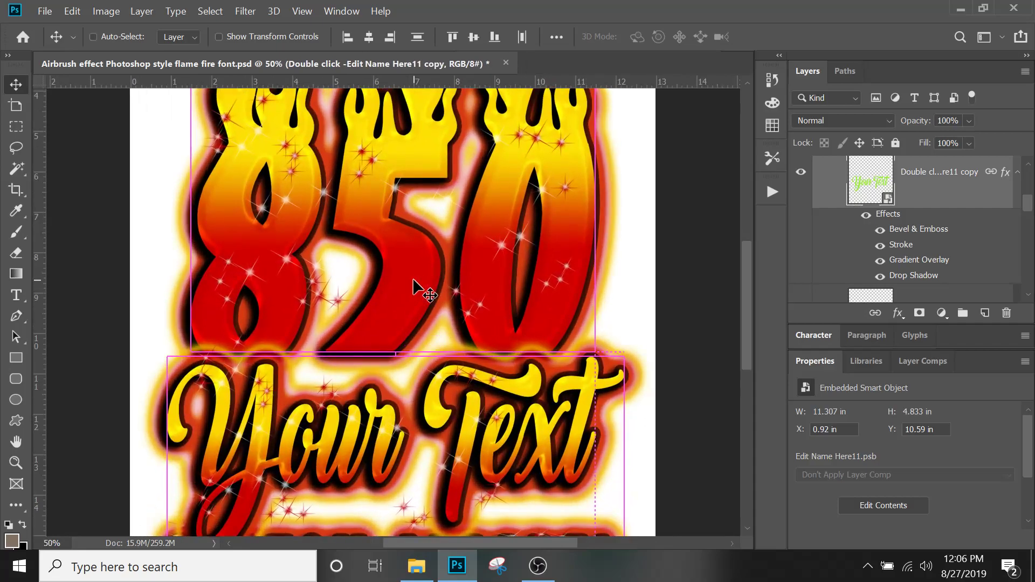
pyautogui.scroll(-2, 378, 283)
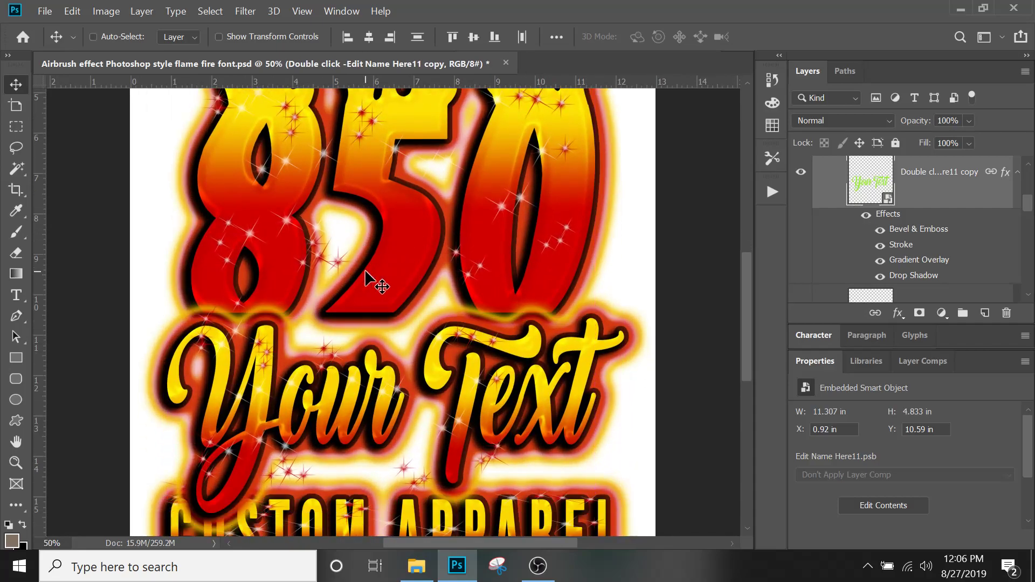
pyautogui.scroll(1, 365, 273)
pyautogui.scroll(-4, 365, 272)
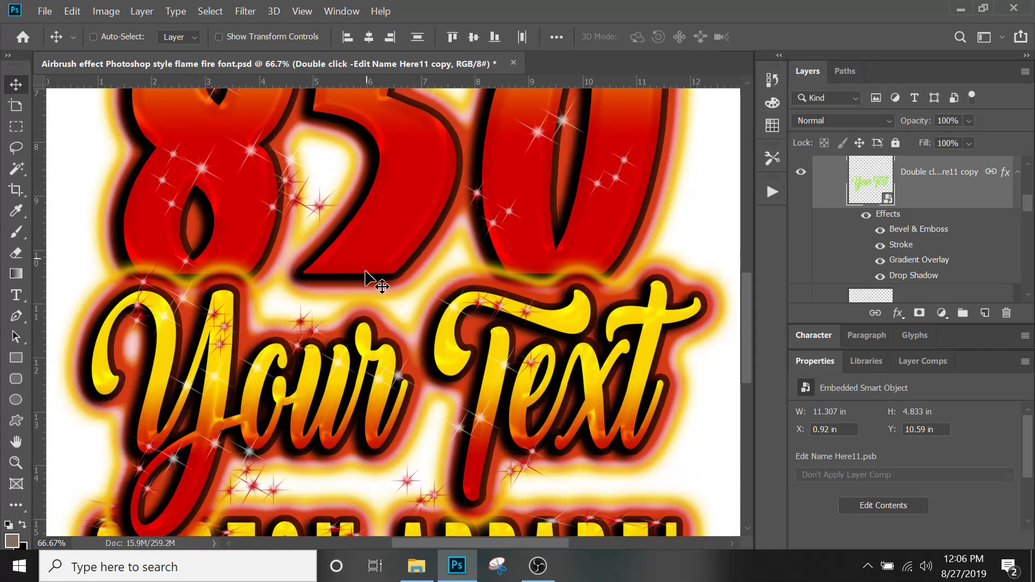
pyautogui.scroll(-1, 365, 271)
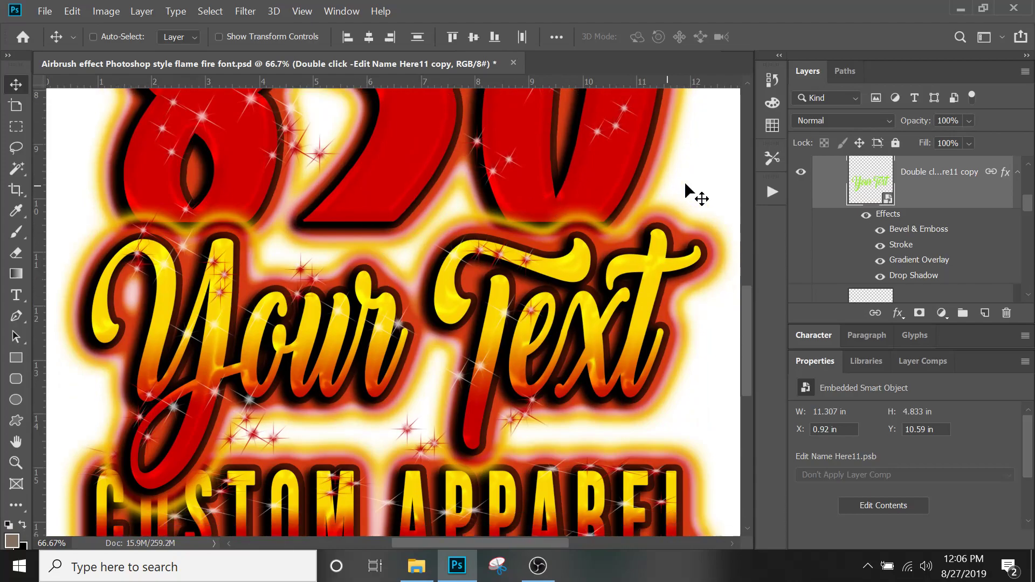
pyautogui.click(879, 231)
pyautogui.scroll(1, 880, 252)
# - Toggle the Your Text layer's visibility, then switch off all of its effects
pyautogui.scroll(8, 880, 254)
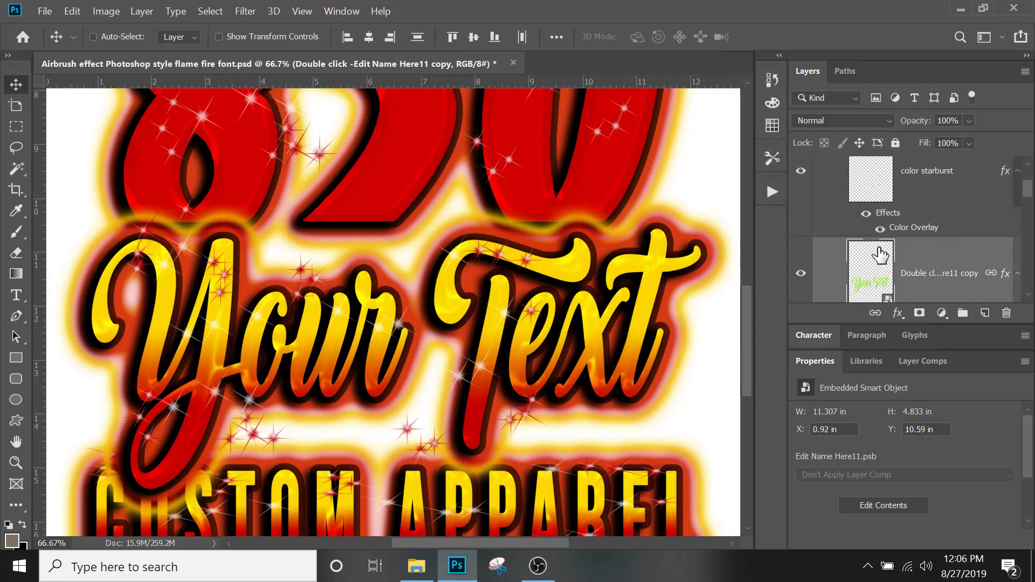
pyautogui.scroll(-5, 880, 253)
pyautogui.scroll(-3, 880, 254)
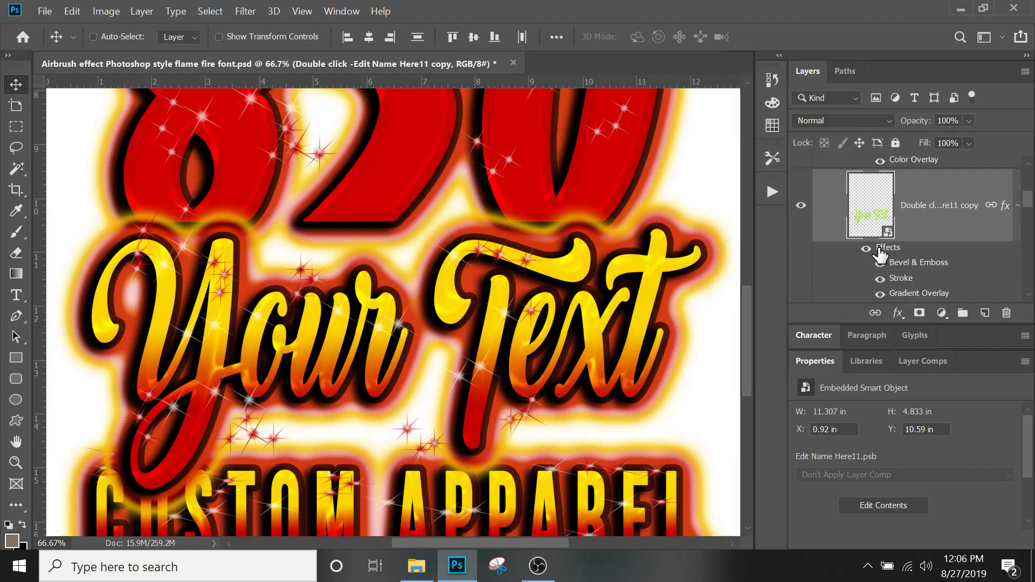
pyautogui.click(802, 207)
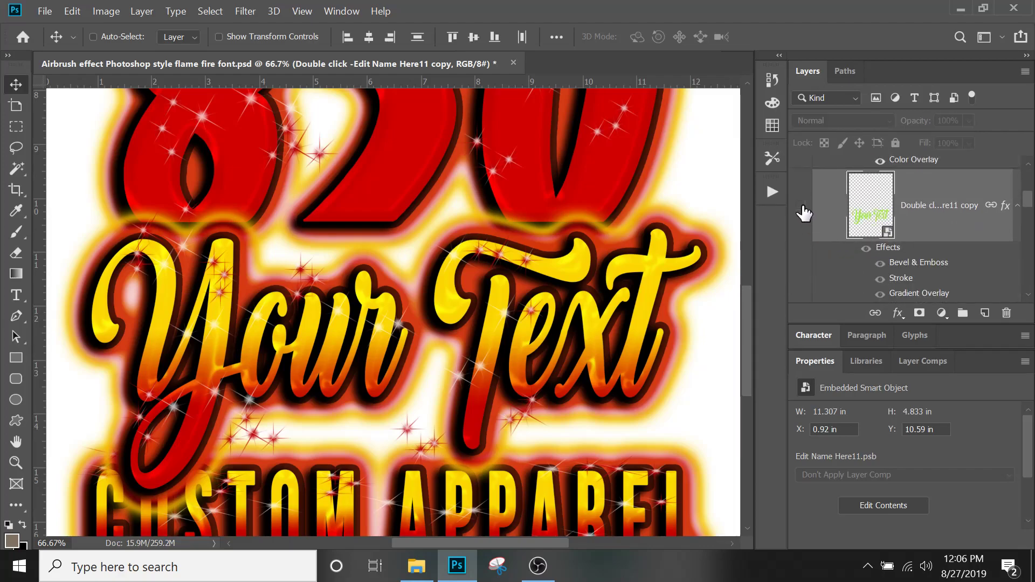
pyautogui.click(803, 209)
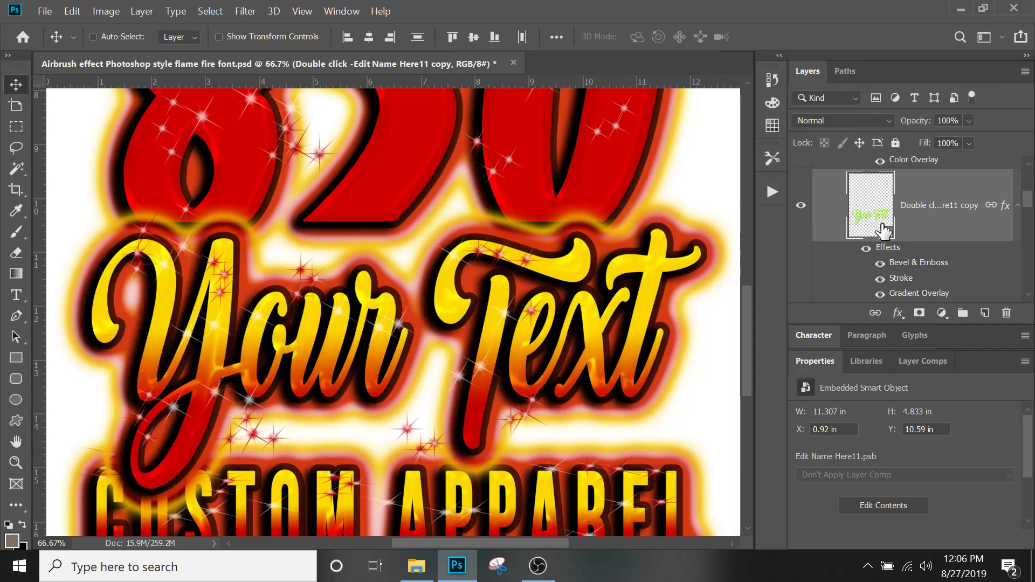
pyautogui.click(866, 249)
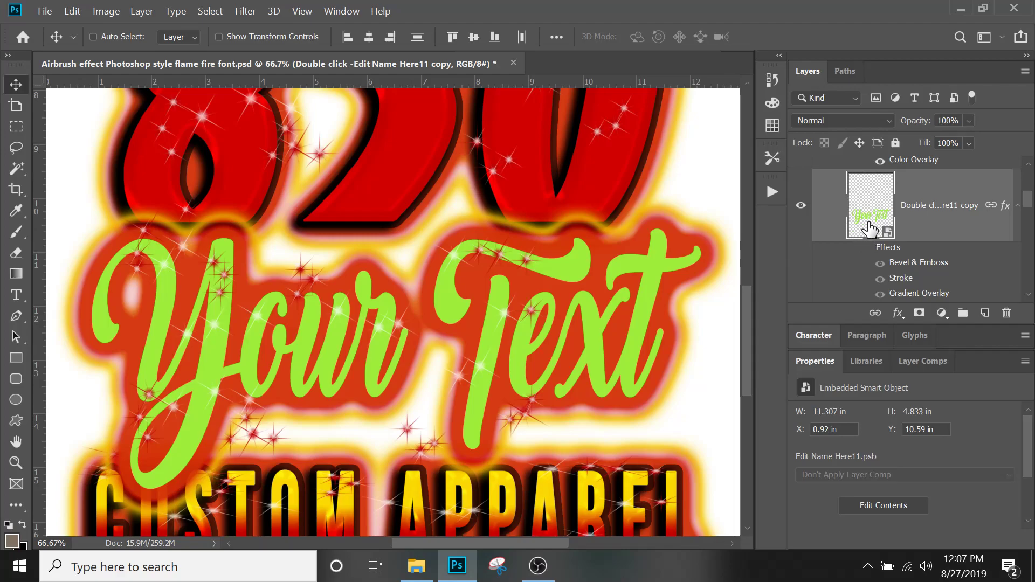
pyautogui.scroll(-1, 869, 228)
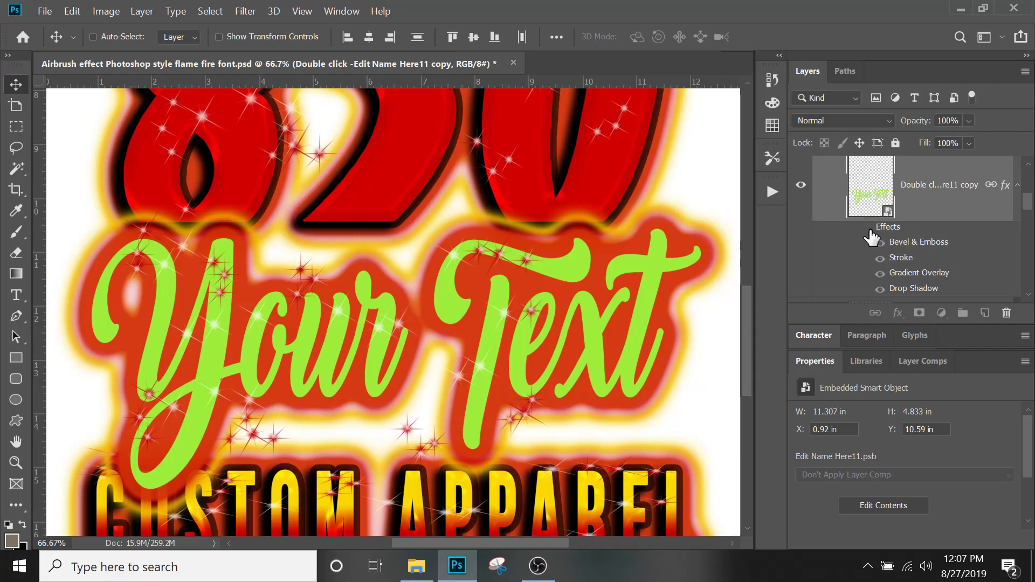
# - Turn the effects back on, then hide Stroke, Gradient Overlay and Drop Shadow
pyautogui.click(880, 242)
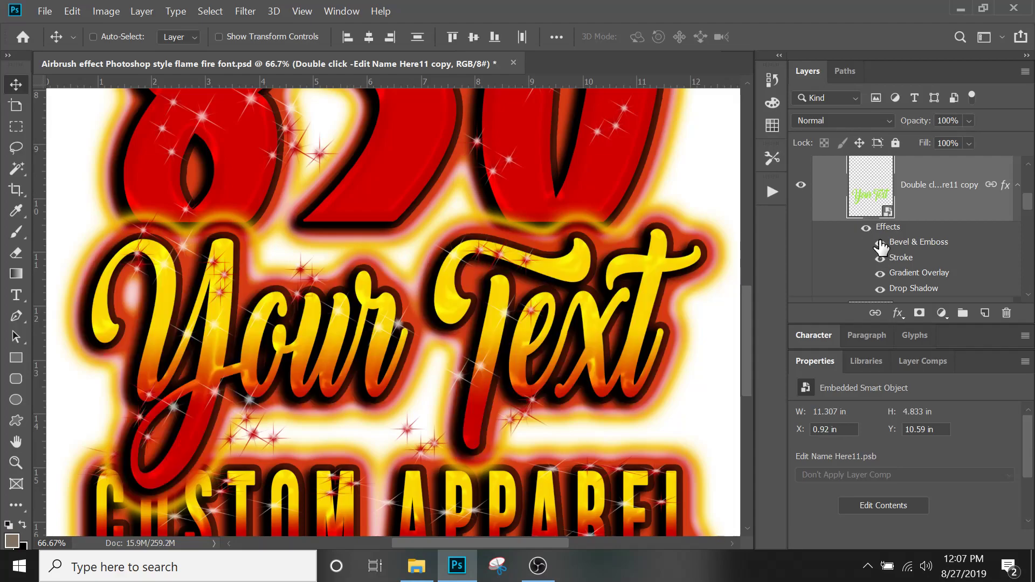
pyautogui.click(881, 257)
pyautogui.click(880, 273)
pyautogui.click(880, 289)
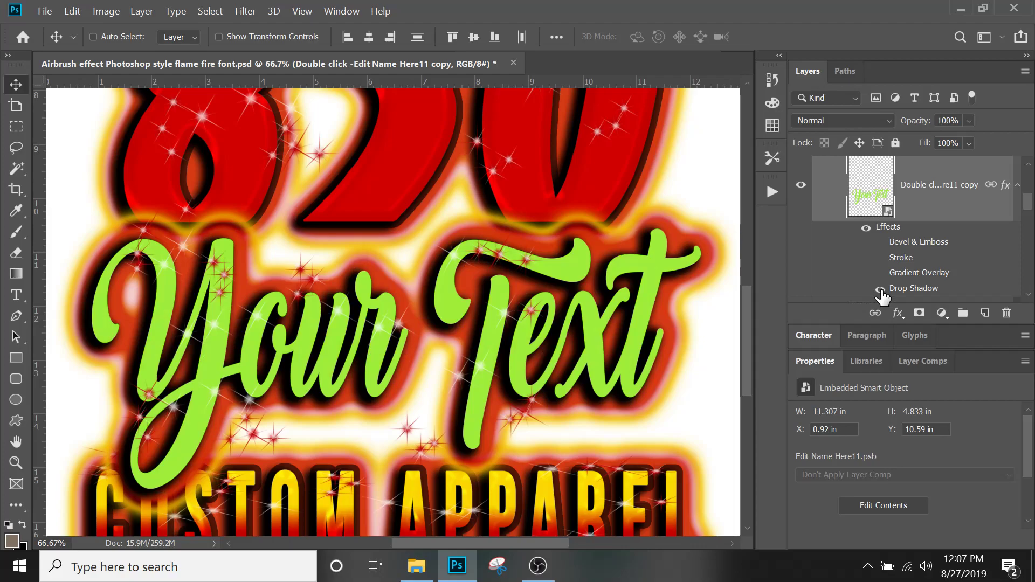
pyautogui.click(880, 290)
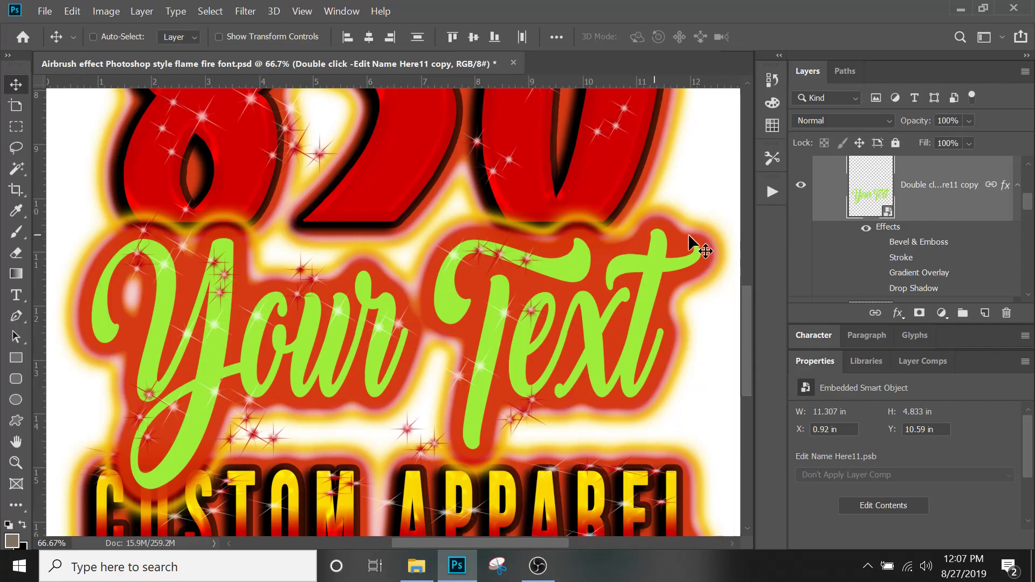
pyautogui.scroll(-1, 825, 229)
pyautogui.scroll(1, 825, 229)
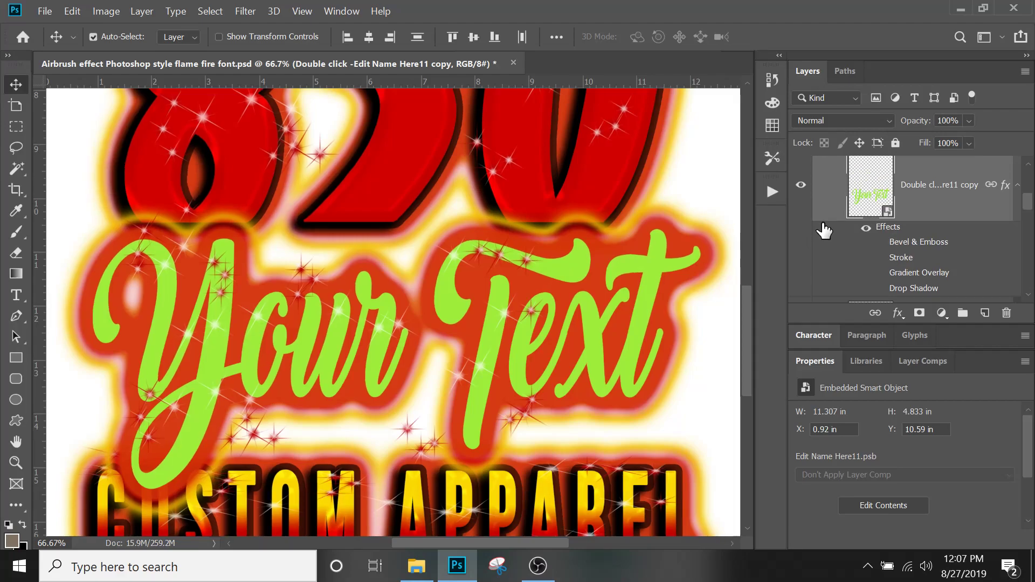
# - Zoom out to 50% and re-enable Drop Shadow, Gradient Overlay, Stroke and Bevel & Emboss
pyautogui.hotkey('ctrl', '-')
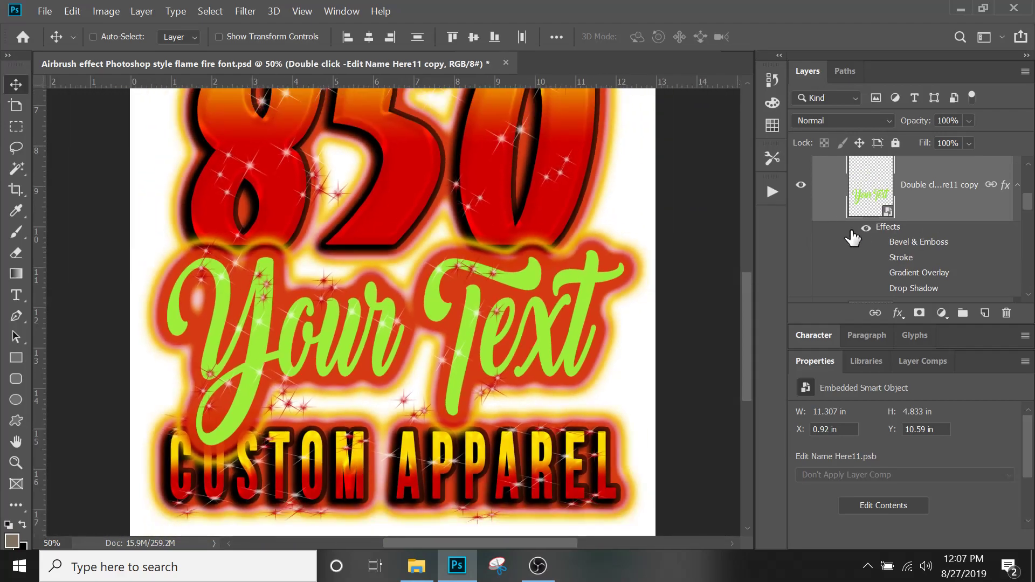
pyautogui.click(880, 289)
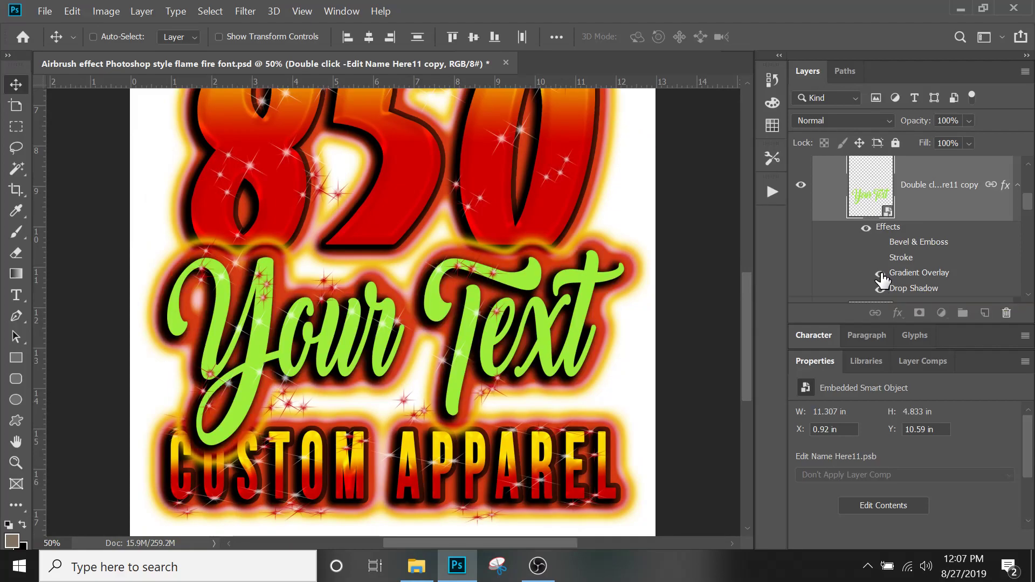
pyautogui.click(880, 274)
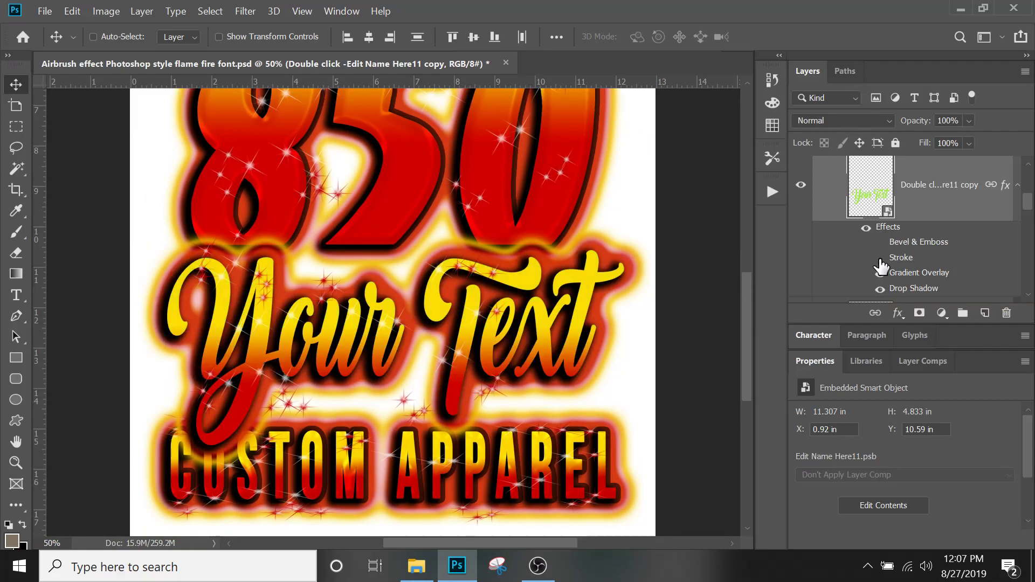
pyautogui.click(880, 258)
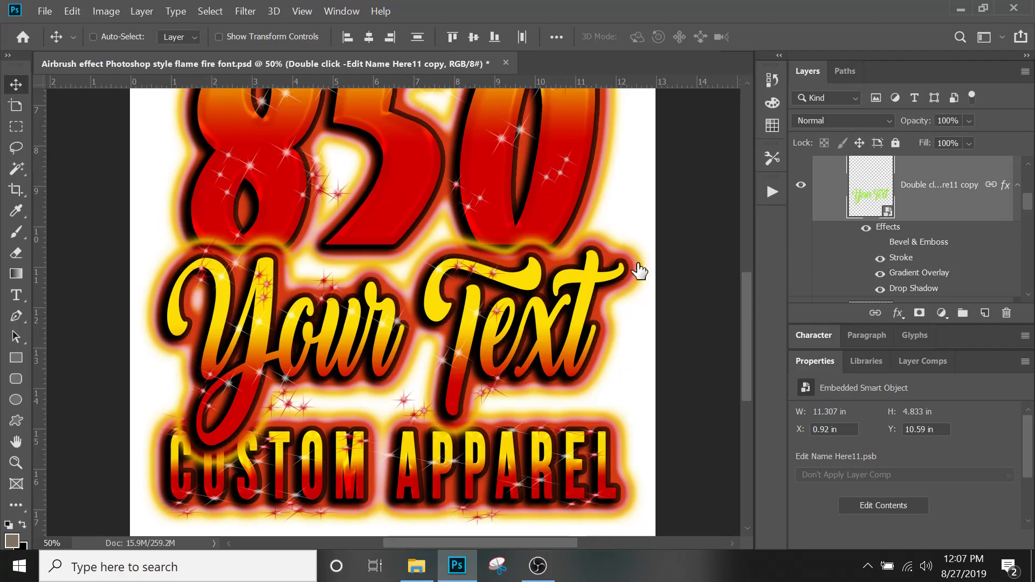
pyautogui.click(880, 242)
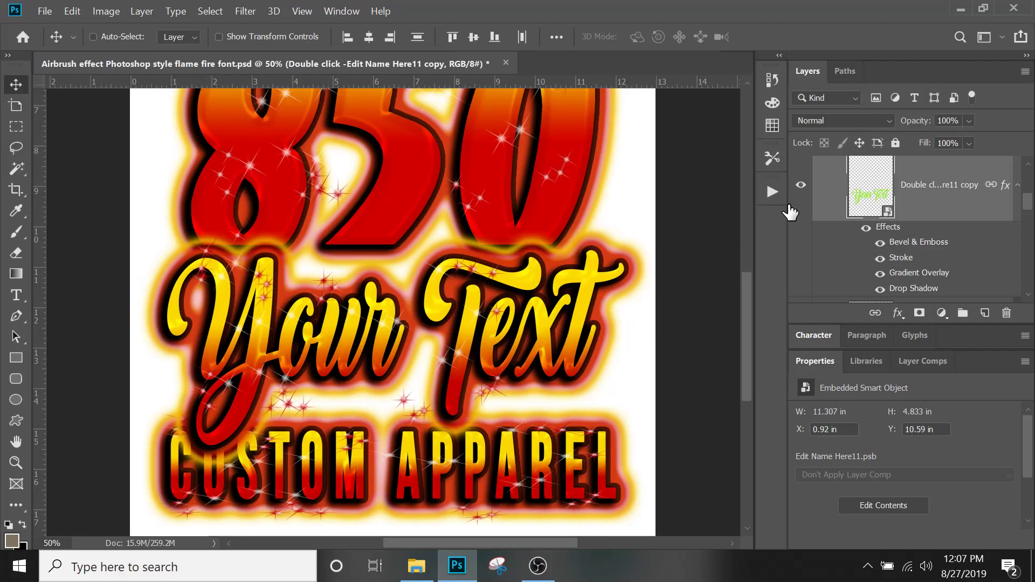
pyautogui.click(801, 186)
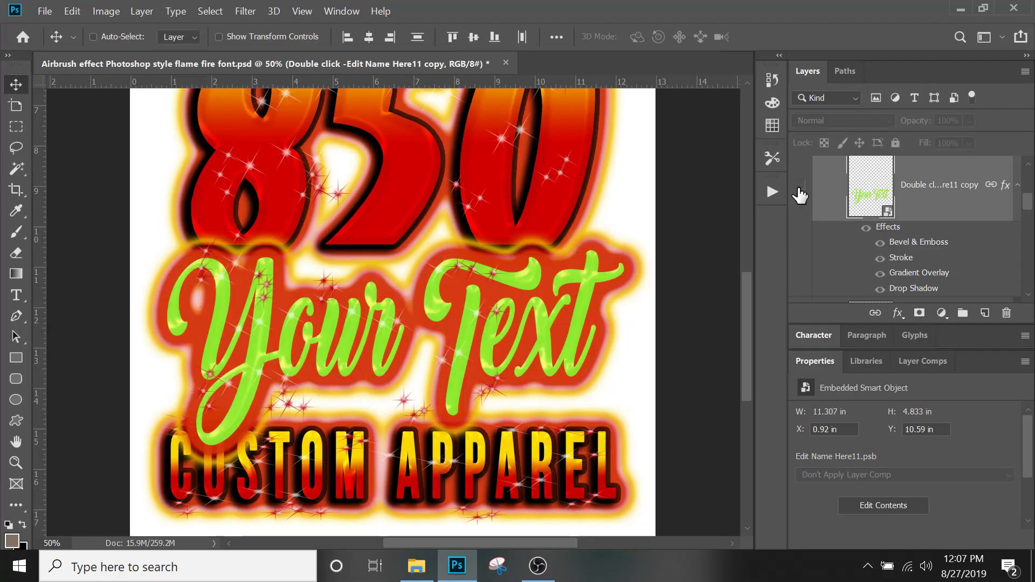
pyautogui.click(801, 189)
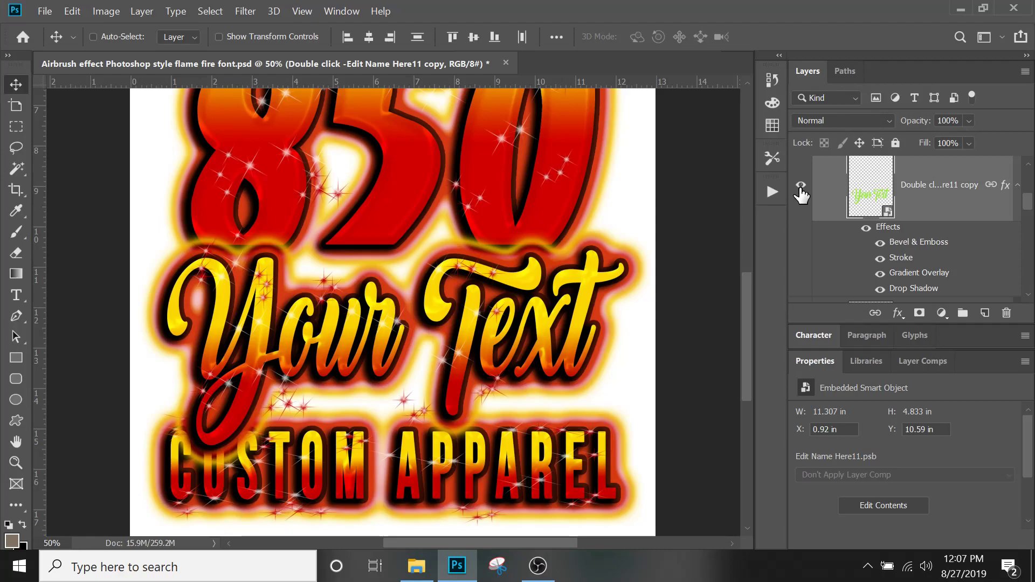
pyautogui.rightClick(868, 183)
pyautogui.rightClick(924, 168)
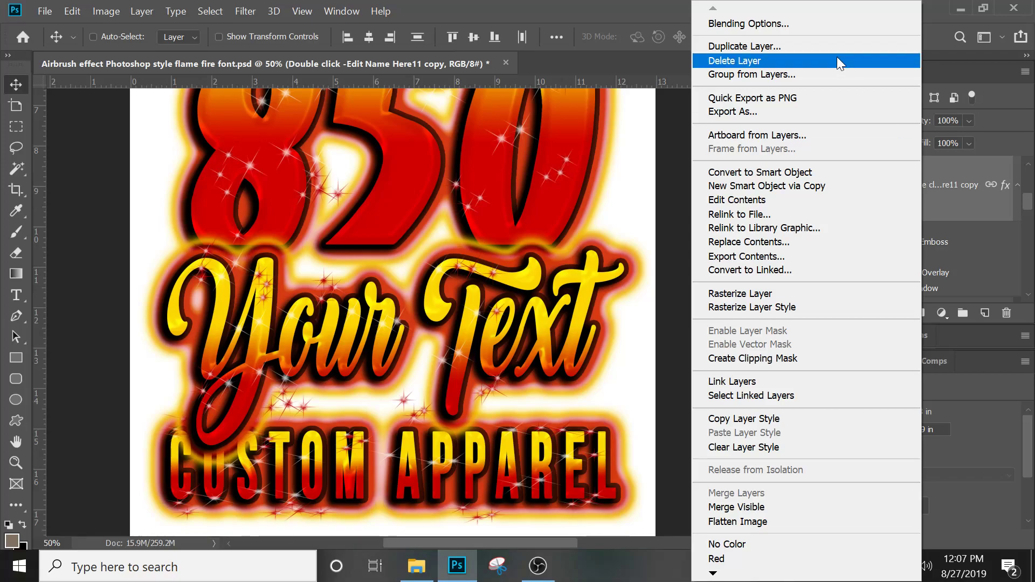
pyautogui.click(988, 264)
pyautogui.scroll(-5, 969, 255)
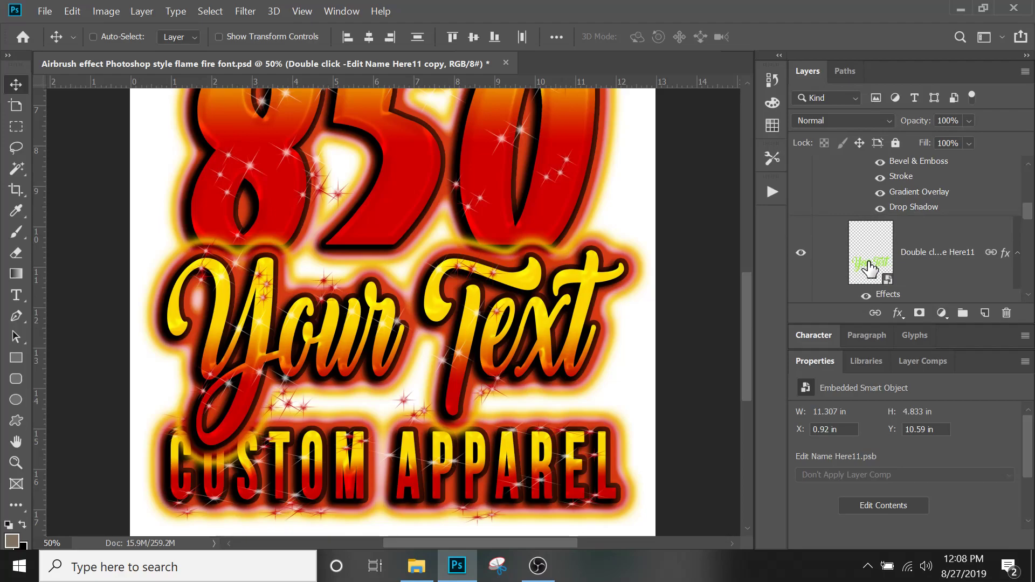
pyautogui.scroll(-1, 871, 267)
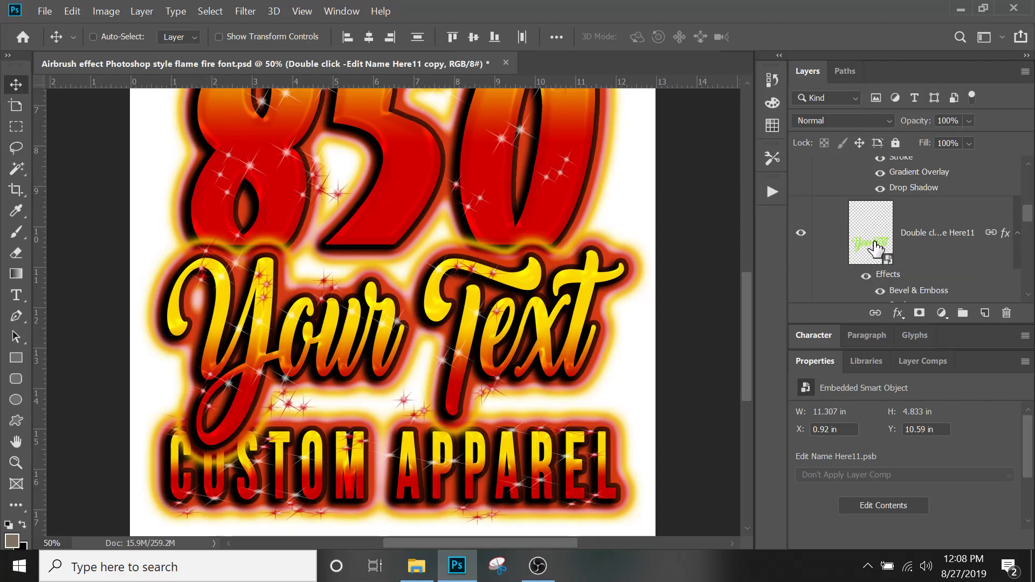
pyautogui.scroll(1, 882, 202)
pyautogui.scroll(-2, 876, 221)
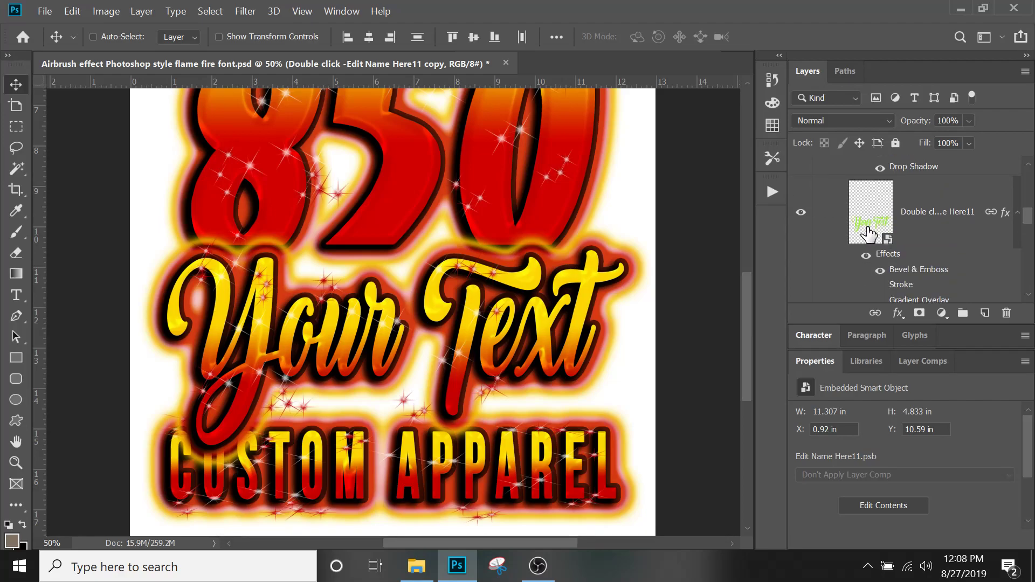
pyautogui.scroll(-1, 868, 232)
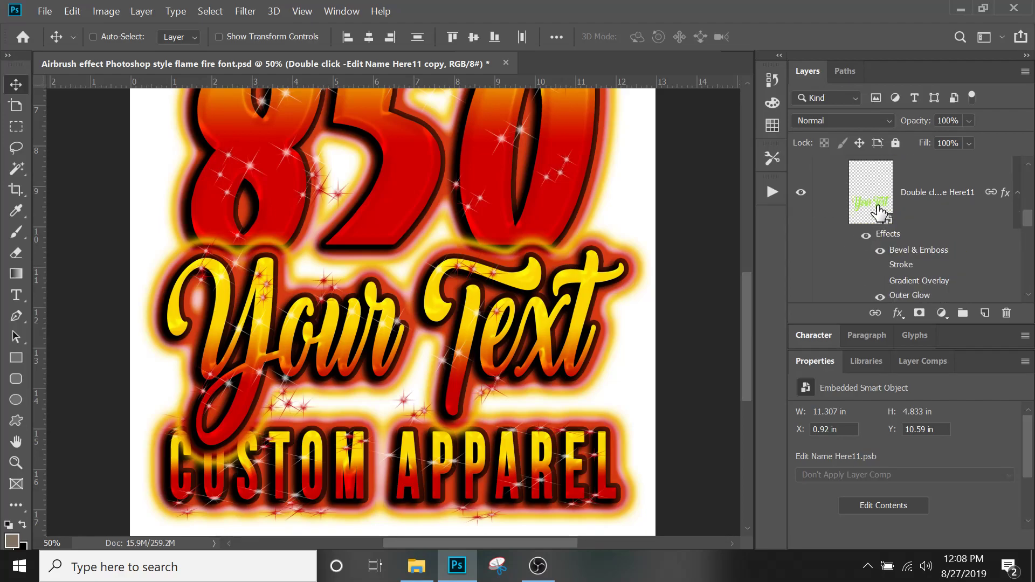
# - Select the glow layer under the Your Text copy and rename it 'Middle Glow'
pyautogui.click(865, 242)
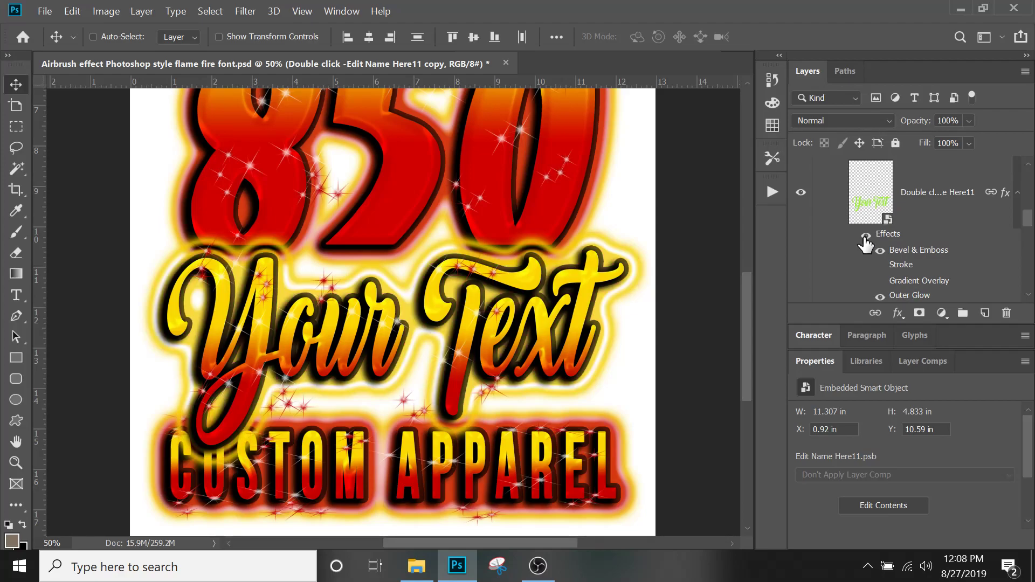
pyautogui.click(866, 241)
pyautogui.scroll(1, 866, 243)
pyautogui.scroll(-1, 866, 243)
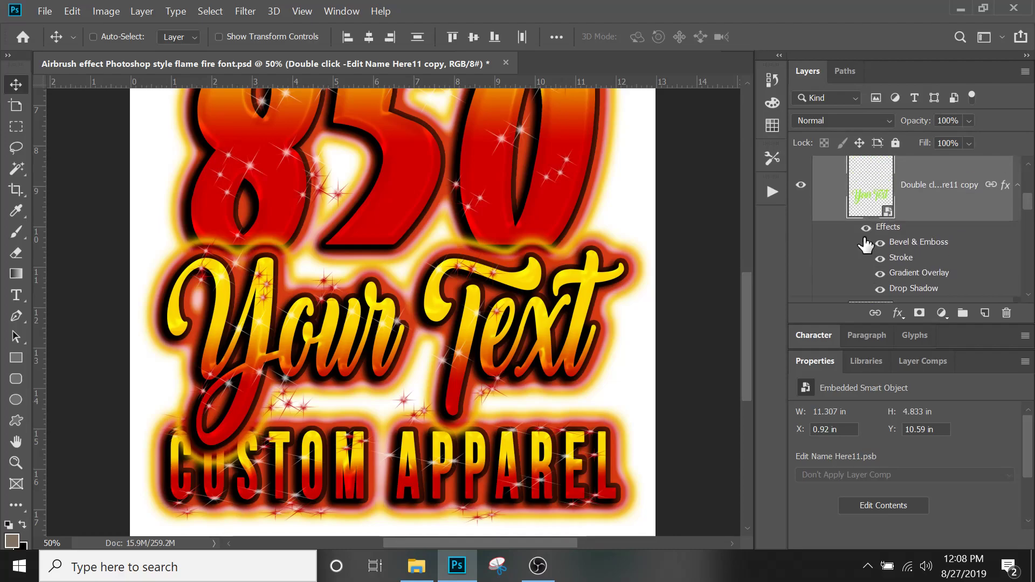
pyautogui.scroll(1, 865, 242)
pyautogui.click(925, 254)
pyautogui.scroll(-1, 924, 256)
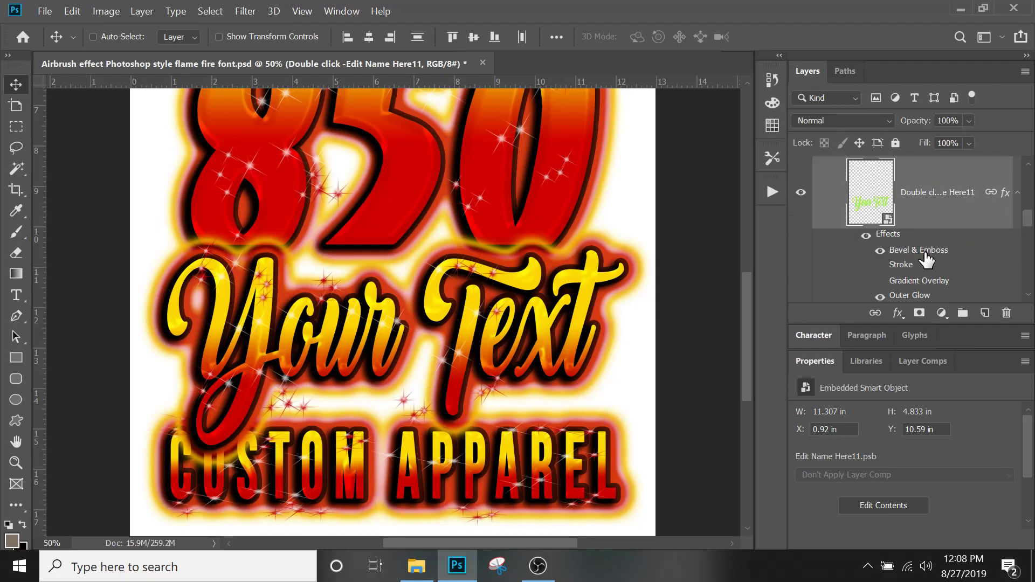
pyautogui.doubleClick(924, 194)
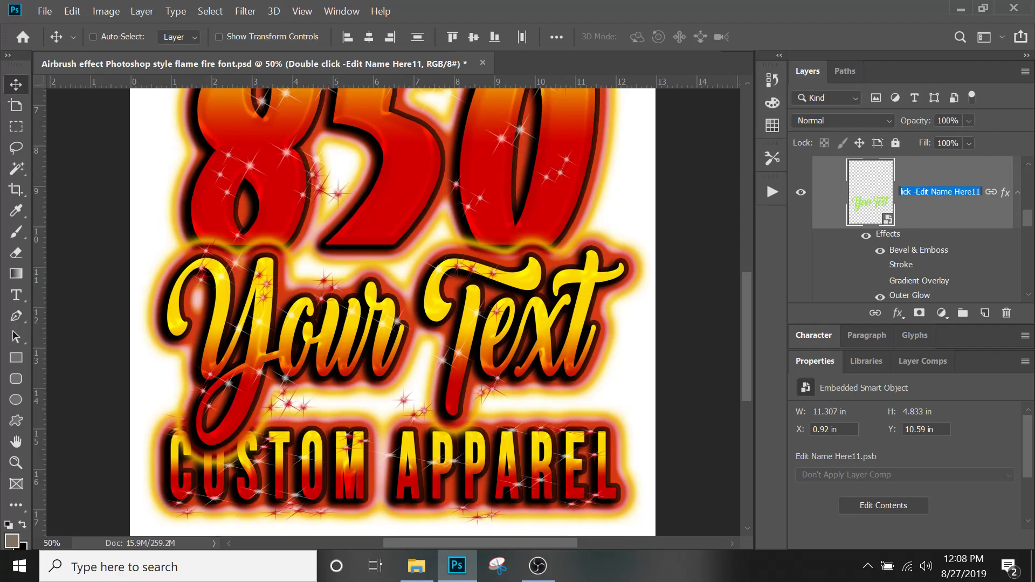
pyautogui.write('Middle Glow')
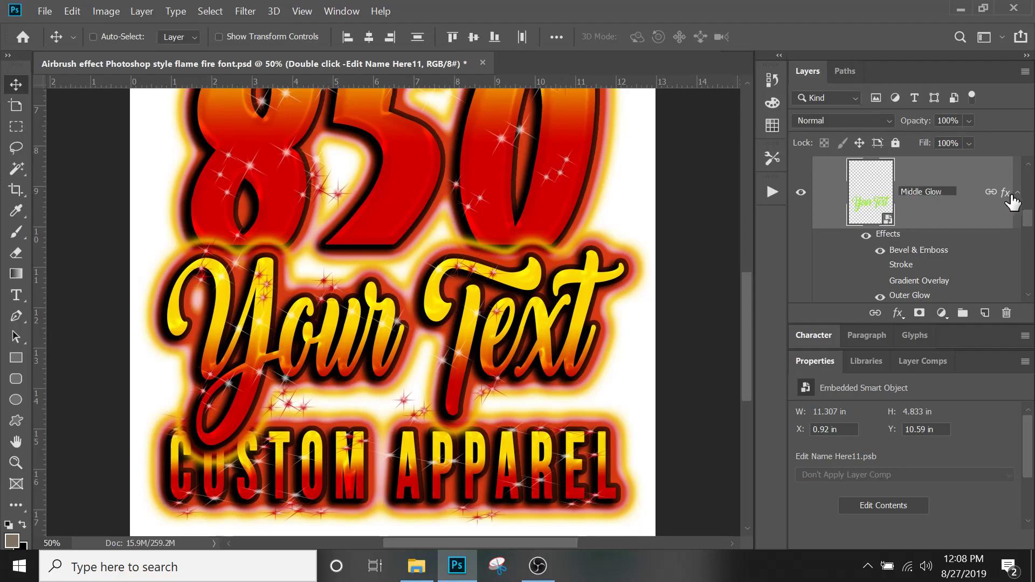
pyautogui.click(945, 220)
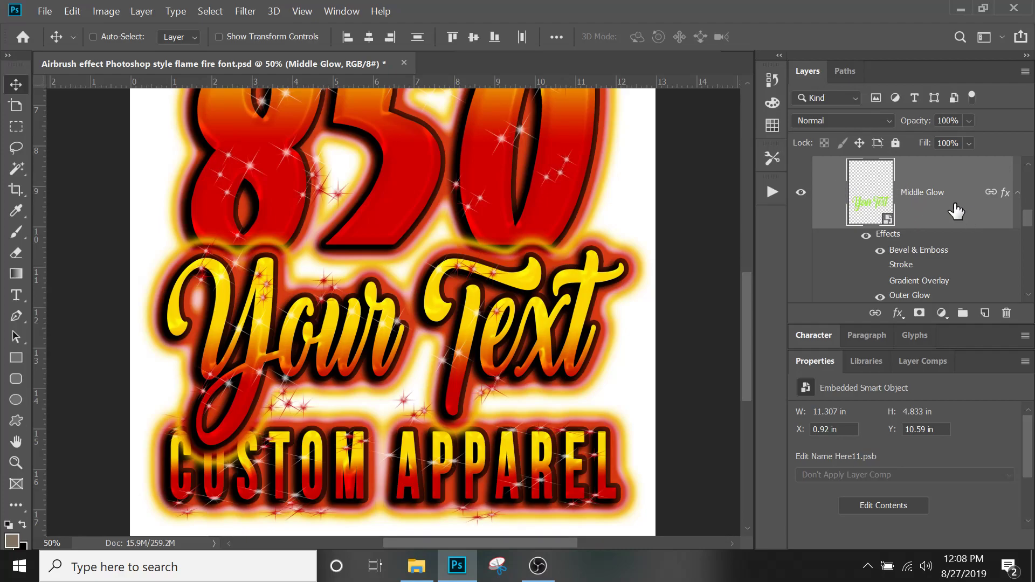
# - Uncheck Bevel & Emboss in Middle Glow's Layer Style, leaving only Outer Glow active
pyautogui.scroll(-1, 924, 250)
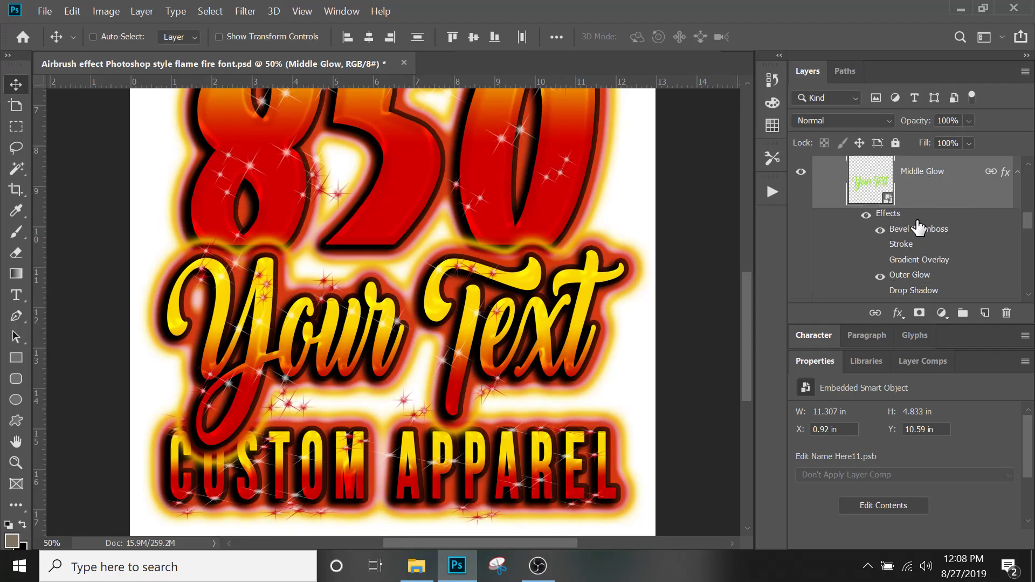
pyautogui.click(880, 230)
pyautogui.click(880, 230)
pyautogui.rightClick(897, 232)
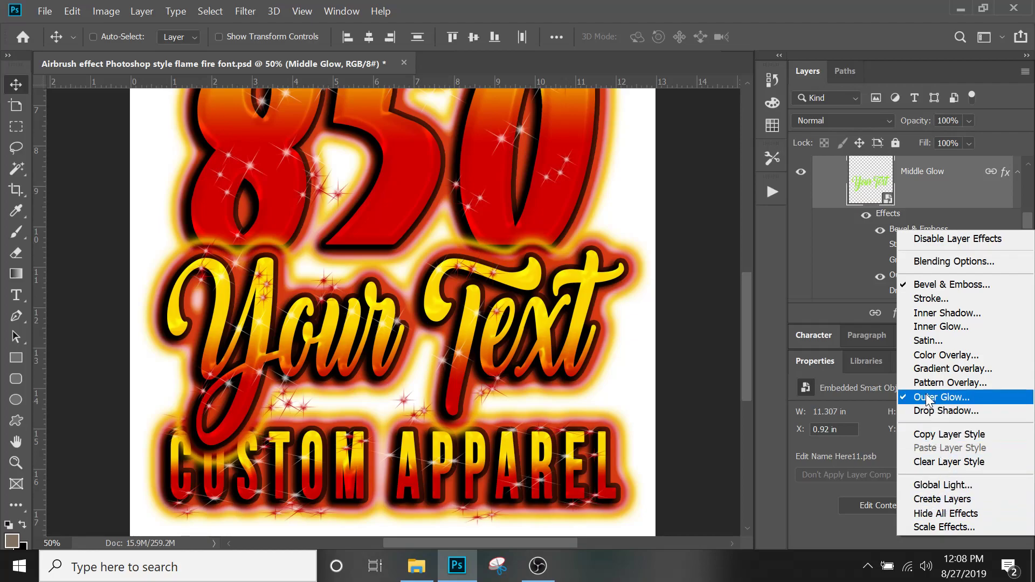
pyautogui.click(920, 212)
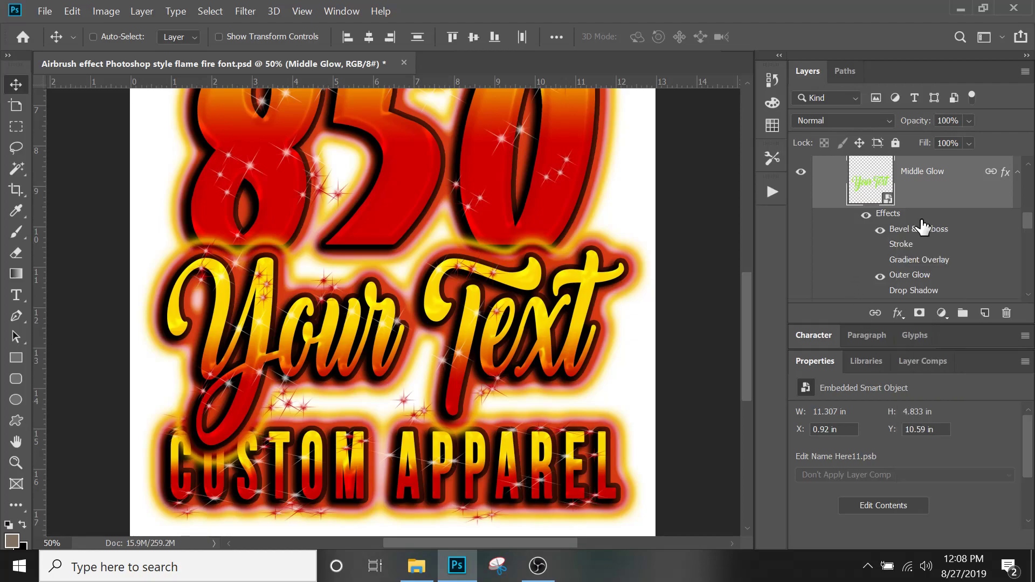
pyautogui.doubleClick(893, 215)
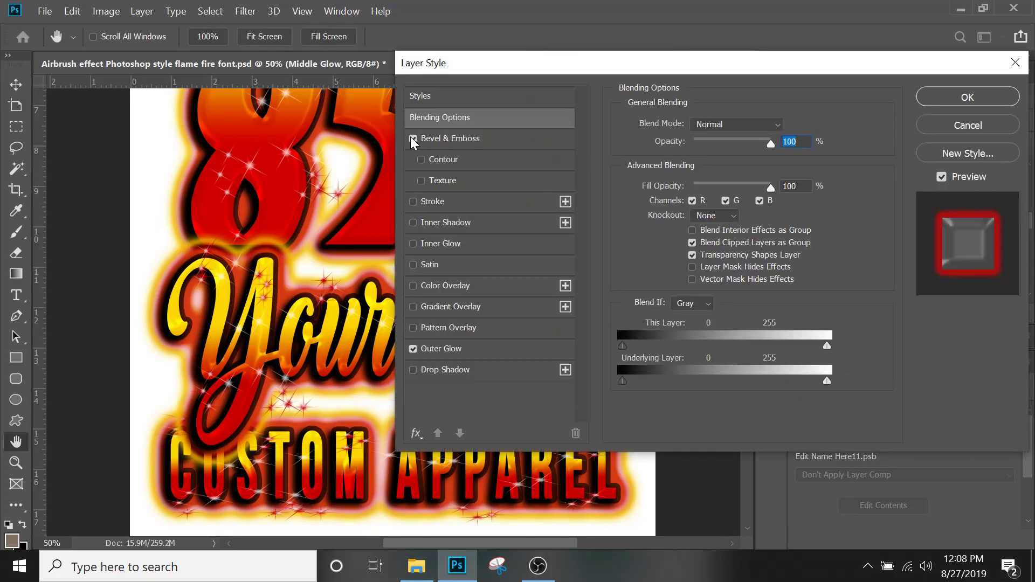
pyautogui.click(413, 138)
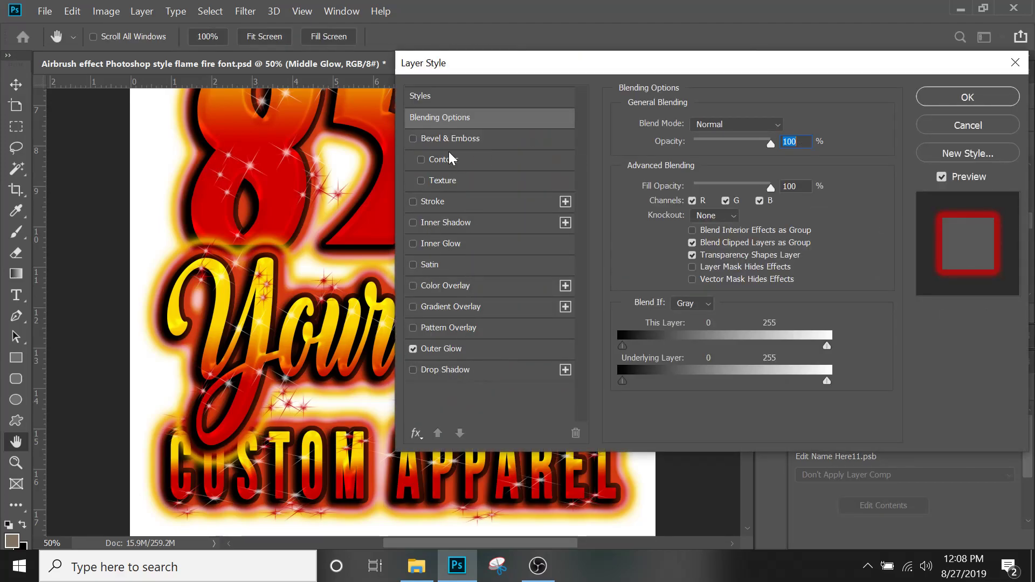
pyautogui.click(981, 95)
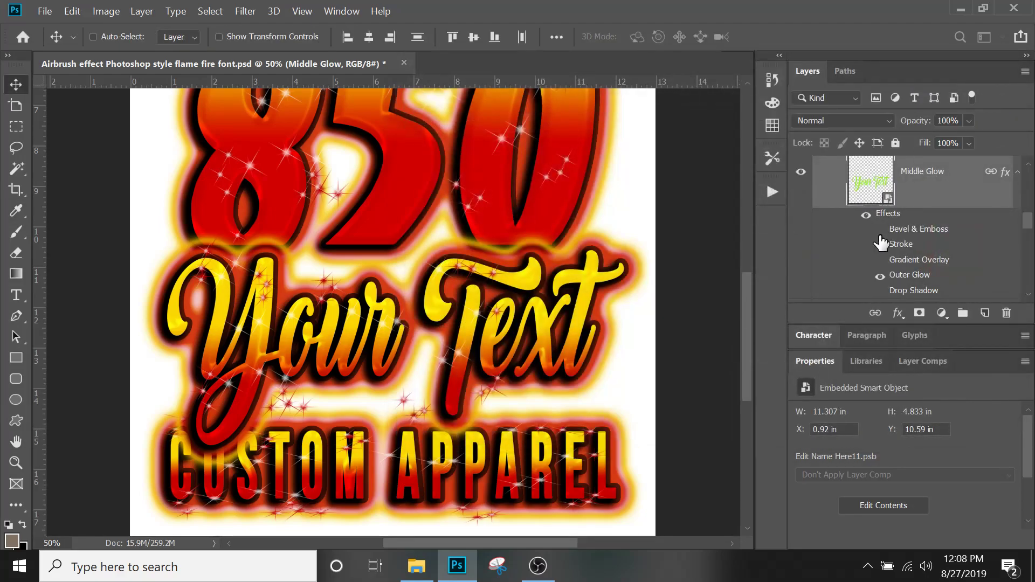
# - Hide the Your Text copy layer and toggle Middle Glow's effects off and on to compare
pyautogui.click(866, 216)
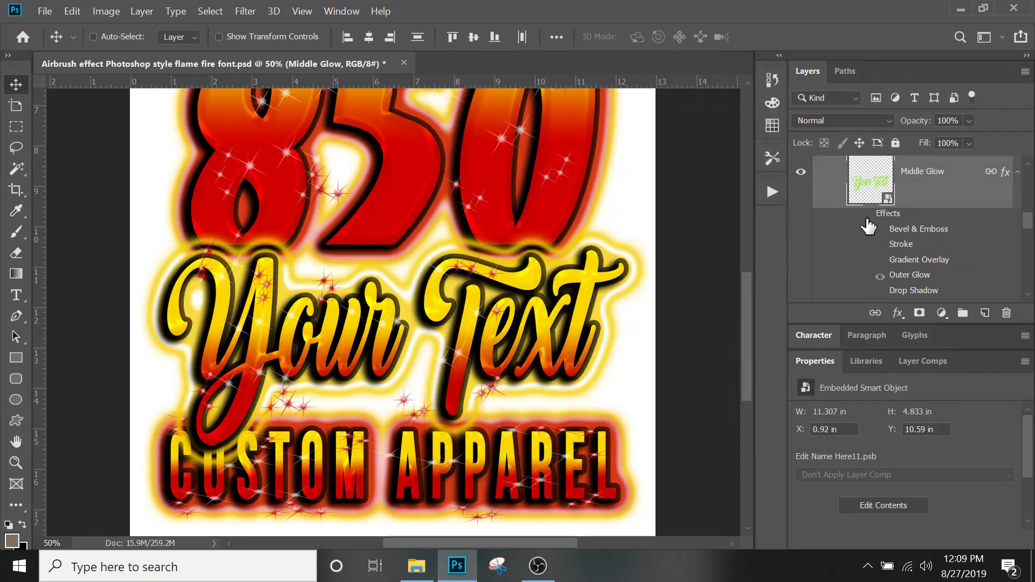
pyautogui.click(866, 217)
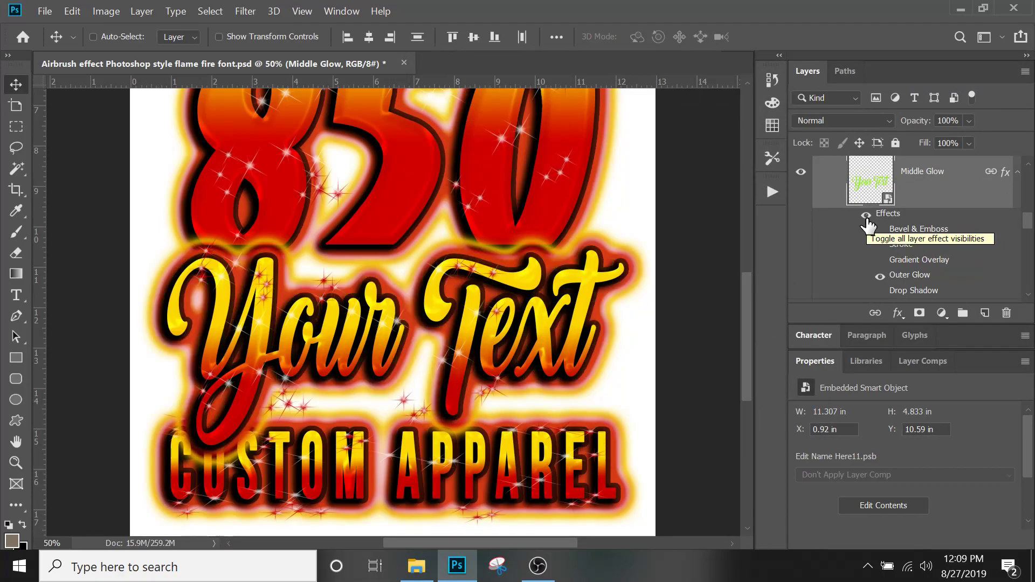
pyautogui.scroll(5, 866, 226)
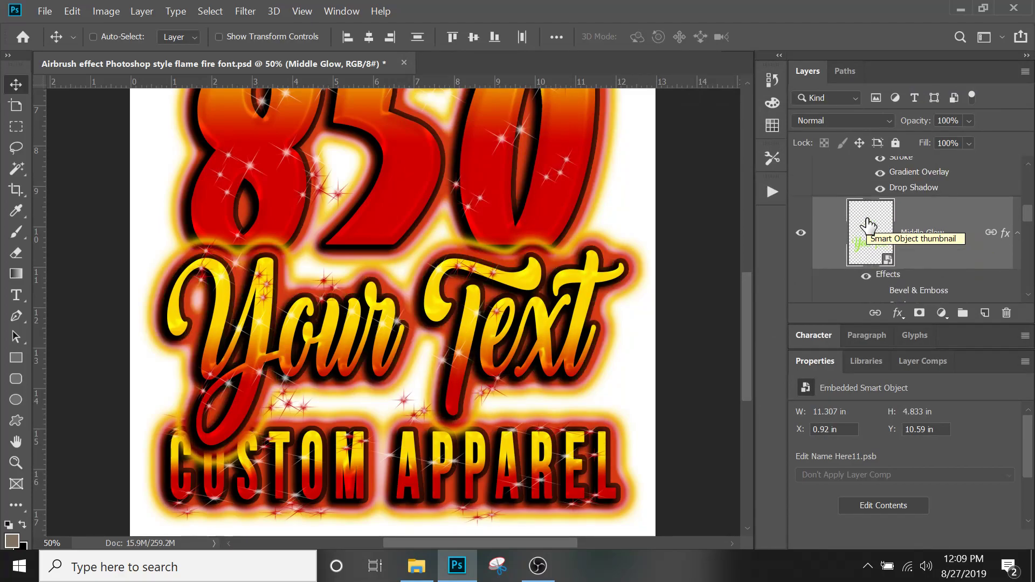
pyautogui.click(801, 225)
pyautogui.scroll(-2, 865, 238)
pyautogui.scroll(-3, 865, 241)
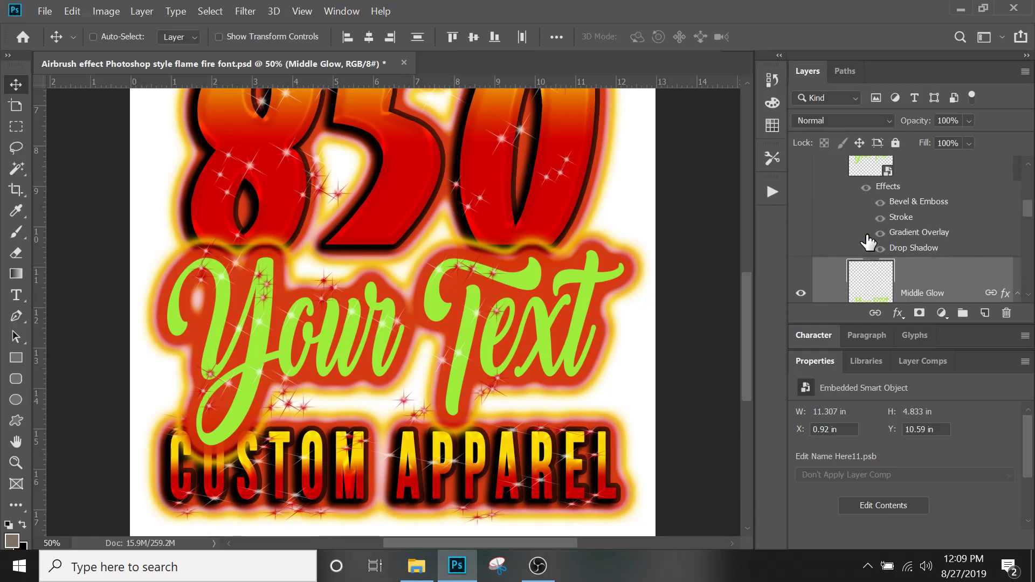
pyautogui.scroll(-1, 867, 248)
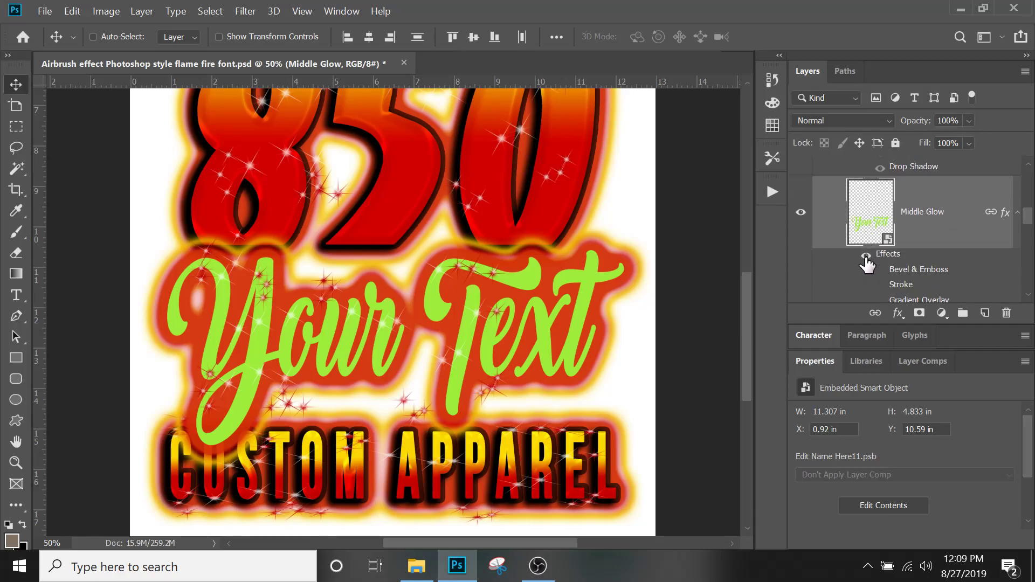
pyautogui.click(866, 258)
pyautogui.click(866, 258)
pyautogui.click(866, 255)
pyautogui.click(866, 257)
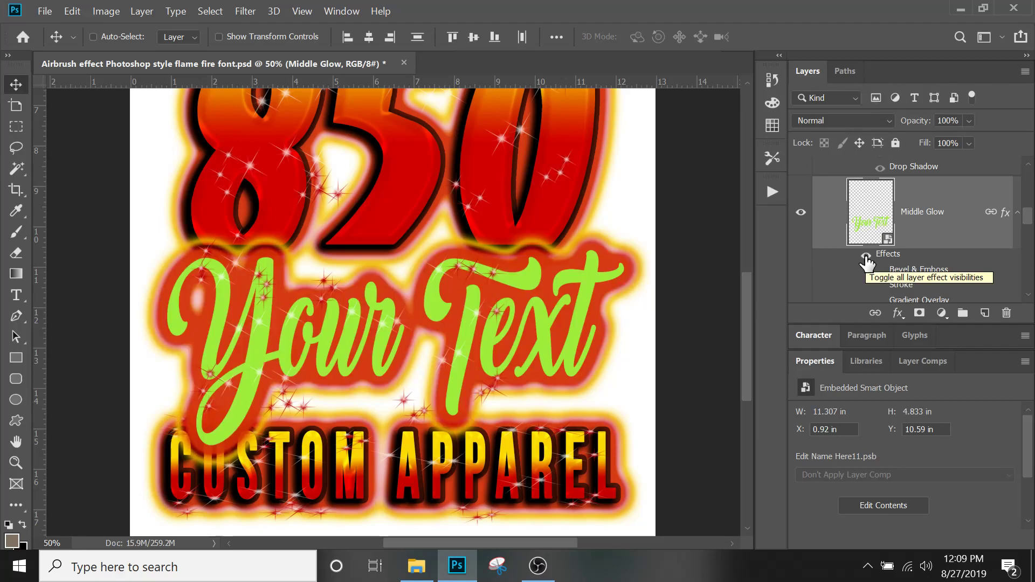
# - Hide the Middle Glow layer, then toggle the green Your Text layer off and on
pyautogui.click(801, 215)
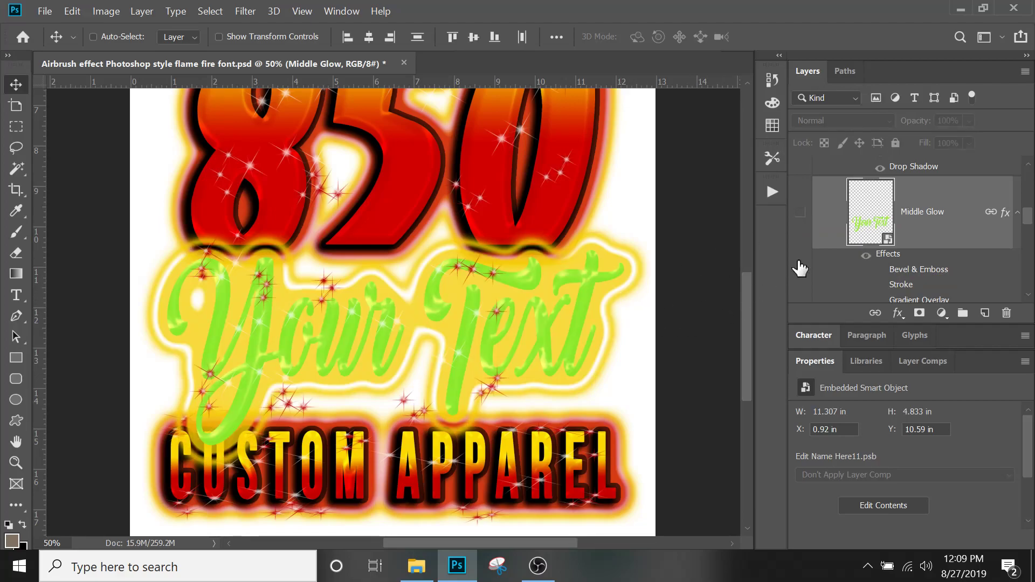
pyautogui.scroll(-3, 899, 249)
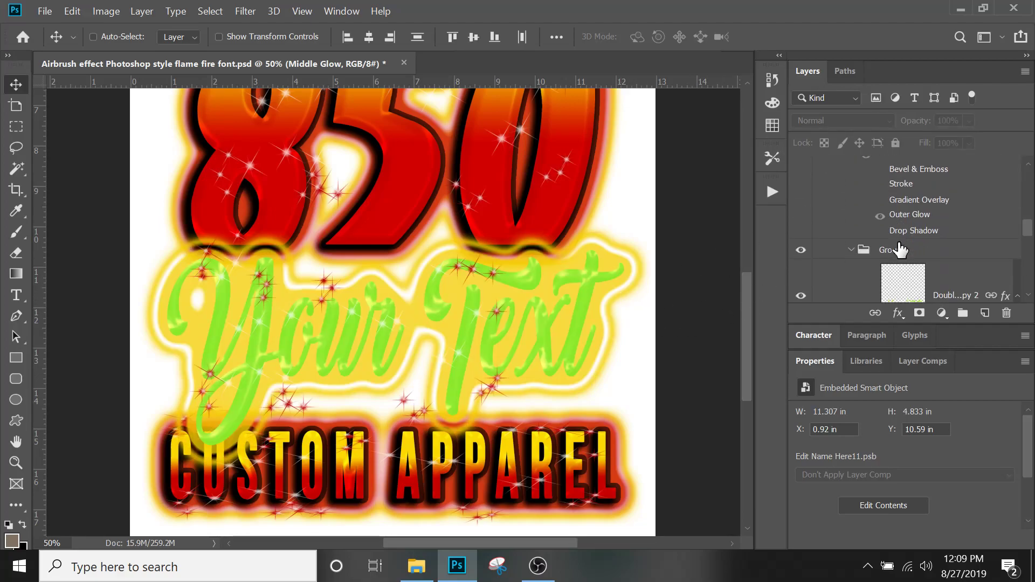
pyautogui.scroll(2, 901, 248)
pyautogui.scroll(4, 901, 248)
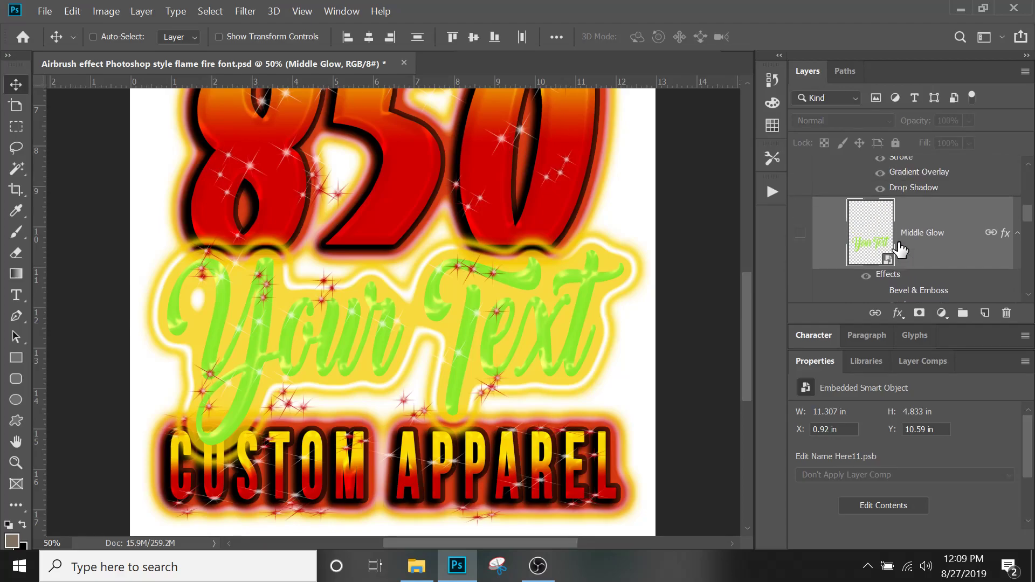
pyautogui.scroll(3, 873, 240)
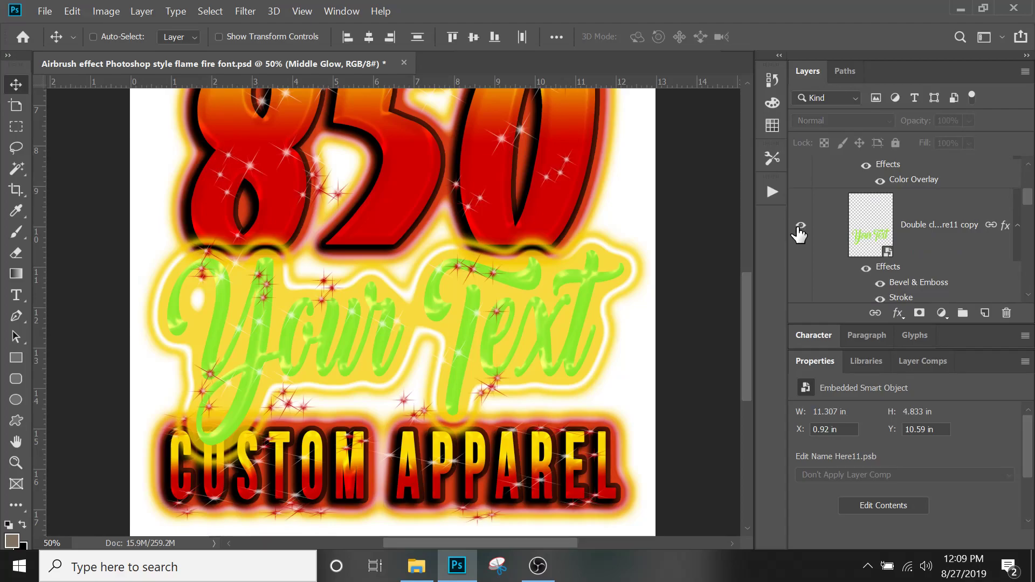
pyautogui.click(800, 229)
pyautogui.click(800, 232)
pyautogui.scroll(-5, 799, 235)
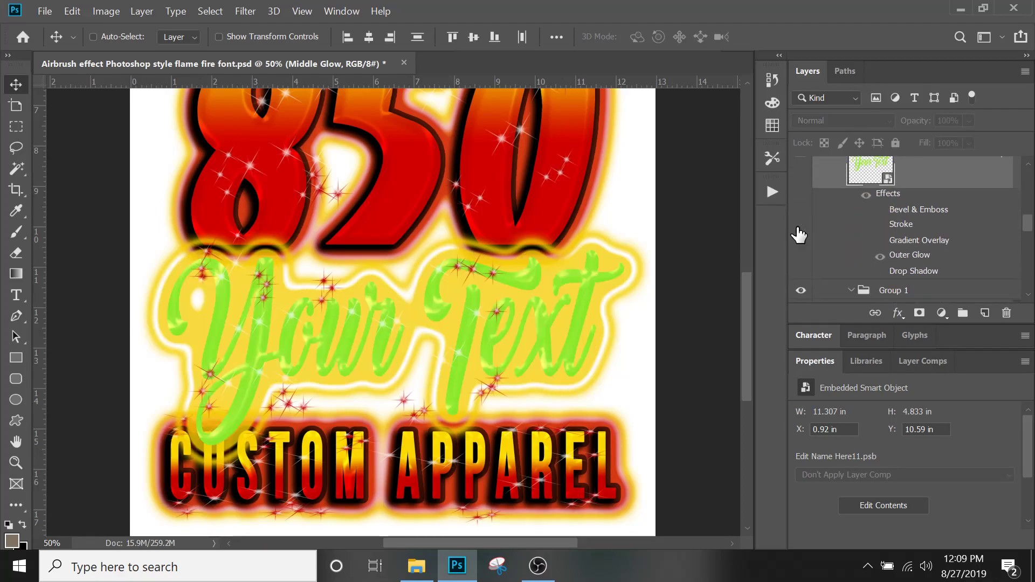
pyautogui.scroll(-4, 800, 235)
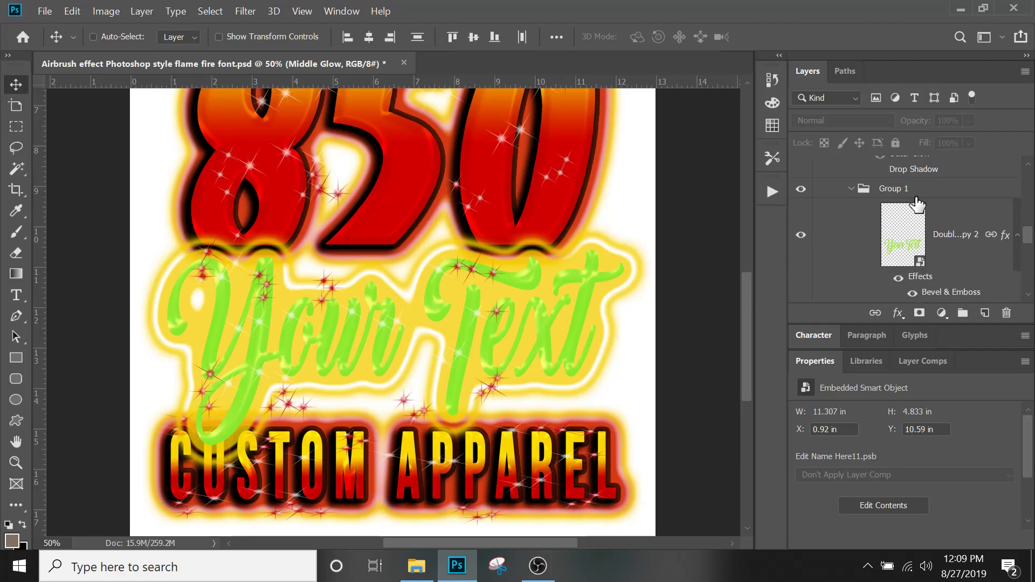
# - Select Group 1, Layer 2 and then the green Your Text copy 2 layer in the stack
pyautogui.click(909, 191)
pyautogui.scroll(-2, 917, 216)
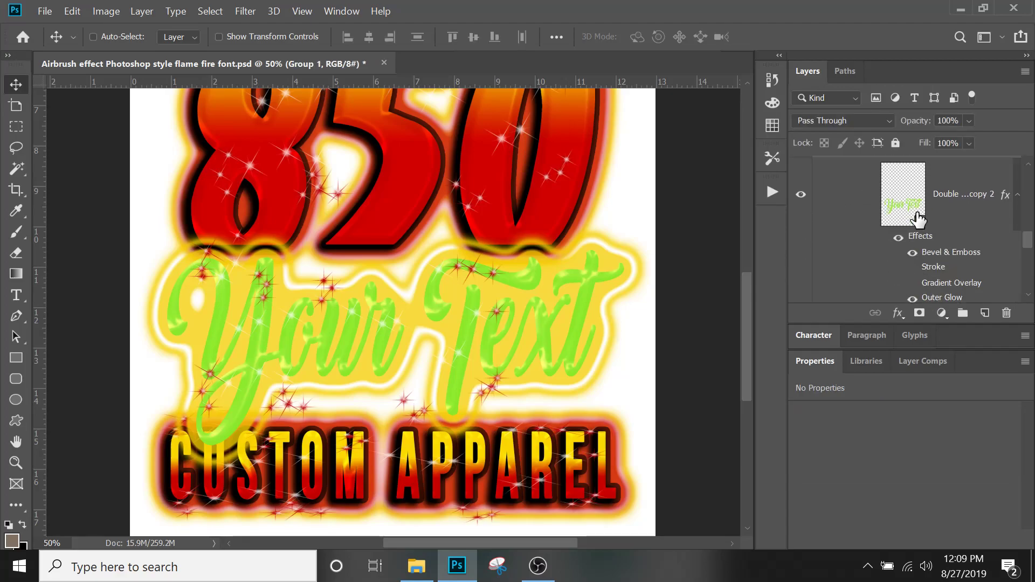
pyautogui.scroll(-4, 918, 219)
pyautogui.scroll(-3, 917, 219)
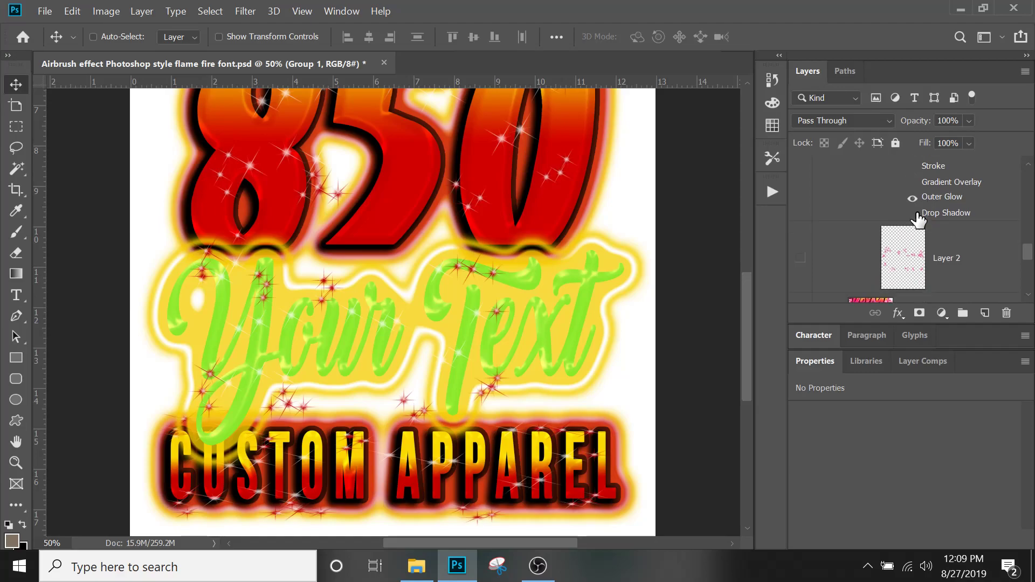
pyautogui.click(908, 232)
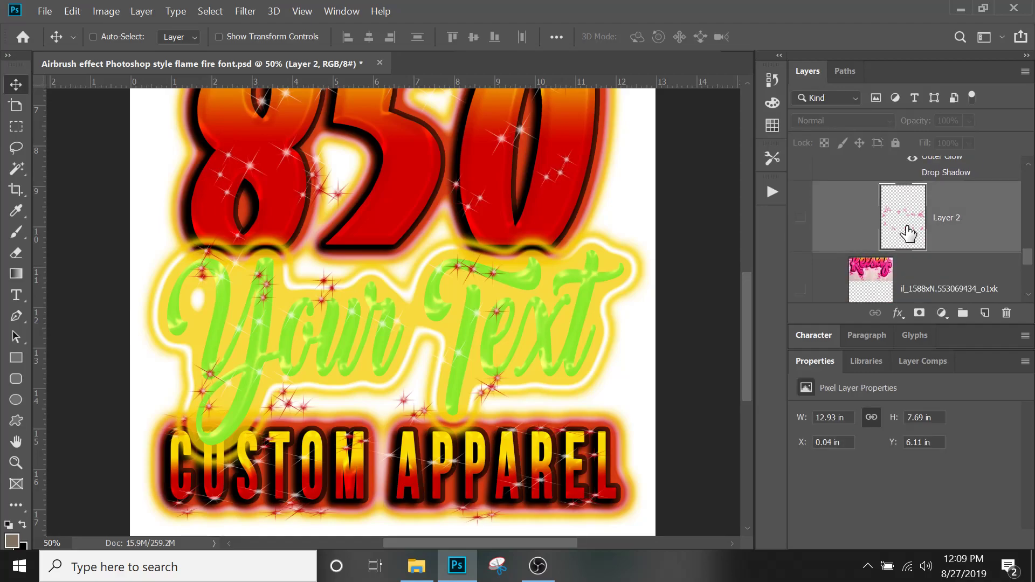
pyautogui.scroll(6, 908, 233)
pyautogui.click(908, 233)
# - Show the il_1588xN.553069434_o1xk image layer and drag it to the top of the stack
pyautogui.scroll(-4, 909, 233)
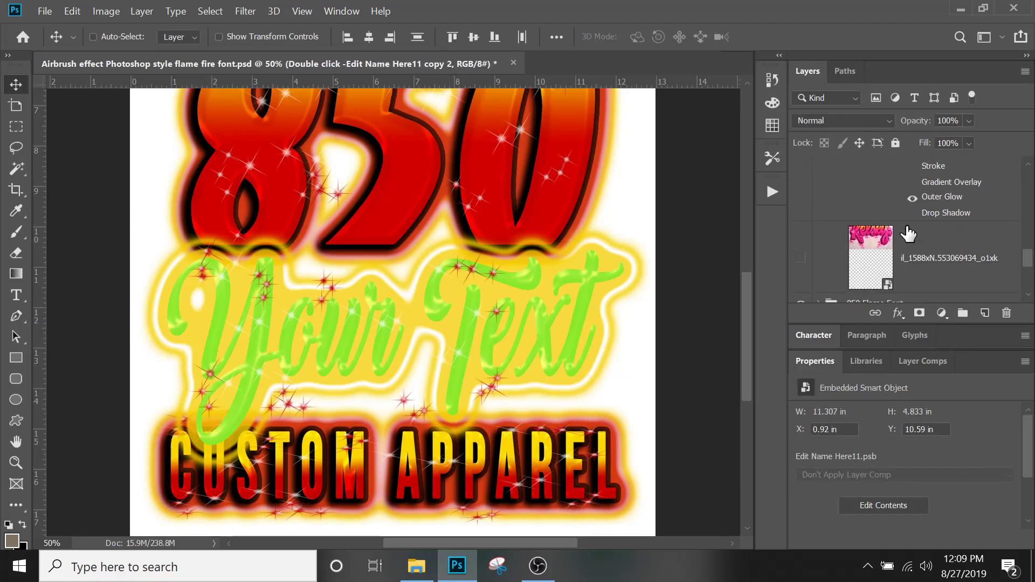
pyautogui.scroll(-1, 908, 233)
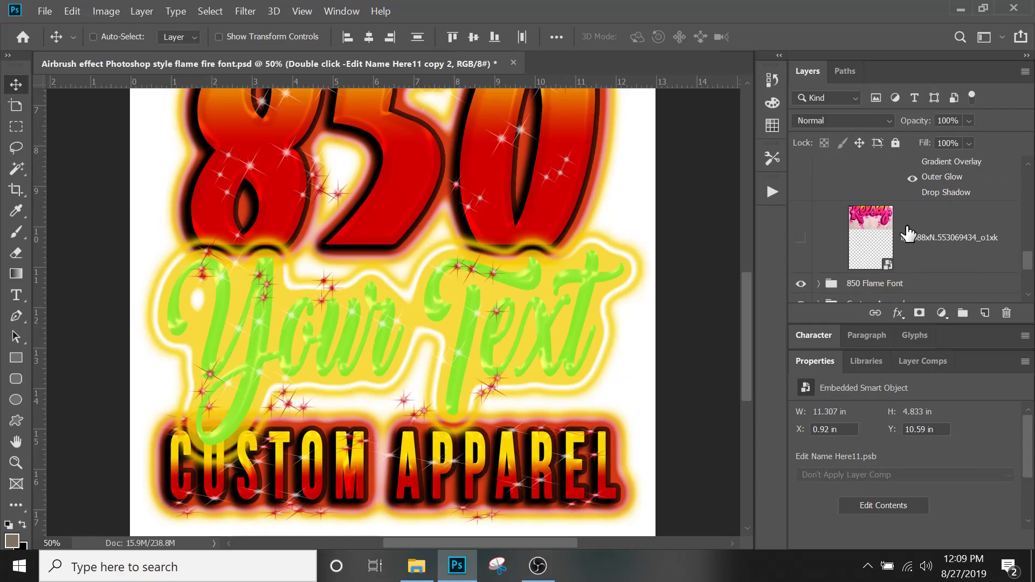
pyautogui.click(801, 240)
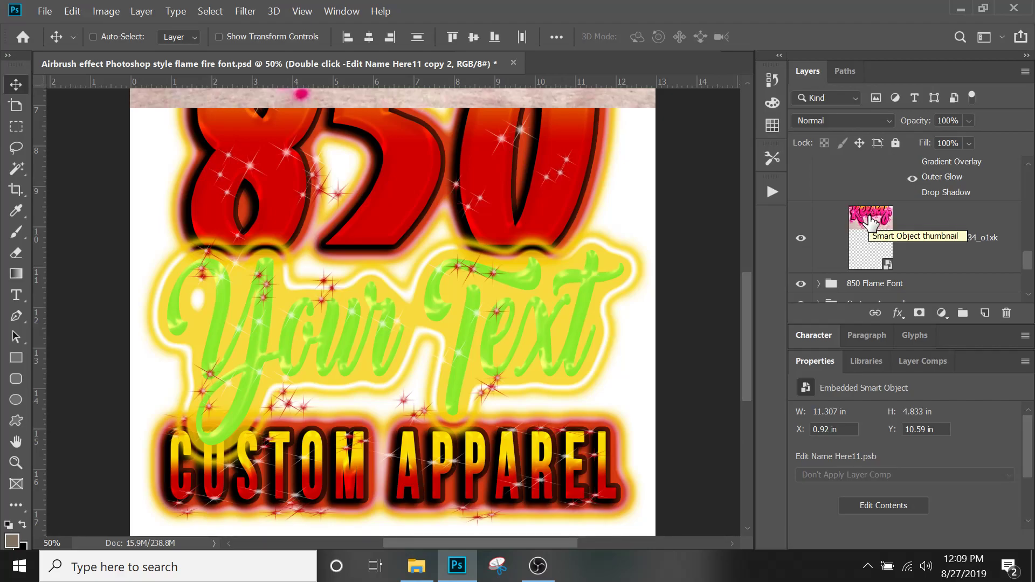
pyautogui.moveTo(870, 220); pyautogui.dragTo(863, 158)
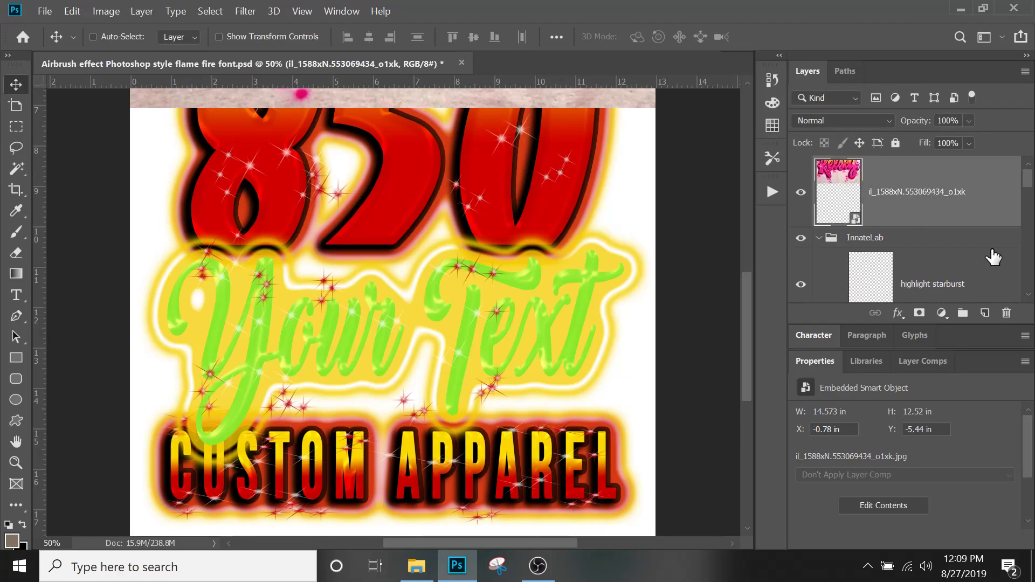
pyautogui.scroll(-3, 894, 240)
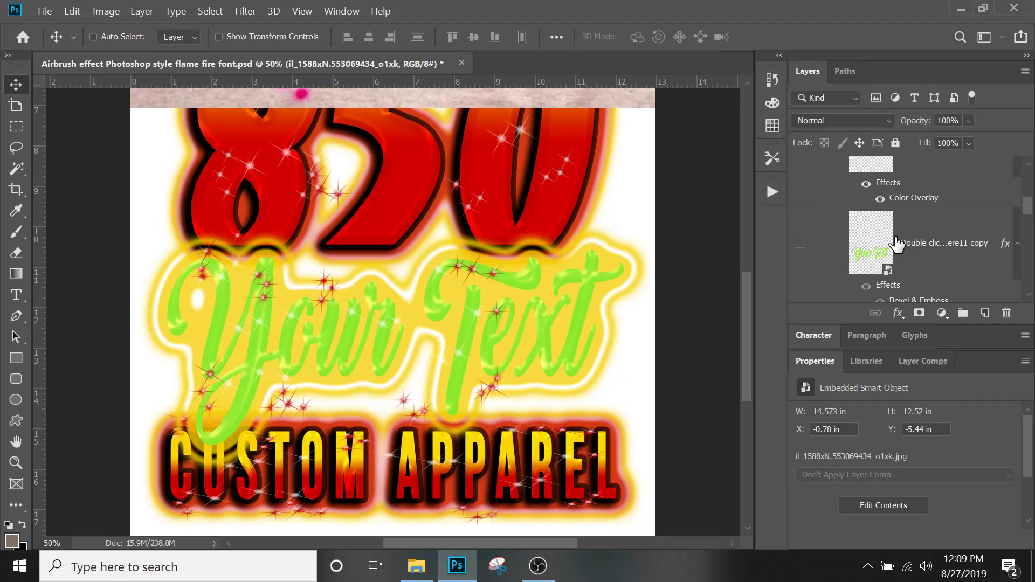
pyautogui.scroll(-2, 896, 243)
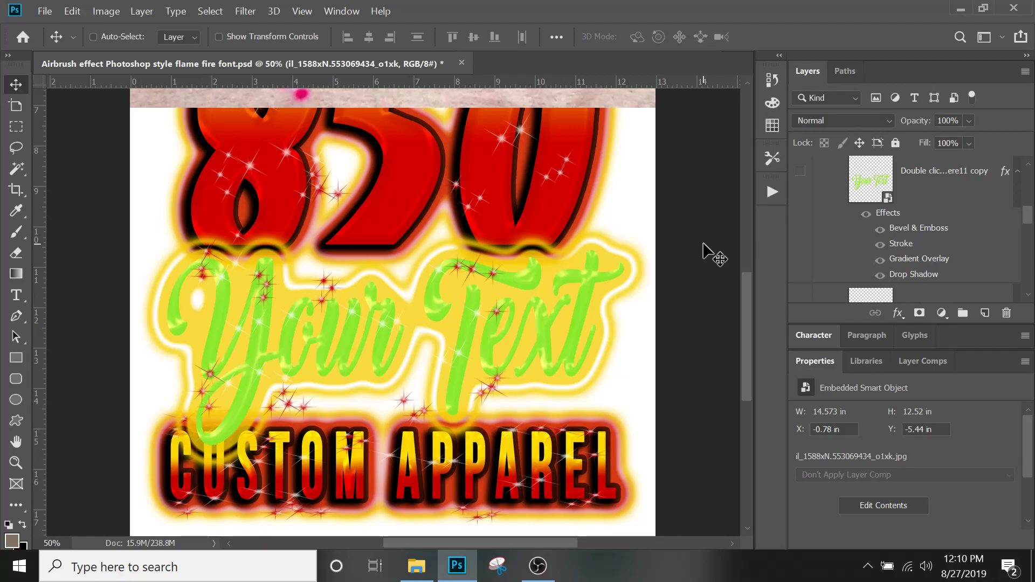
pyautogui.scroll(-3, 974, 254)
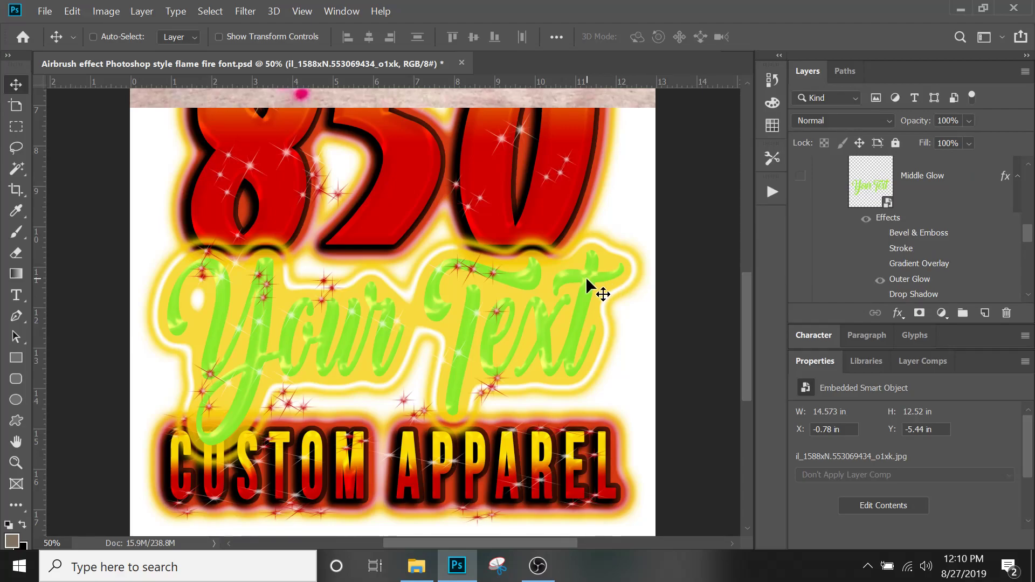
pyautogui.scroll(-1, 637, 269)
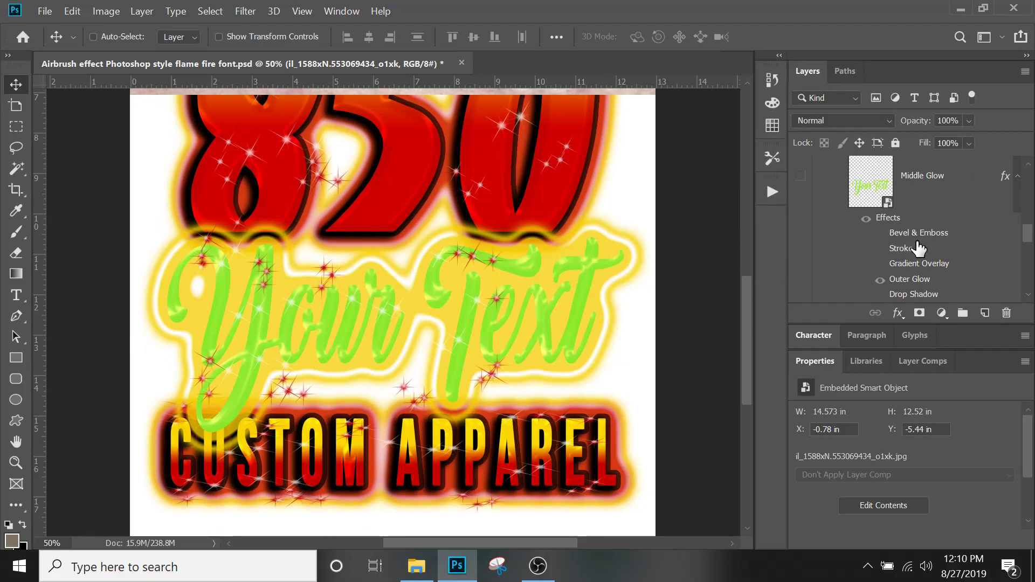
pyautogui.scroll(2, 933, 237)
pyautogui.scroll(-3, 938, 237)
pyautogui.scroll(3, 938, 238)
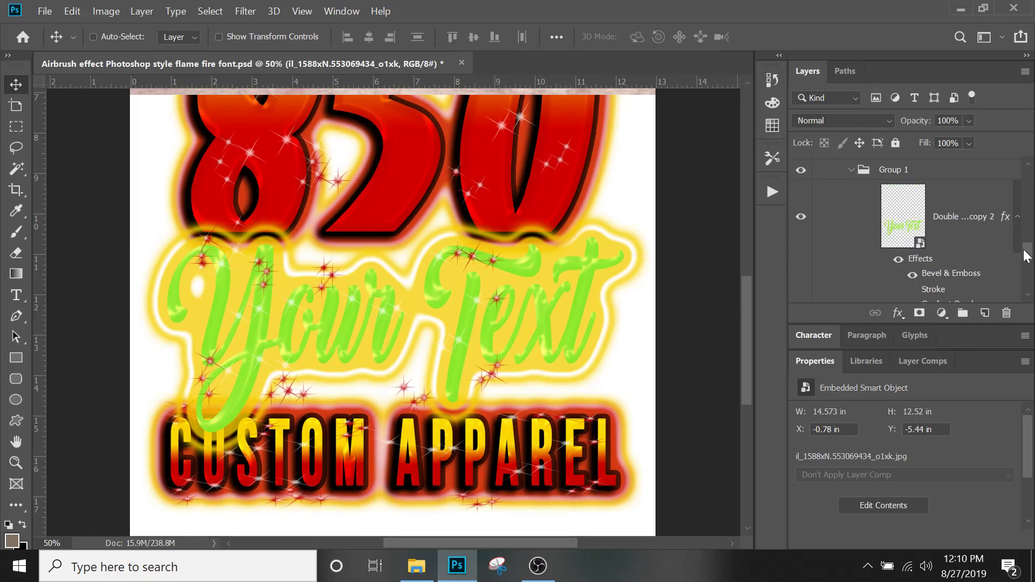
pyautogui.moveTo(1025, 258)
pyautogui.mouseDown()
pyautogui.moveTo(1030, 274)
pyautogui.moveTo(1030, 263)
pyautogui.mouseUp()
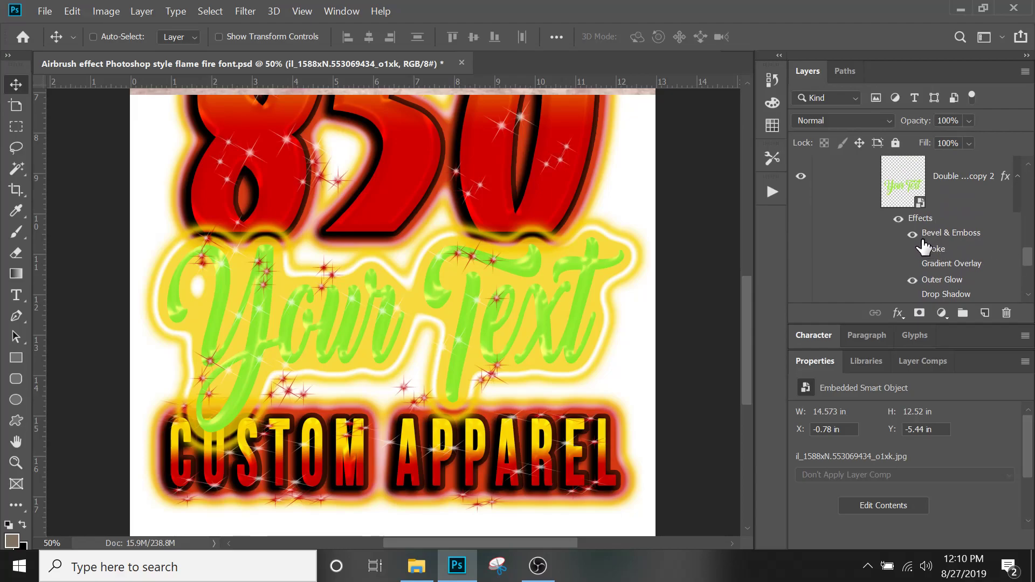
# - Collapse and re-expand Group 1, then drag the green Your Text copy 2 layer above it
pyautogui.scroll(3, 860, 216)
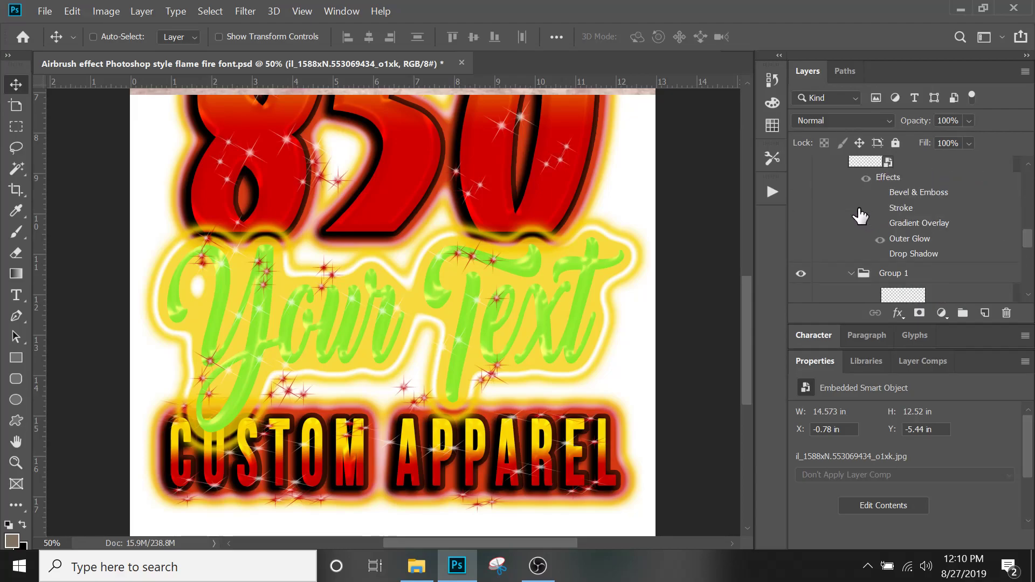
pyautogui.click(853, 275)
pyautogui.click(854, 272)
pyautogui.scroll(-2, 868, 270)
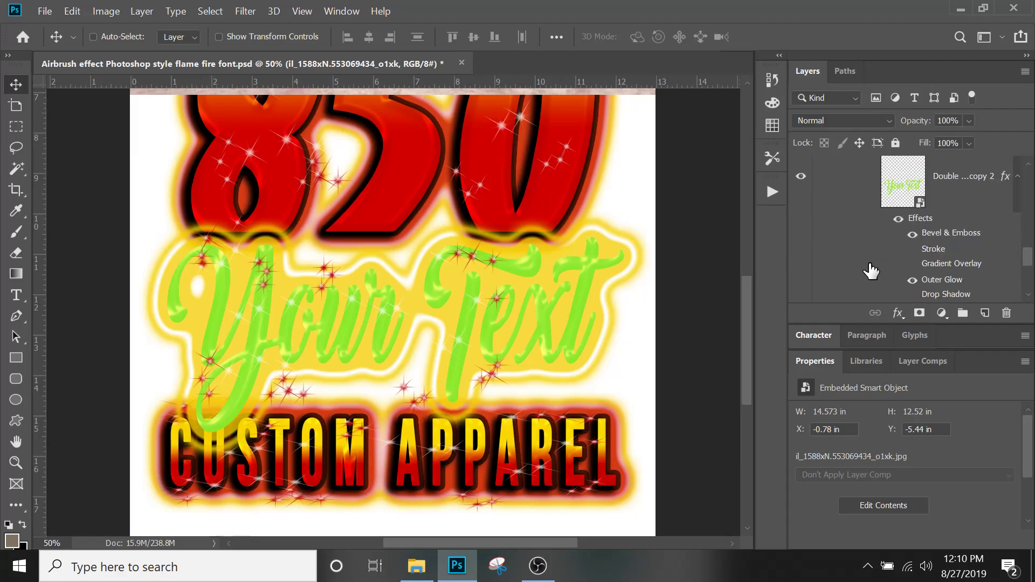
pyautogui.scroll(2, 872, 270)
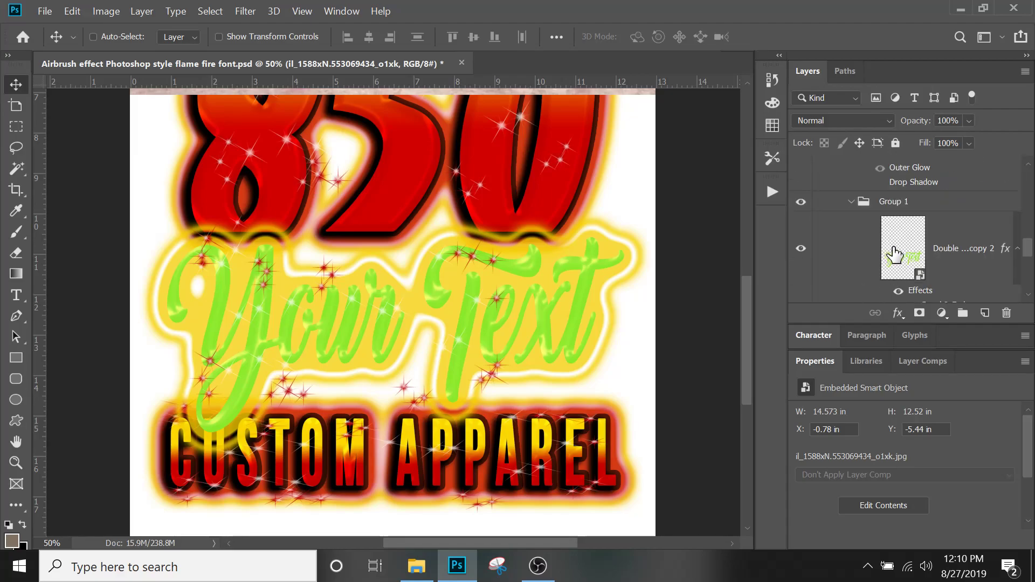
pyautogui.moveTo(888, 261); pyautogui.dragTo(866, 203)
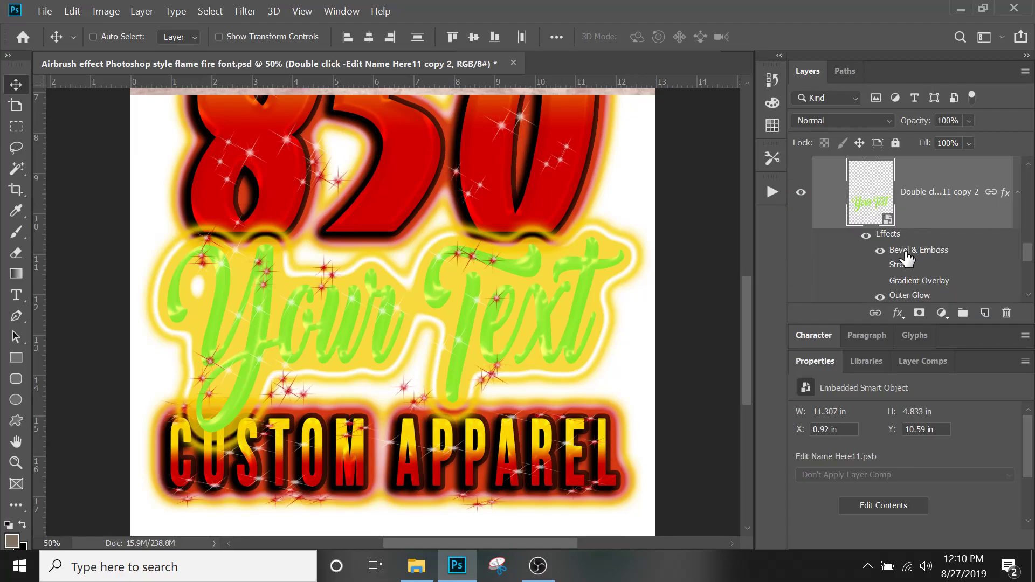
# - Select Group 1, then the layer just above it with Alt+]
pyautogui.scroll(-2, 908, 260)
pyautogui.scroll(2, 897, 204)
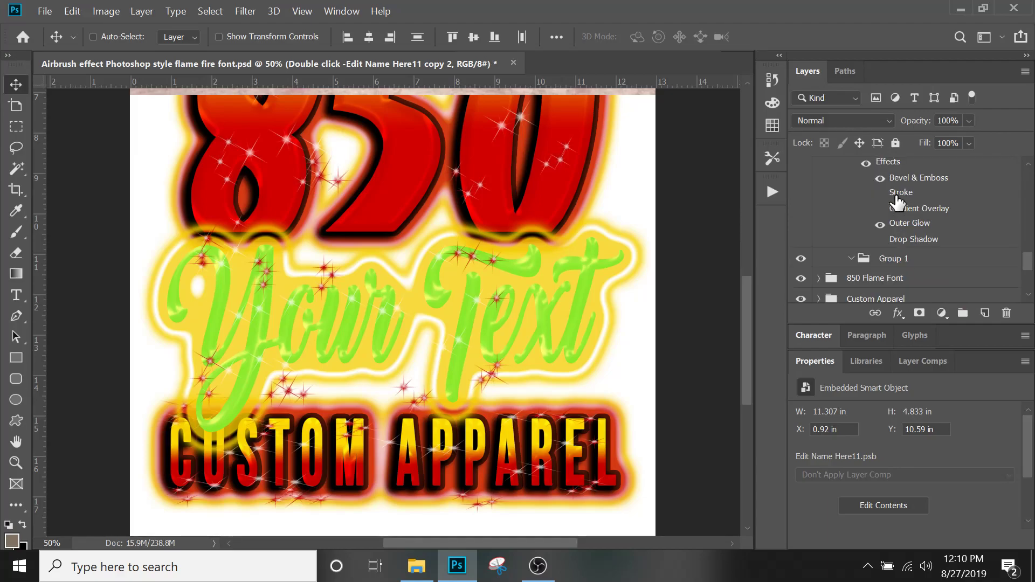
pyautogui.click(909, 263)
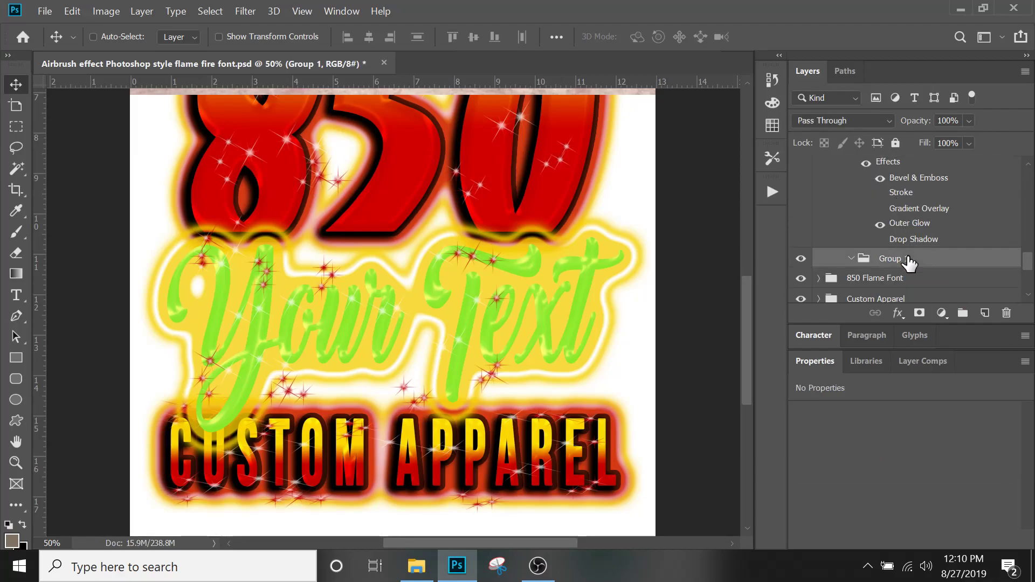
pyautogui.hotkey('alt', ']')
pyautogui.scroll(2, 910, 263)
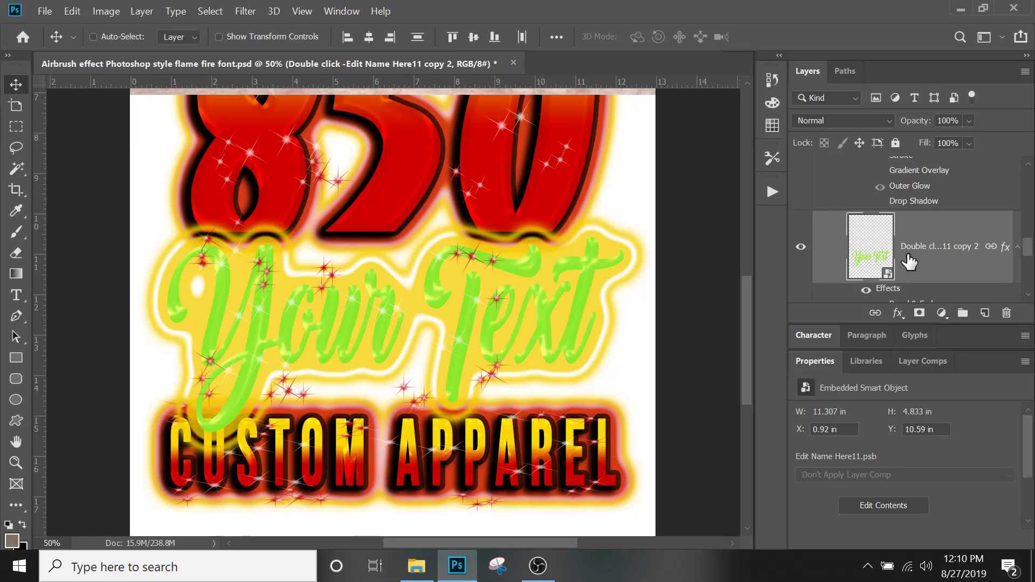
pyautogui.scroll(3, 910, 262)
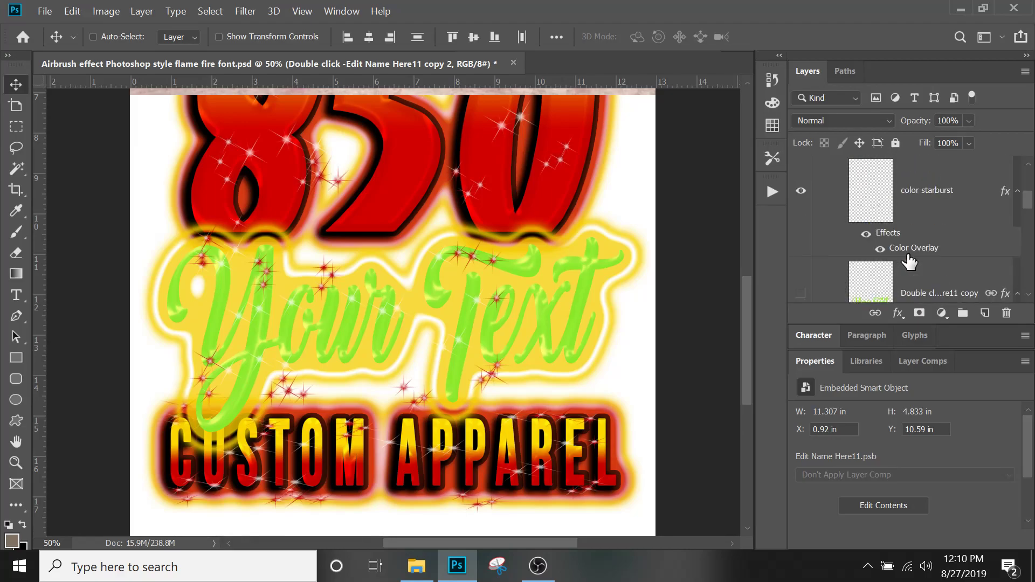
pyautogui.scroll(-5, 909, 262)
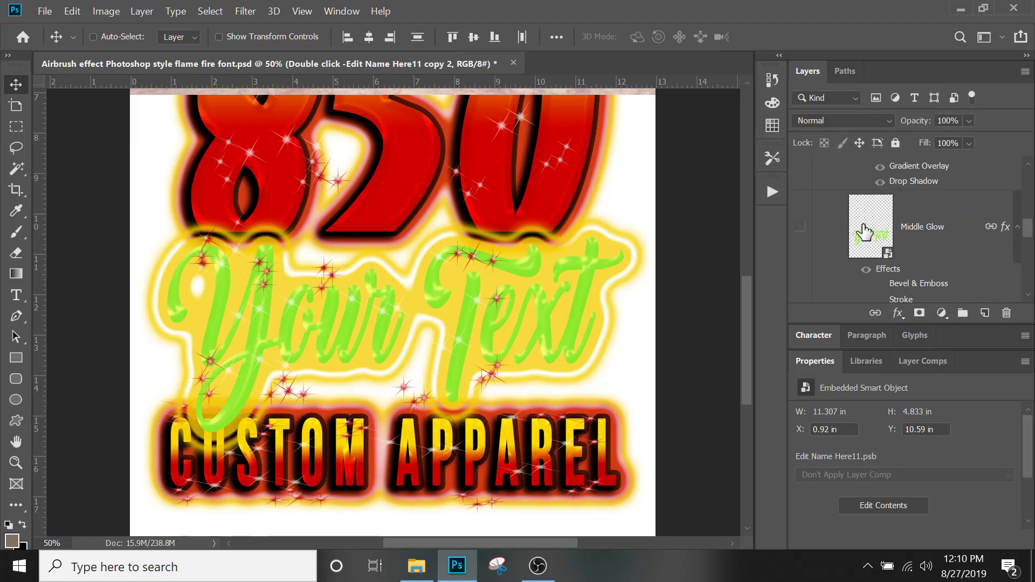
pyautogui.scroll(-4, 864, 233)
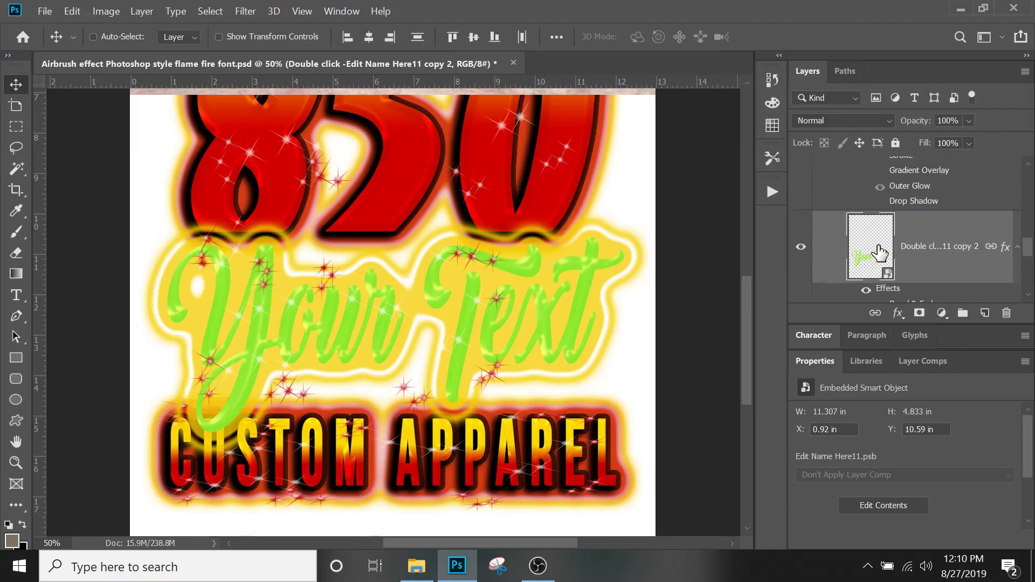
pyautogui.scroll(-2, 979, 265)
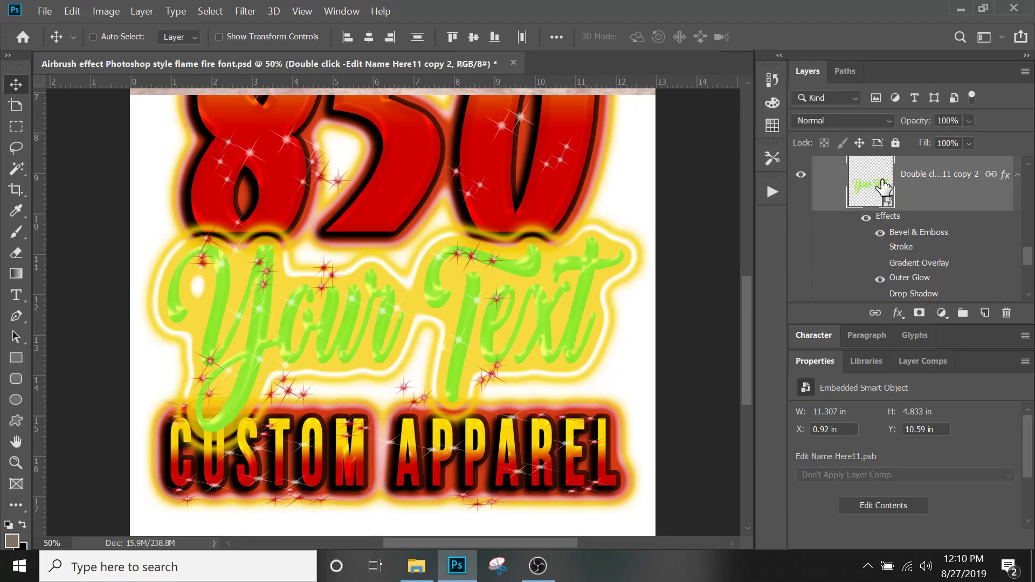
# - Turn the copy 2 layer's effects back on, rename it 'Outer Glow', and hide then show it
pyautogui.click(867, 218)
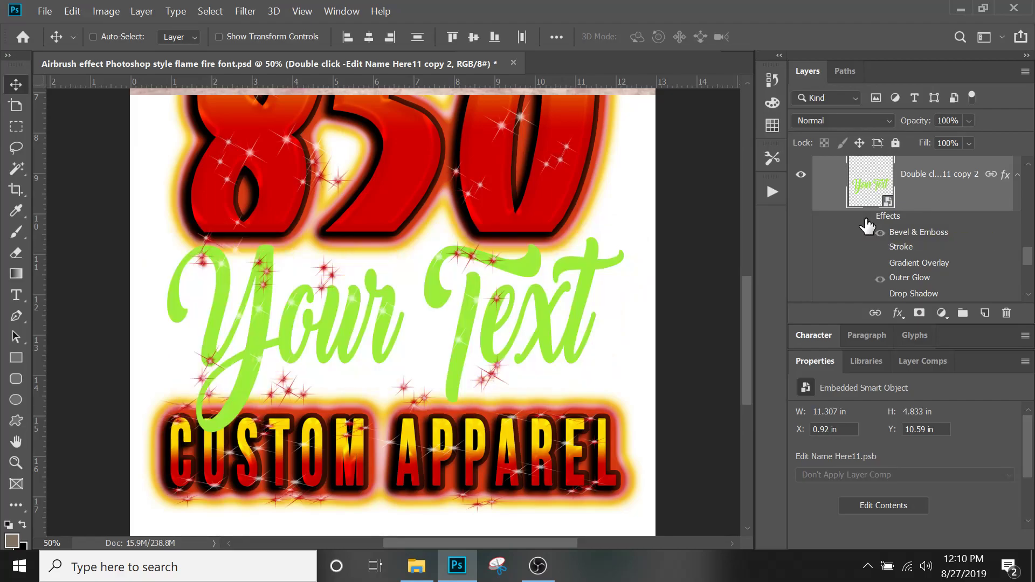
pyautogui.click(866, 218)
pyautogui.doubleClick(913, 174)
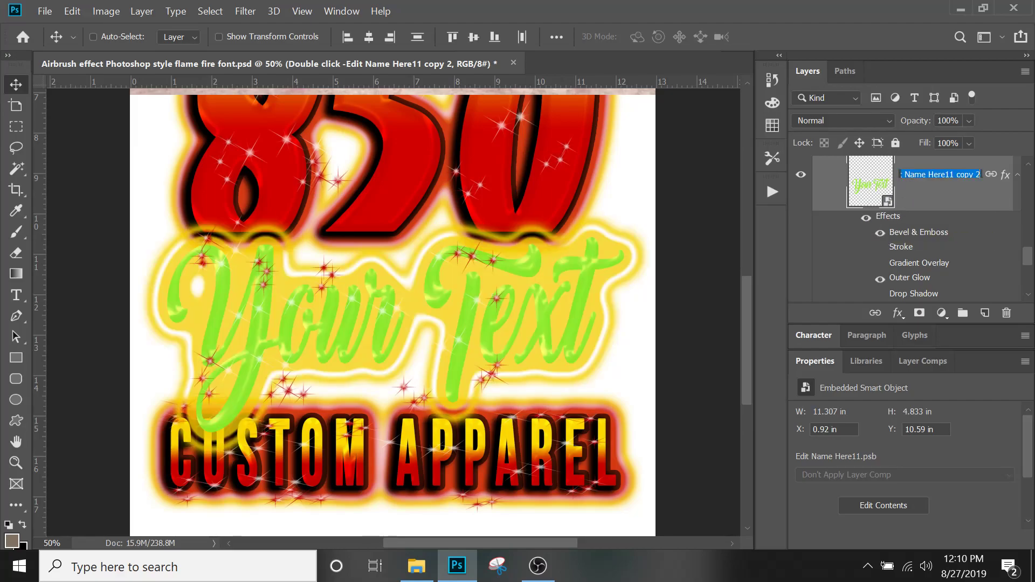
pyautogui.write('Outer ')
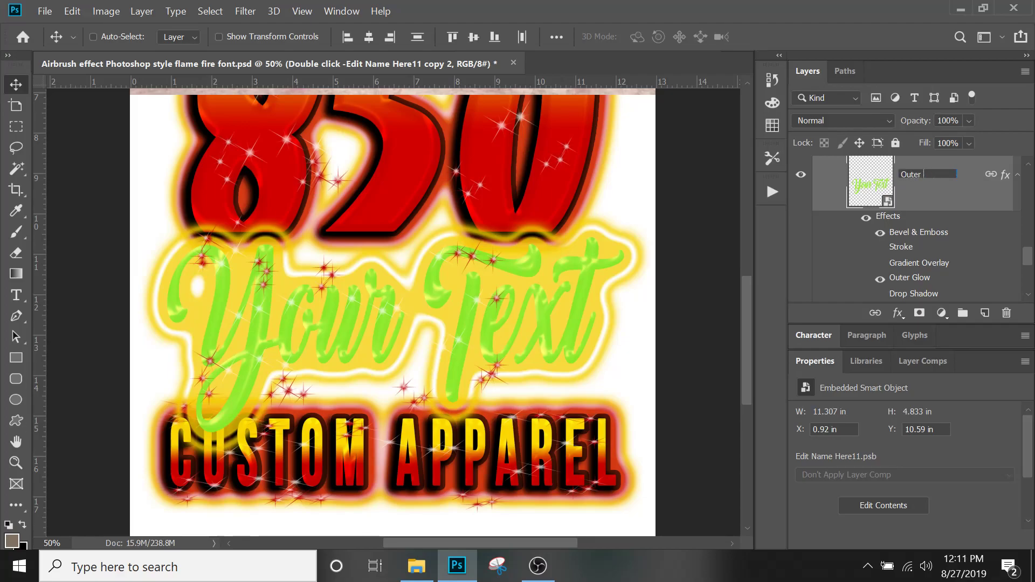
pyautogui.write('Blow')
pyautogui.press('Return')
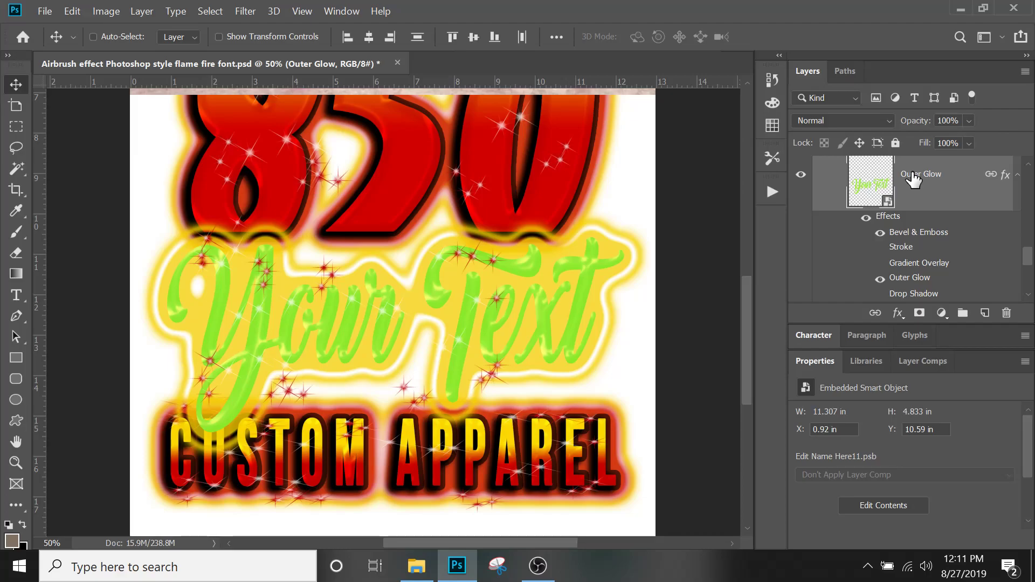
pyautogui.click(801, 174)
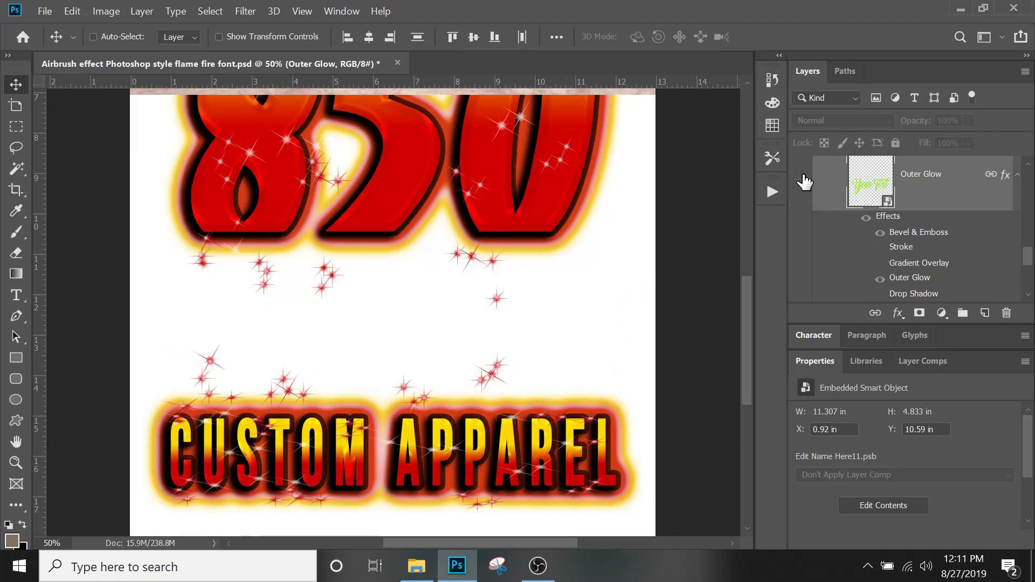
pyautogui.click(801, 174)
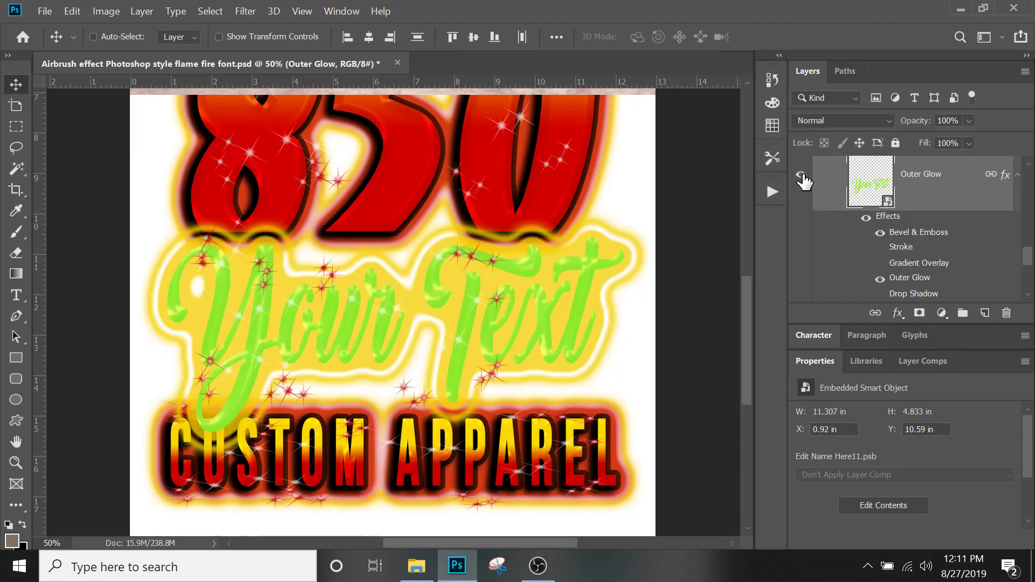
# - Turn off Bevel & Emboss in the Outer Glow layer's style, briefly comparing it on
pyautogui.doubleClick(902, 233)
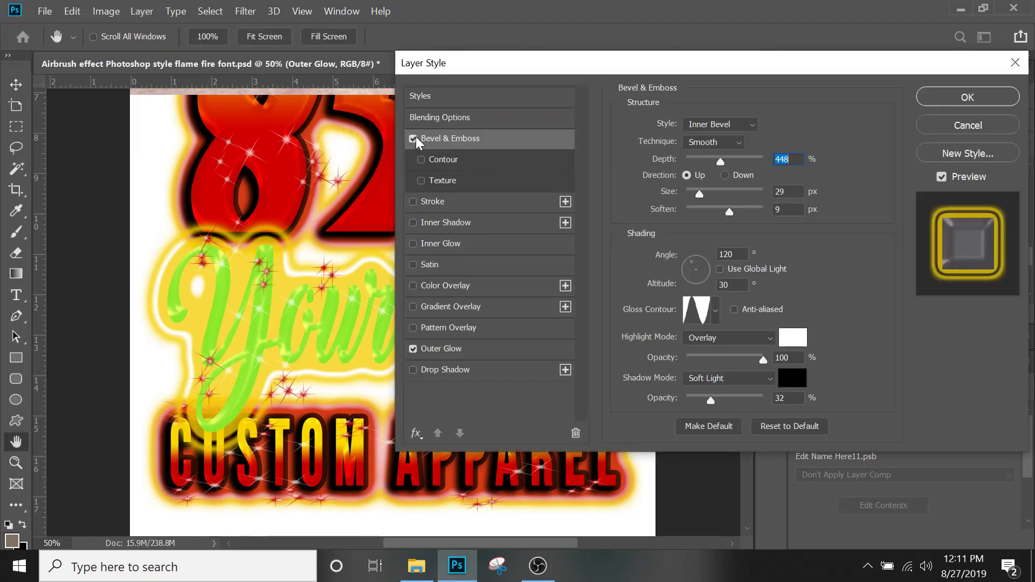
pyautogui.click(414, 139)
pyautogui.click(448, 138)
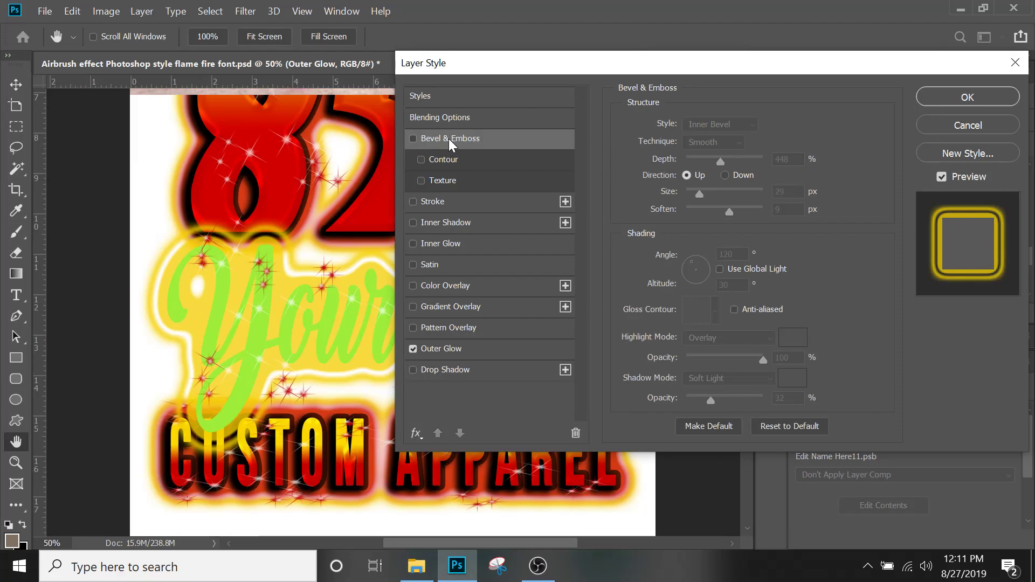
pyautogui.click(414, 138)
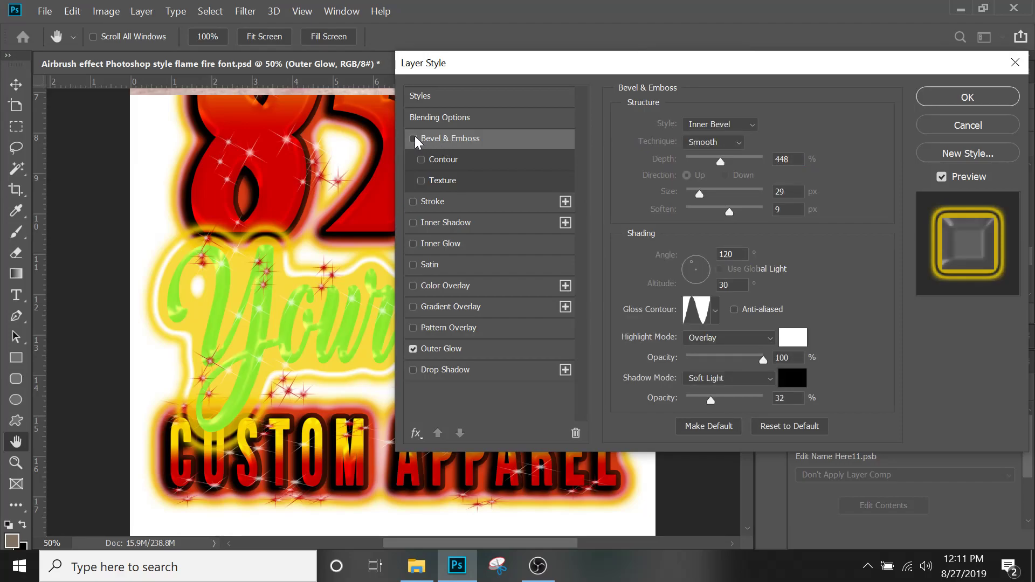
# - In the Outer Glow settings, try the Linear contour preset, then return to Ring
pyautogui.click(452, 351)
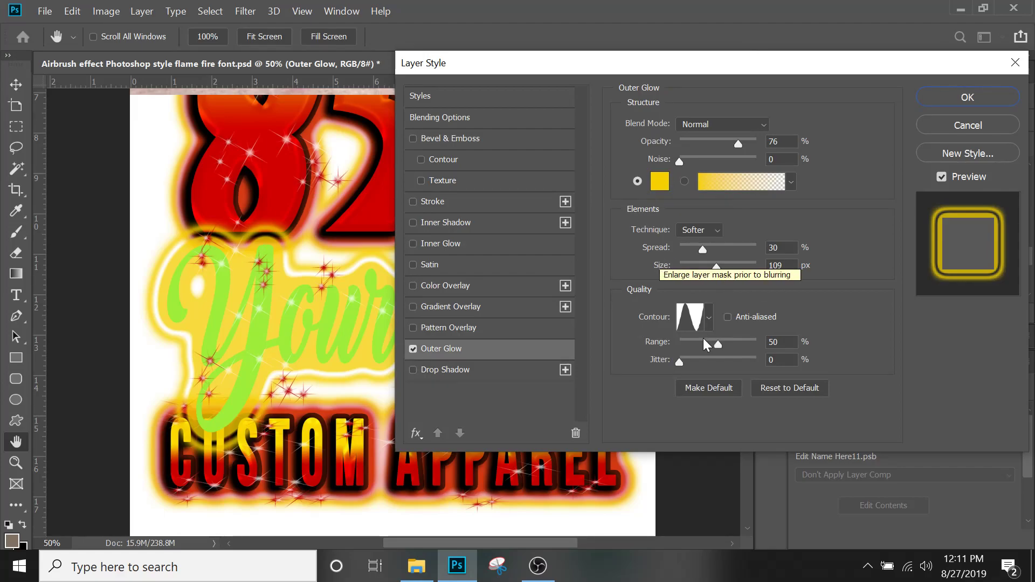
pyautogui.click(685, 320)
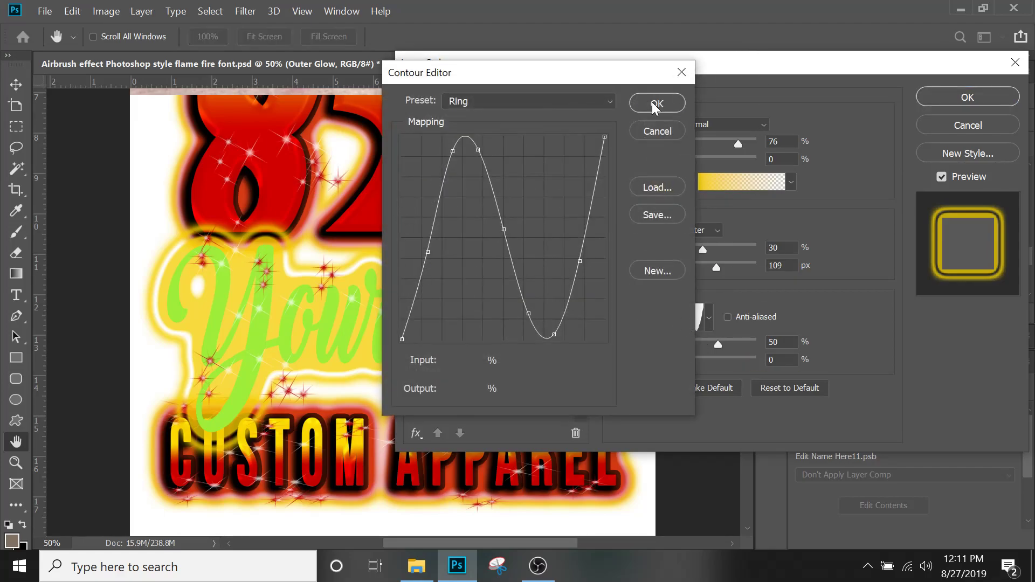
pyautogui.click(655, 104)
pyautogui.click(709, 316)
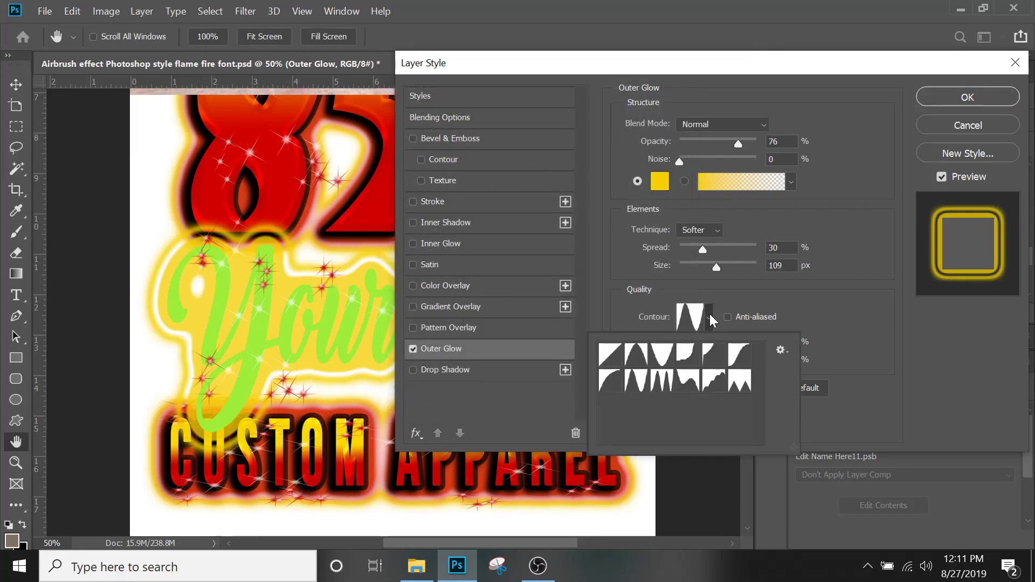
pyautogui.click(611, 356)
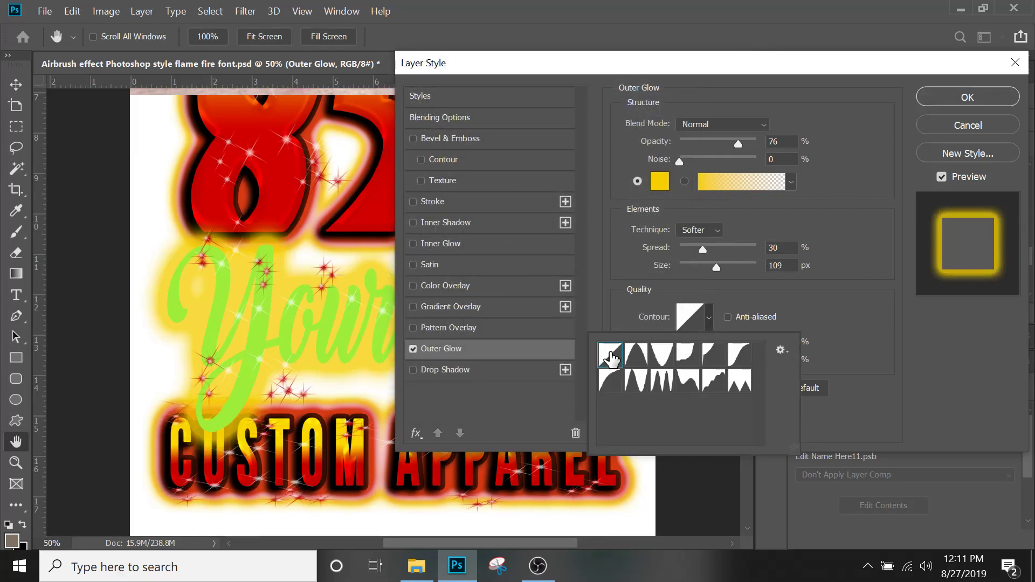
pyautogui.click(707, 314)
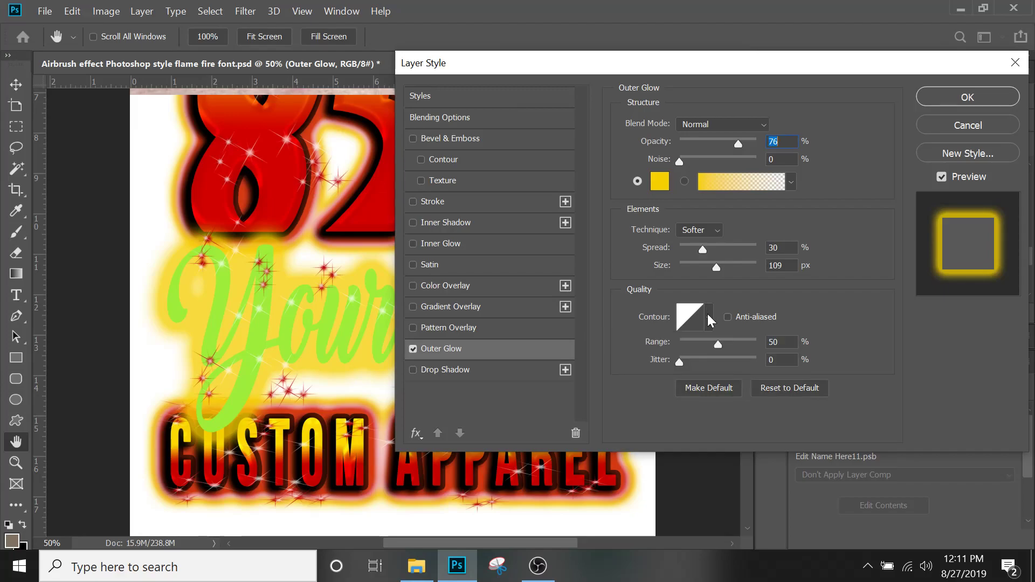
pyautogui.click(708, 314)
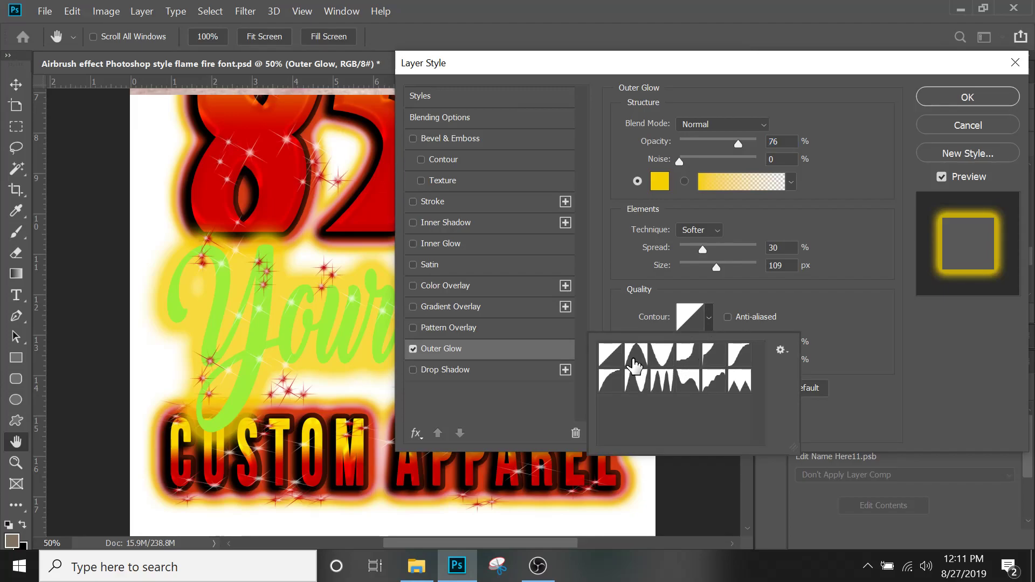
pyautogui.click(637, 381)
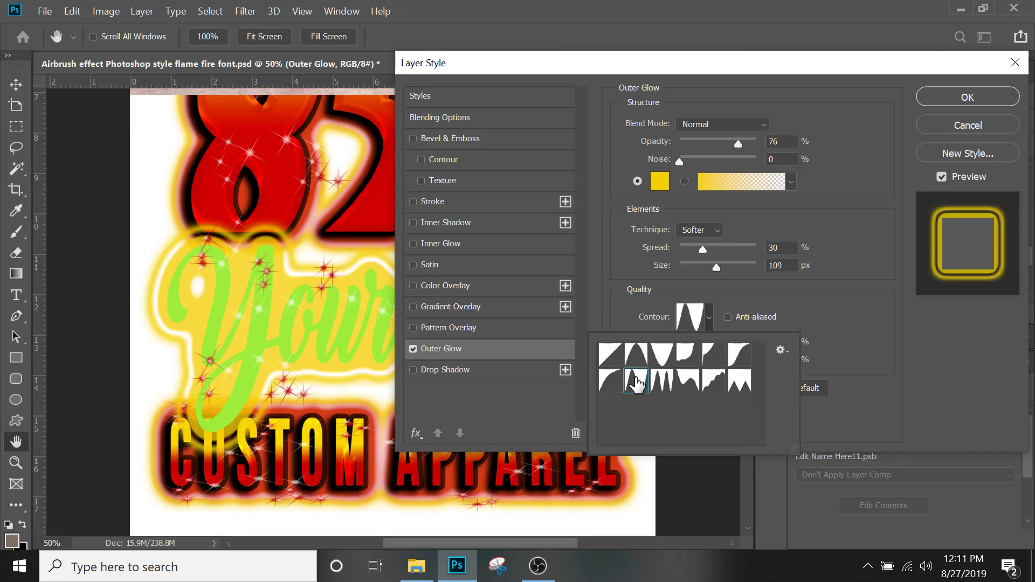
pyautogui.click(826, 305)
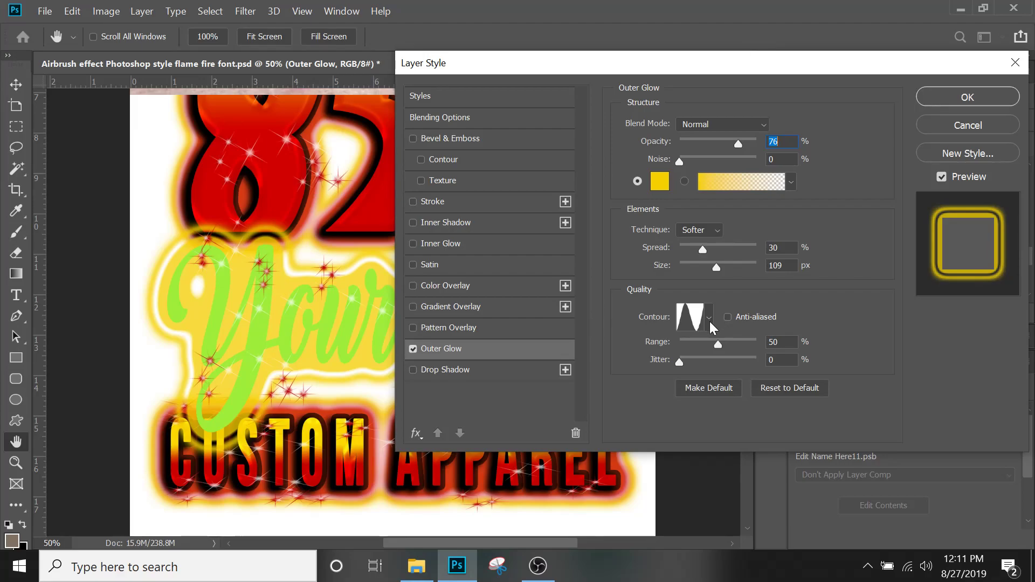
# - Reshape the Ring contour curve, cancel the custom contour, and apply the layer style
pyautogui.click(689, 318)
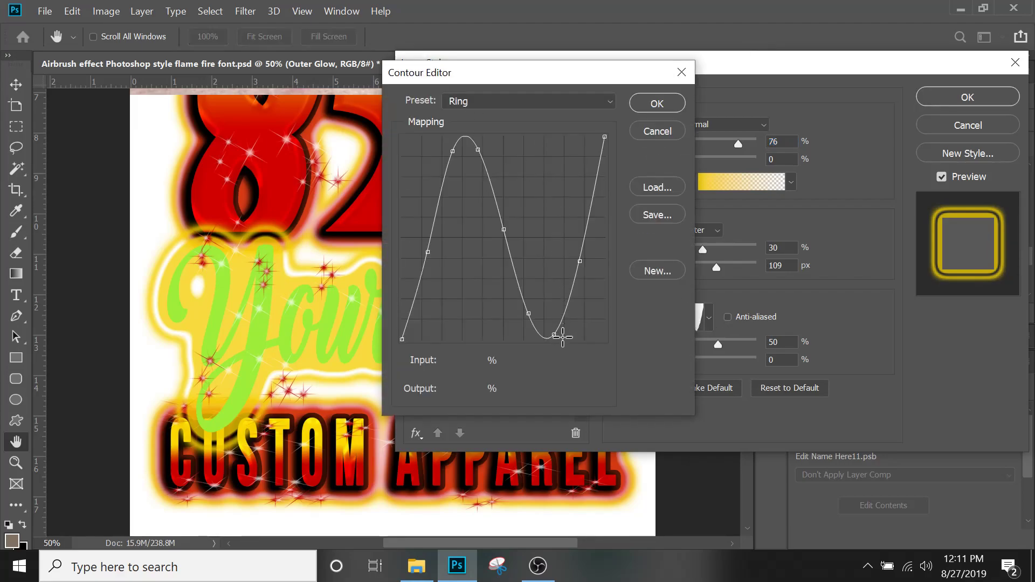
pyautogui.moveTo(557, 337); pyautogui.dragTo(535, 181)
pyautogui.moveTo(504, 229)
pyautogui.mouseDown()
pyautogui.moveTo(474, 236)
pyautogui.moveTo(489, 238)
pyautogui.mouseUp()
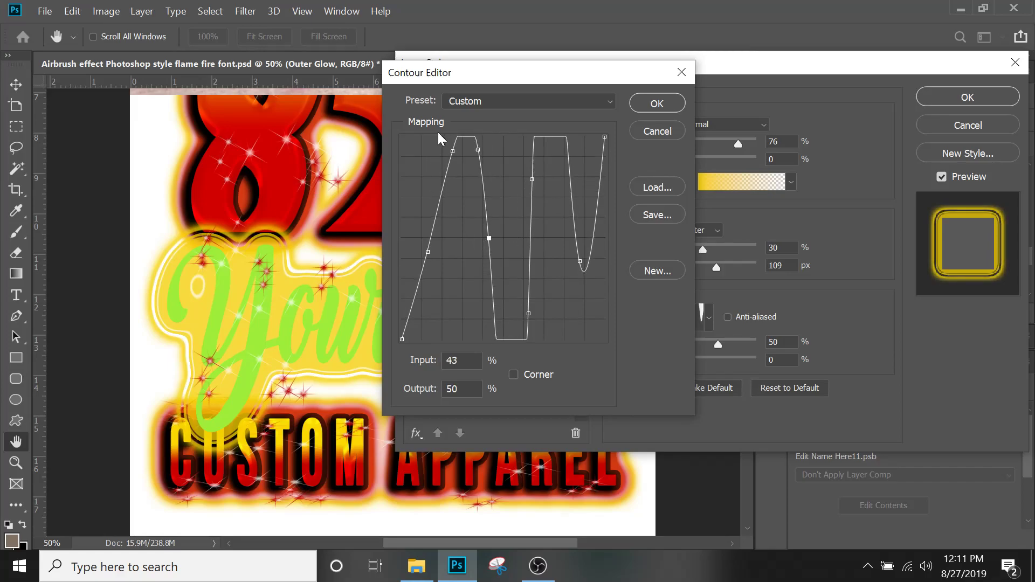
pyautogui.moveTo(478, 148); pyautogui.dragTo(459, 208)
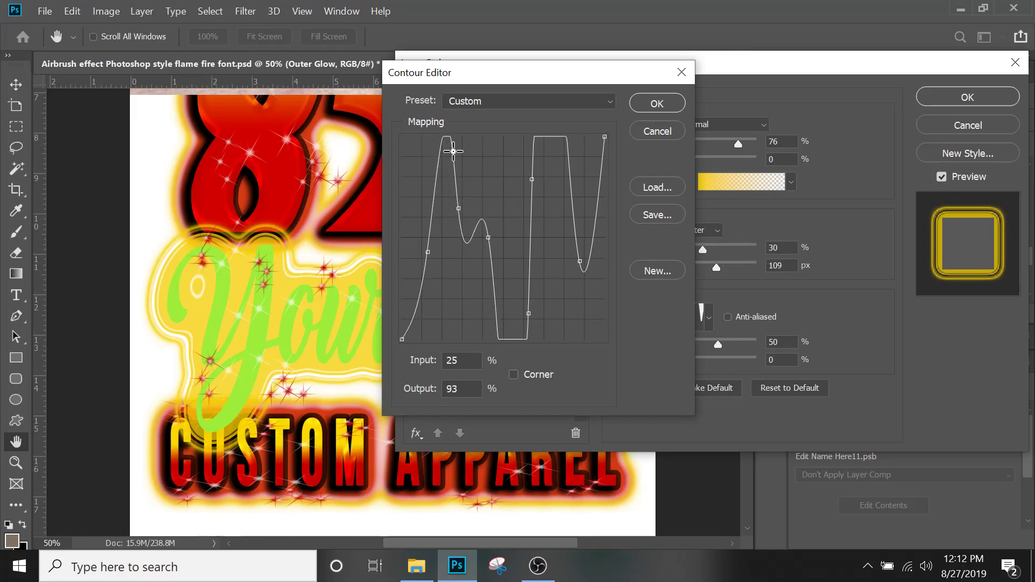
pyautogui.moveTo(454, 152); pyautogui.dragTo(454, 173)
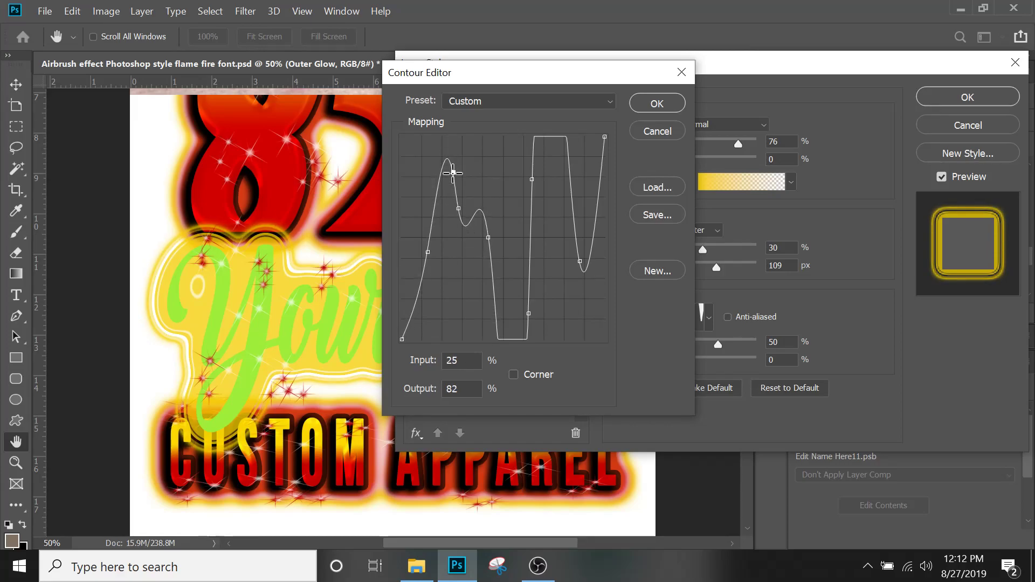
pyautogui.click(660, 134)
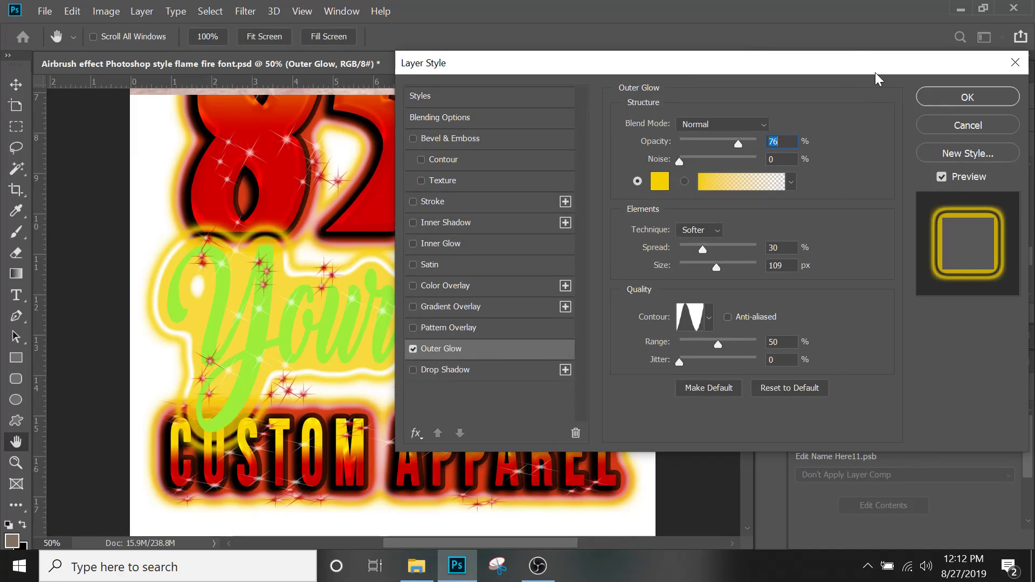
pyautogui.moveTo(876, 73); pyautogui.dragTo(876, 57)
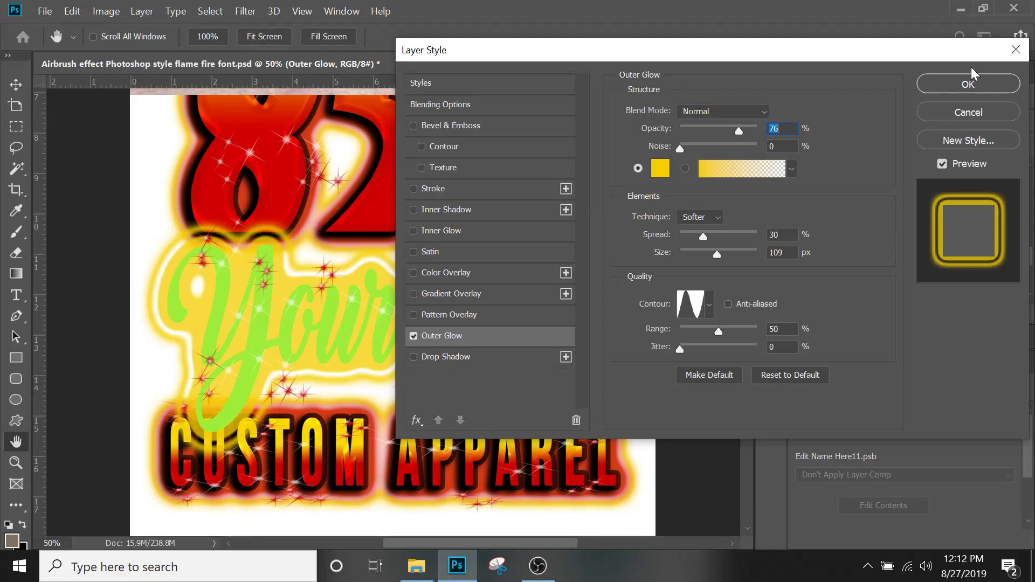
pyautogui.click(964, 86)
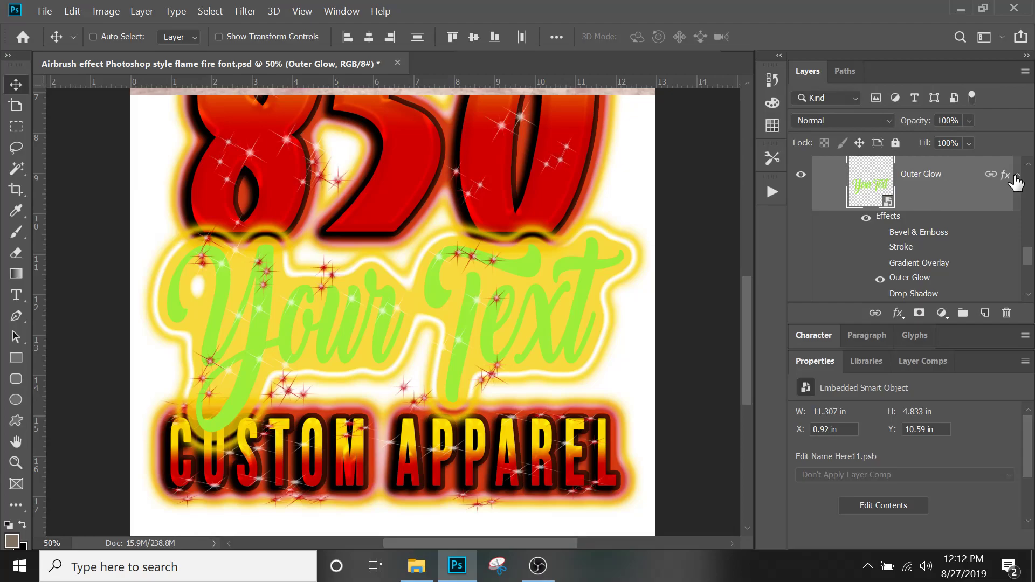
# - Collapse the effects lists of the Outer Glow, Middle Glow and next layer up
pyautogui.click(1016, 181)
pyautogui.scroll(1, 1007, 194)
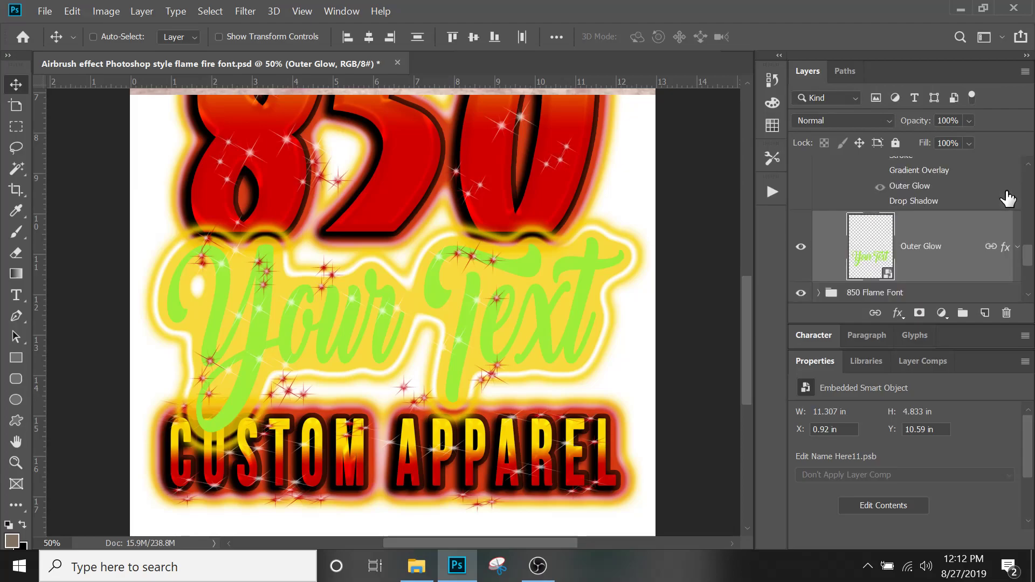
pyautogui.scroll(3, 1007, 198)
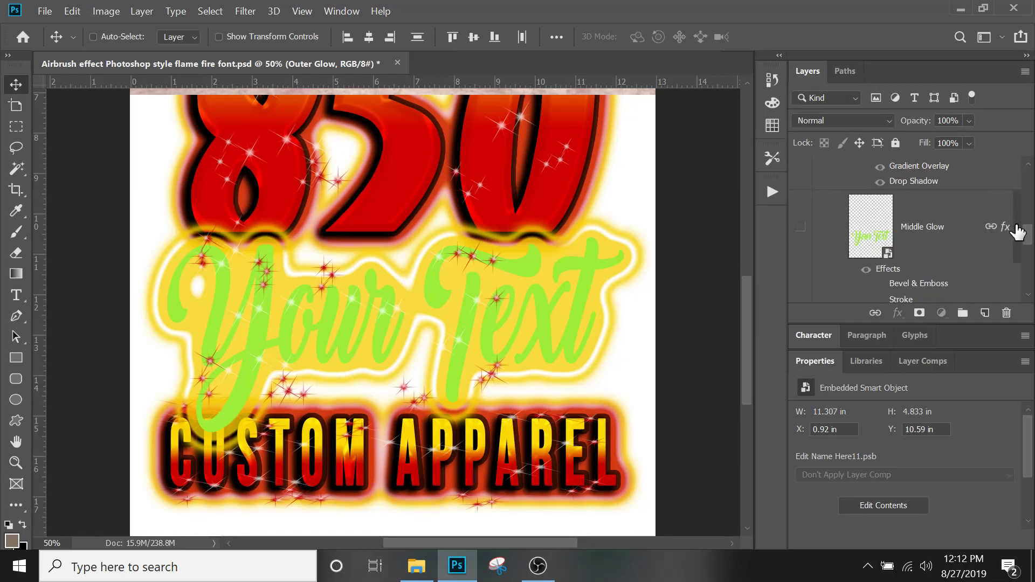
pyautogui.click(1017, 230)
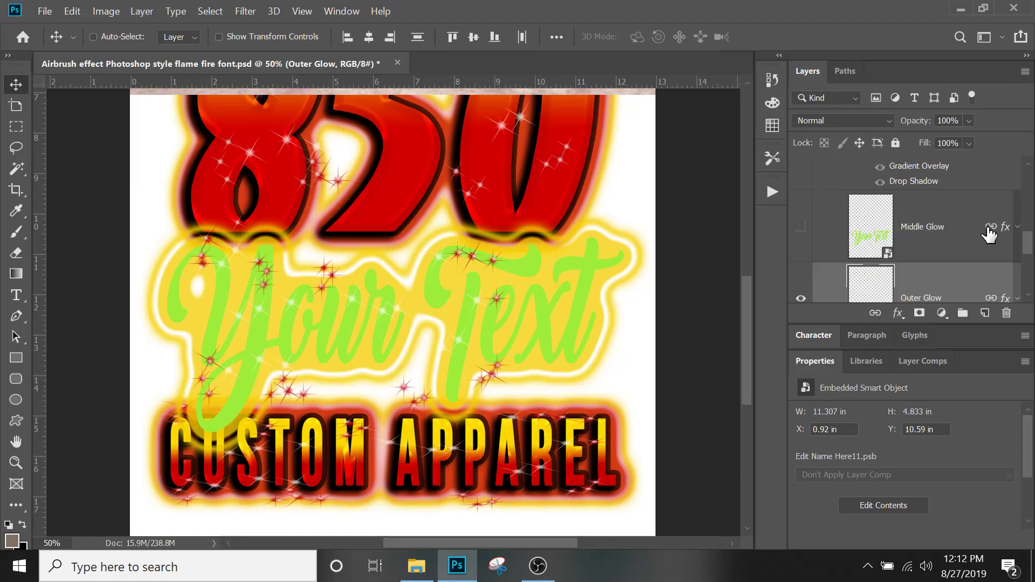
pyautogui.click(1018, 231)
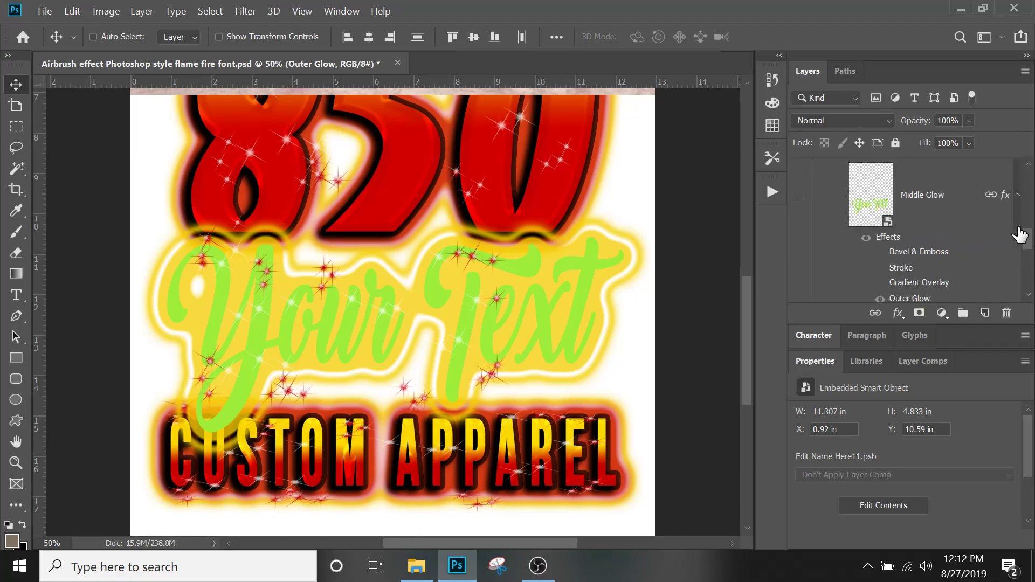
pyautogui.click(1017, 198)
pyautogui.scroll(2, 926, 192)
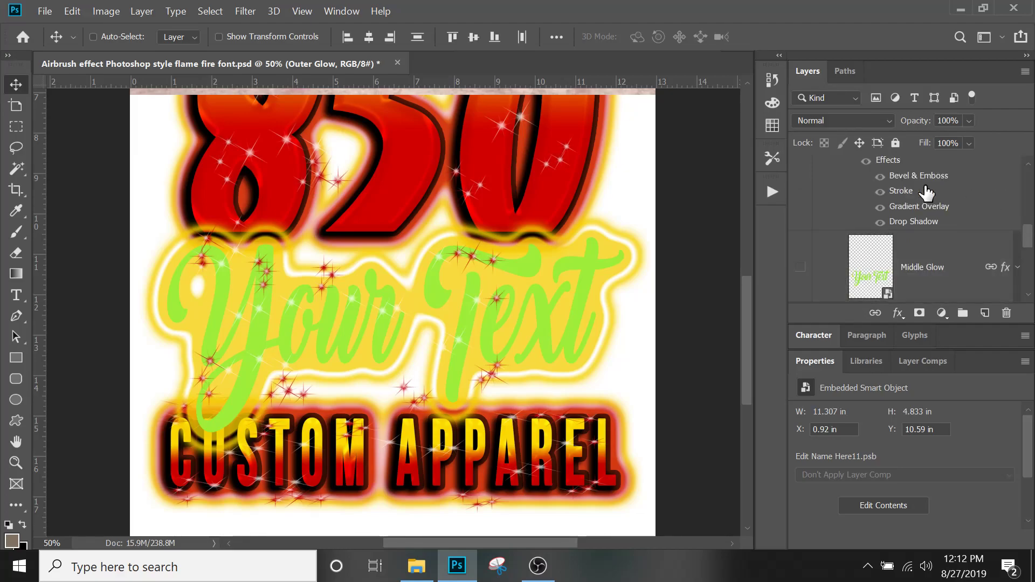
pyautogui.scroll(2, 927, 192)
pyautogui.click(1018, 194)
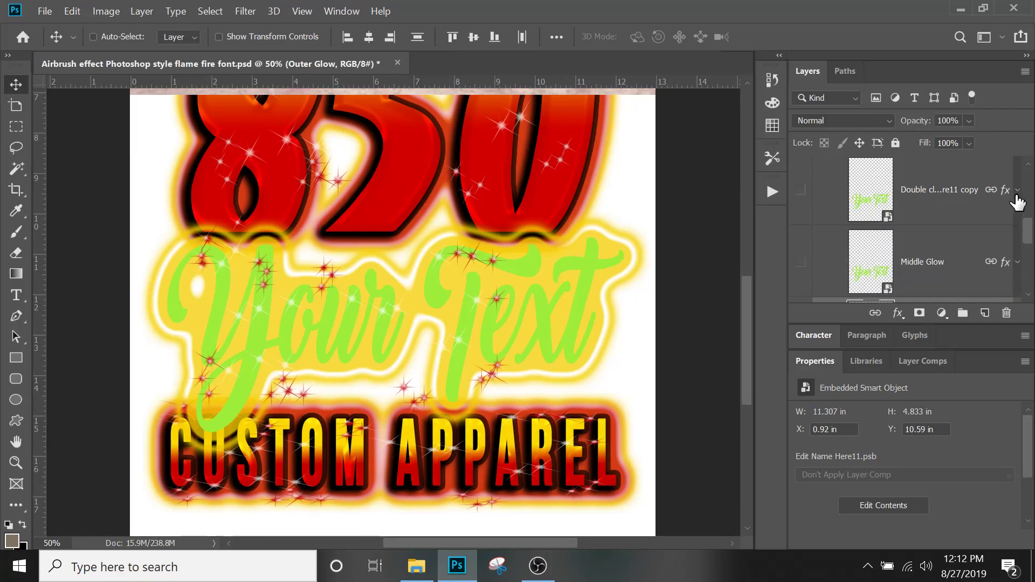
# - Select the layer above Middle Glow, collapse the color starburst effects, and collapse the InnateLab group
pyautogui.click(968, 217)
pyautogui.scroll(3, 969, 217)
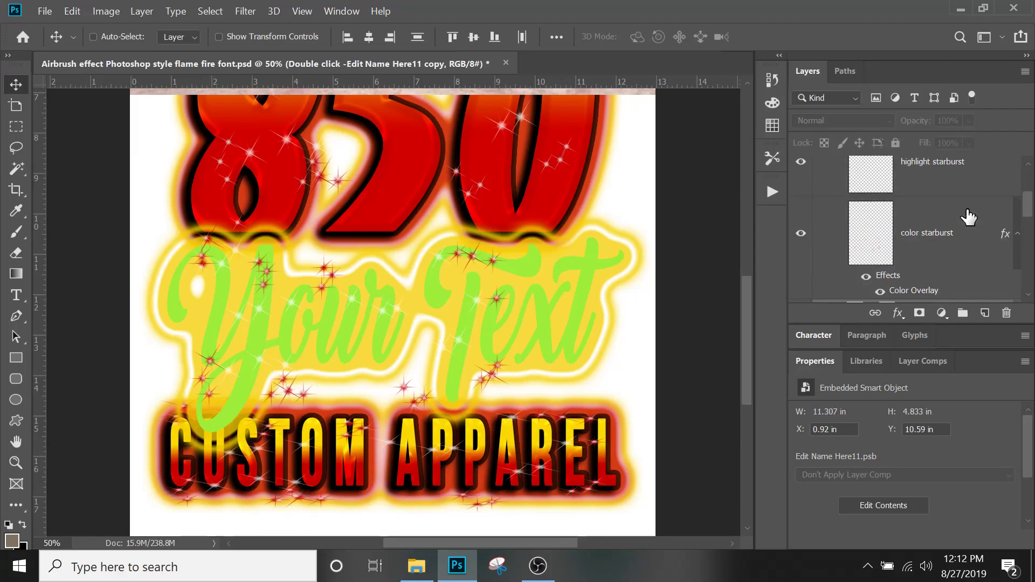
pyautogui.scroll(-1, 969, 217)
pyautogui.scroll(1, 969, 216)
pyautogui.click(1016, 233)
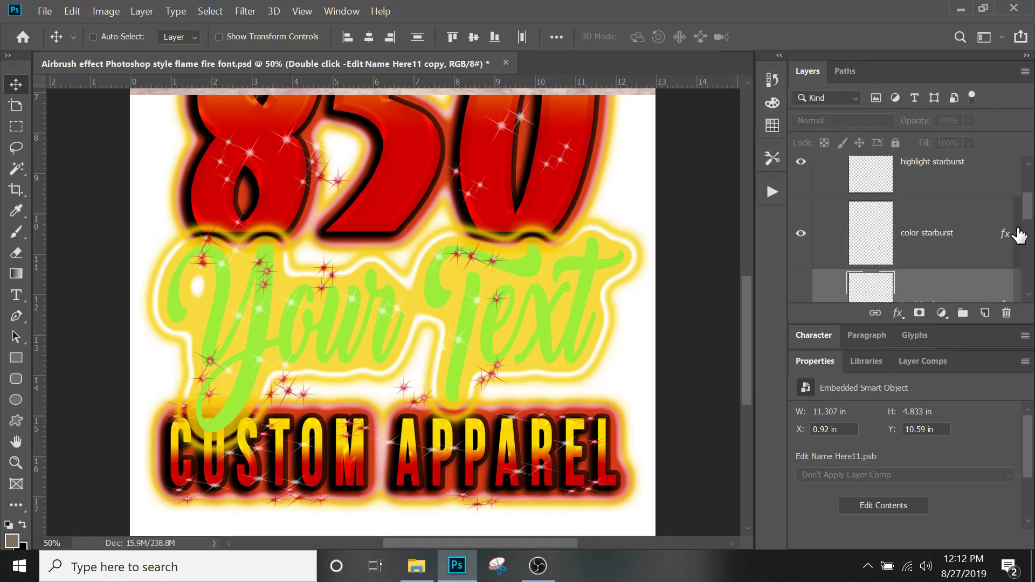
pyautogui.scroll(1, 949, 232)
pyautogui.scroll(-2, 917, 259)
pyautogui.scroll(-1, 909, 269)
pyautogui.scroll(-1, 881, 238)
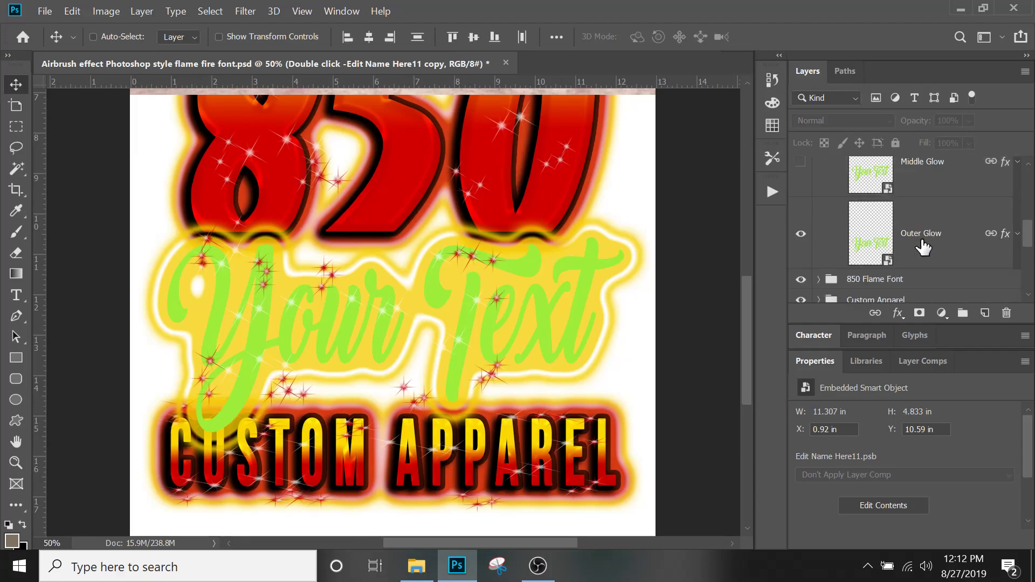
pyautogui.scroll(3, 922, 247)
pyautogui.scroll(1, 924, 247)
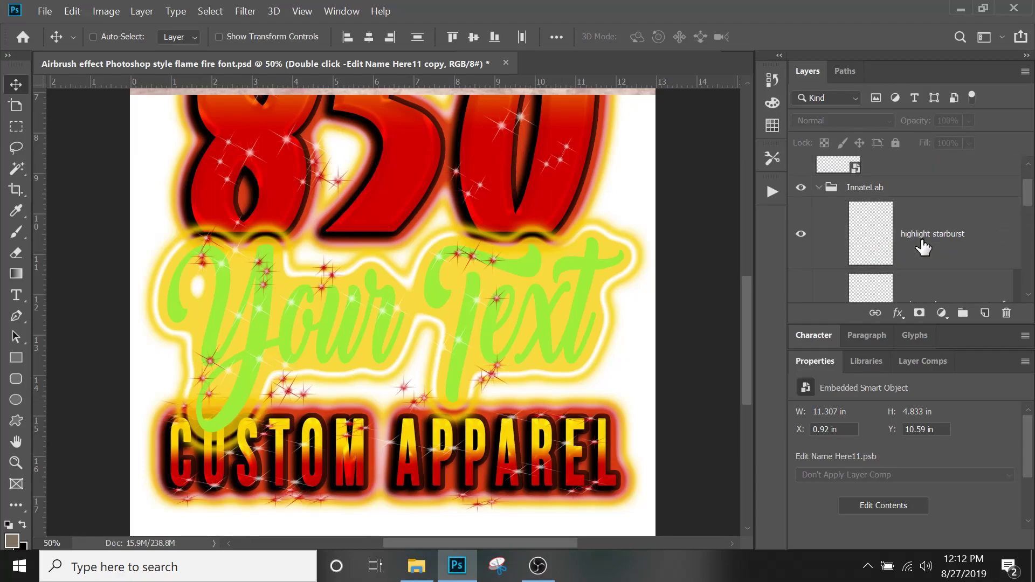
pyautogui.click(819, 188)
# - Hide the 850 Flame Font and Custom Apparel groups, expand InnateLab, and select the starburst layers
pyautogui.click(801, 209)
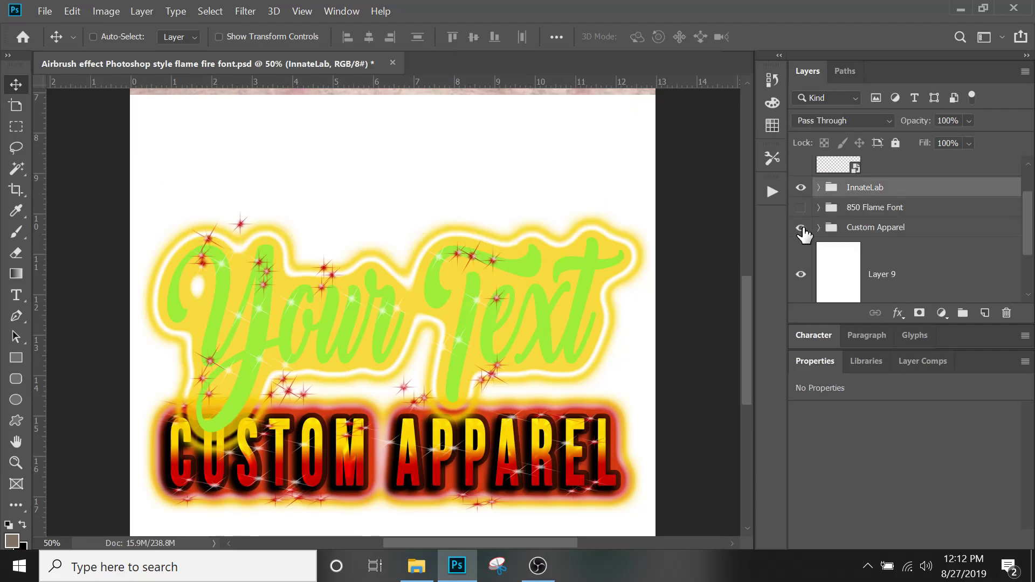
pyautogui.click(801, 227)
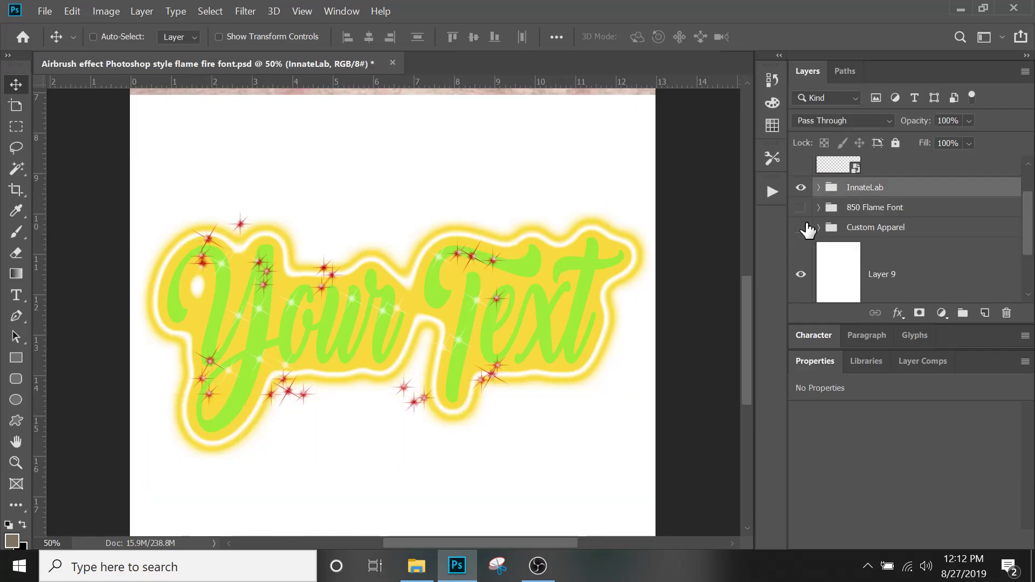
pyautogui.click(820, 187)
pyautogui.click(951, 238)
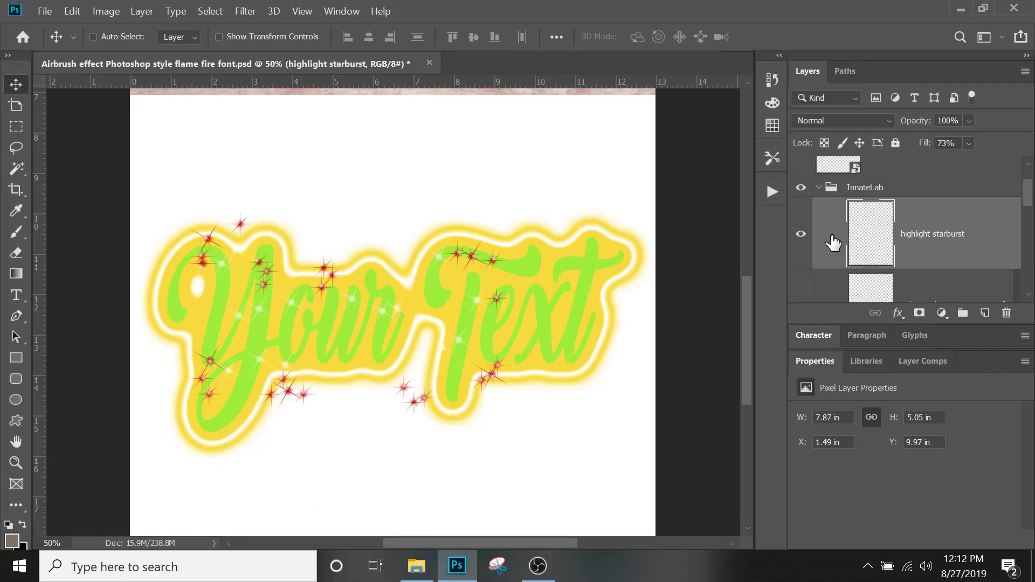
pyautogui.scroll(-1, 833, 243)
pyautogui.scroll(1, 833, 243)
pyautogui.scroll(-1, 988, 235)
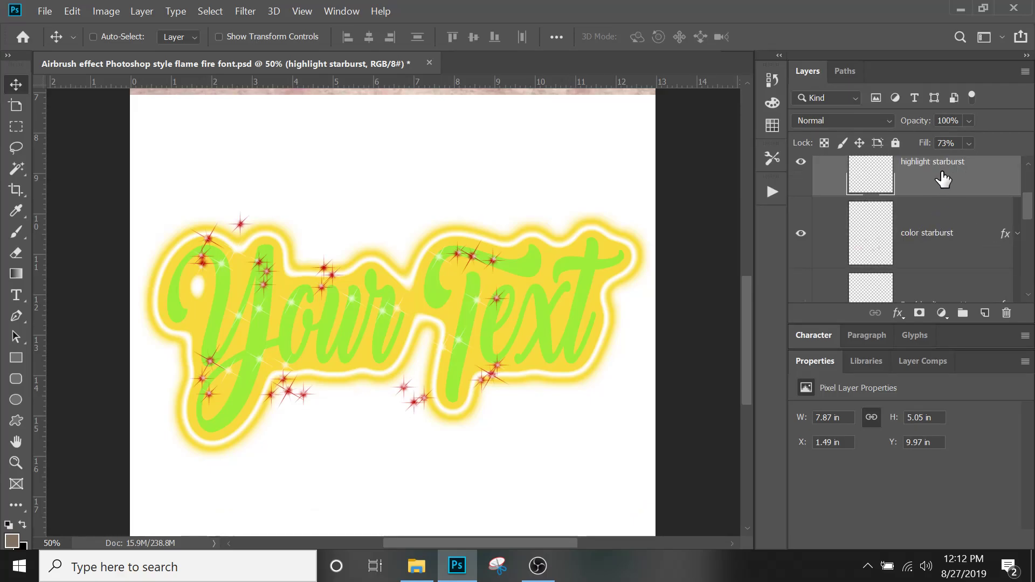
pyautogui.click(935, 238)
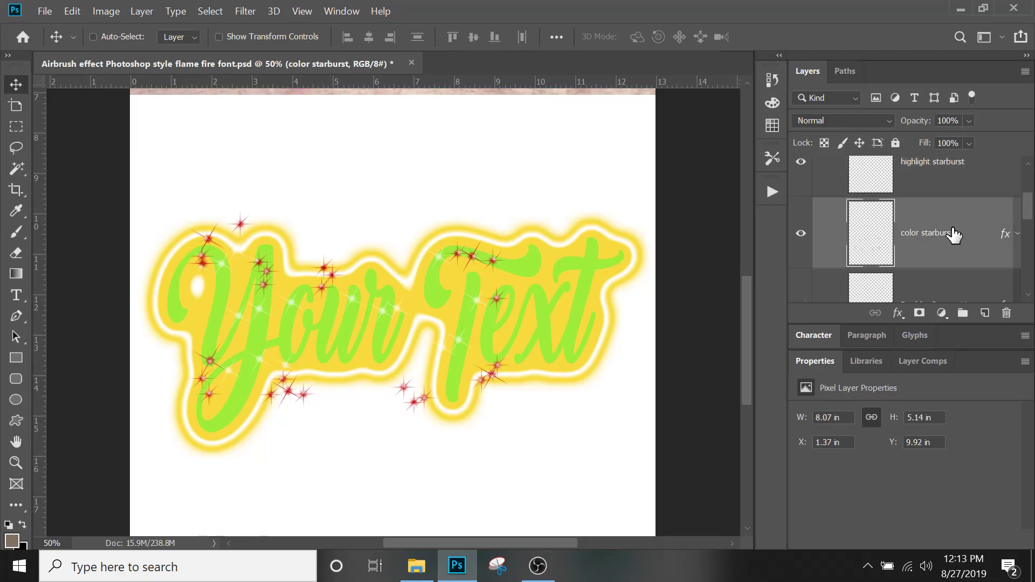
# - Move the highlight sparkles alone and undo, then select both starburst layers and move them together
pyautogui.click(937, 196)
pyautogui.click(935, 248)
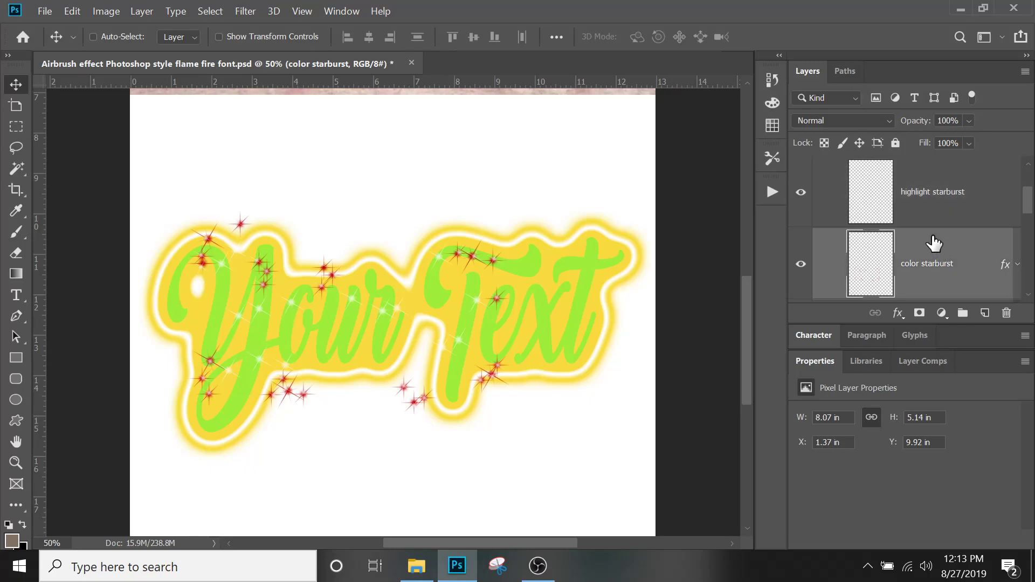
pyautogui.click(931, 212)
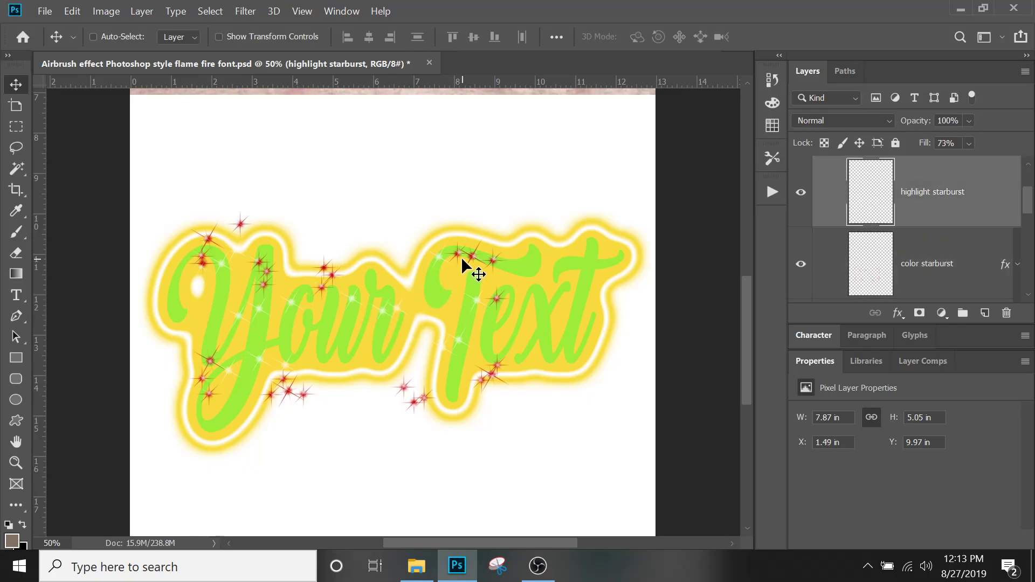
pyautogui.moveTo(461, 256); pyautogui.dragTo(440, 257)
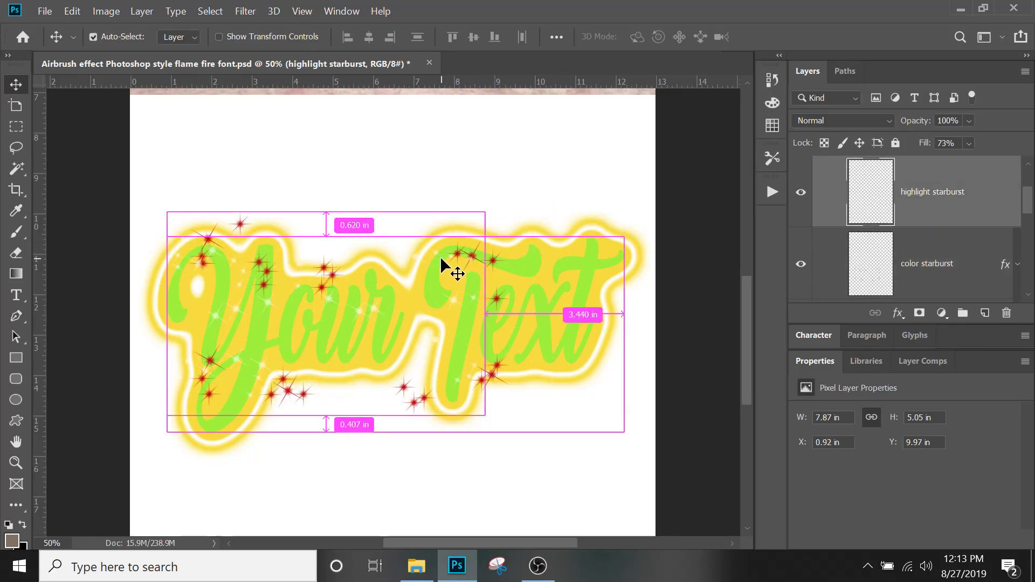
pyautogui.hotkey('ctrl', 'z')
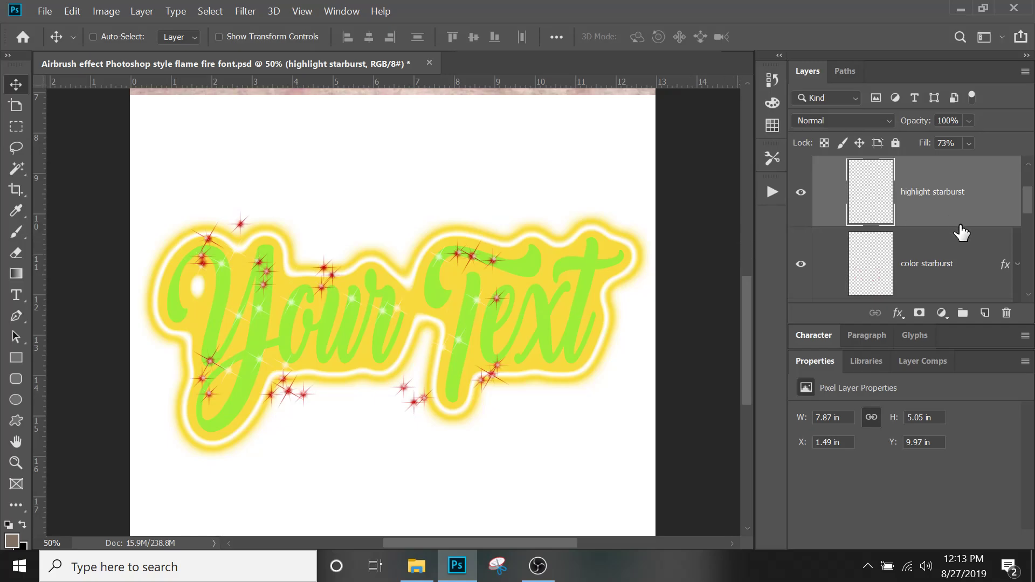
pyautogui.keyDown('shift'); pyautogui.click(949, 264); pyautogui.keyUp('shift')
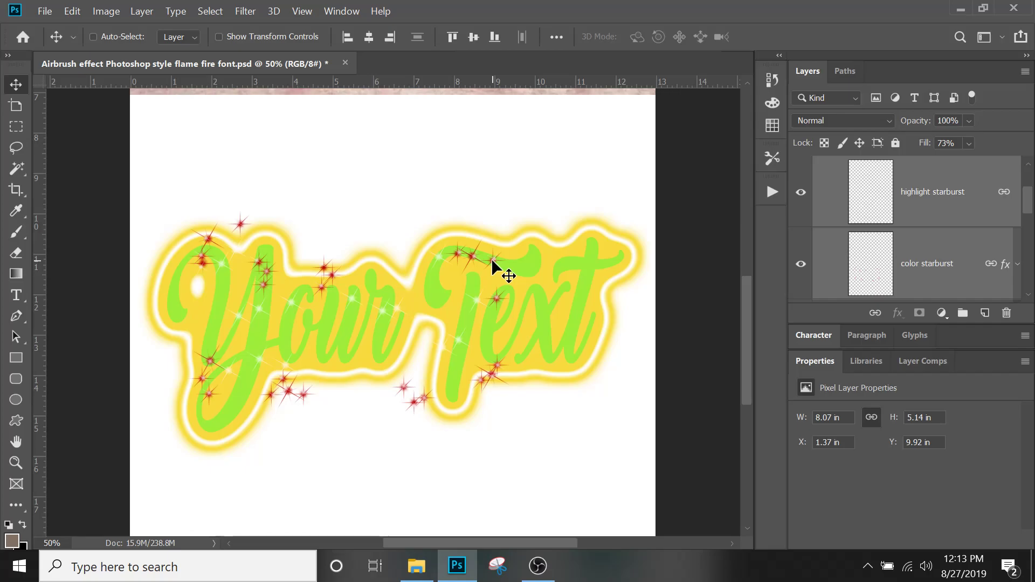
pyautogui.moveTo(506, 273); pyautogui.dragTo(474, 270)
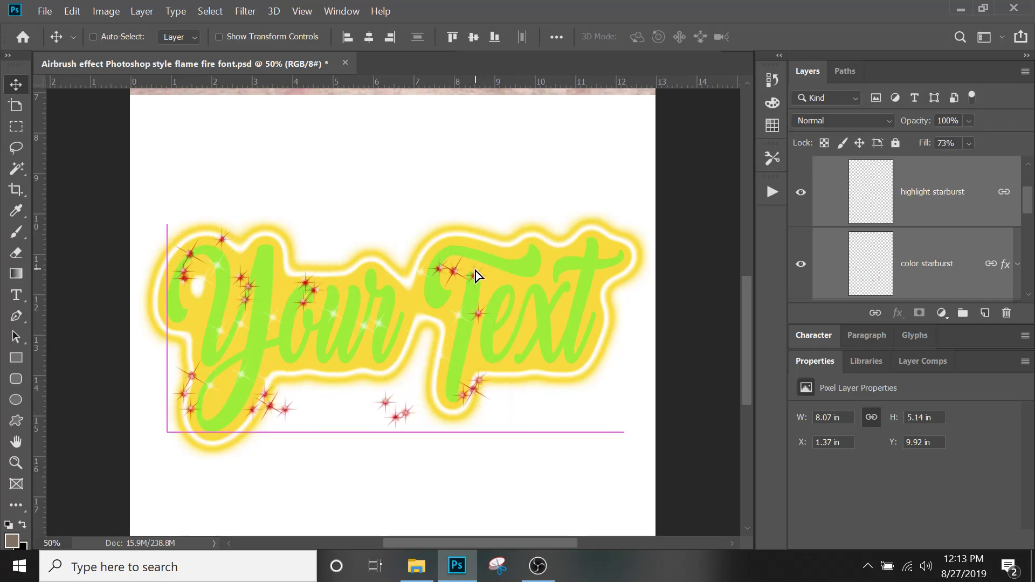
# - Free-transform the linked starburst sparkles to 11.37 × 5.77 in, stretching them right, upward and to the top right
pyautogui.press('ctrl')
pyautogui.hotkey('ctrl', 't')
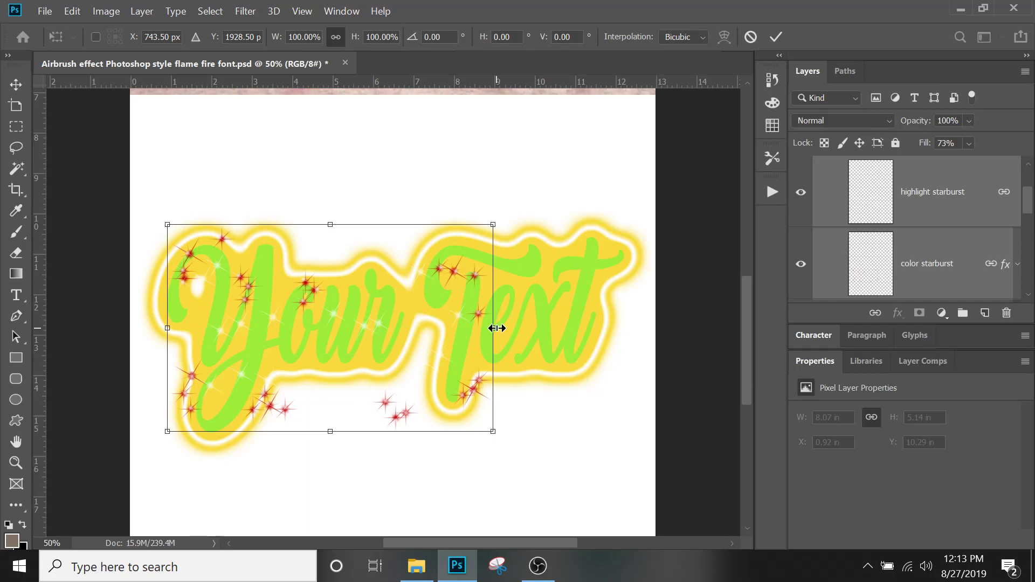
pyautogui.moveTo(496, 328); pyautogui.dragTo(625, 325)
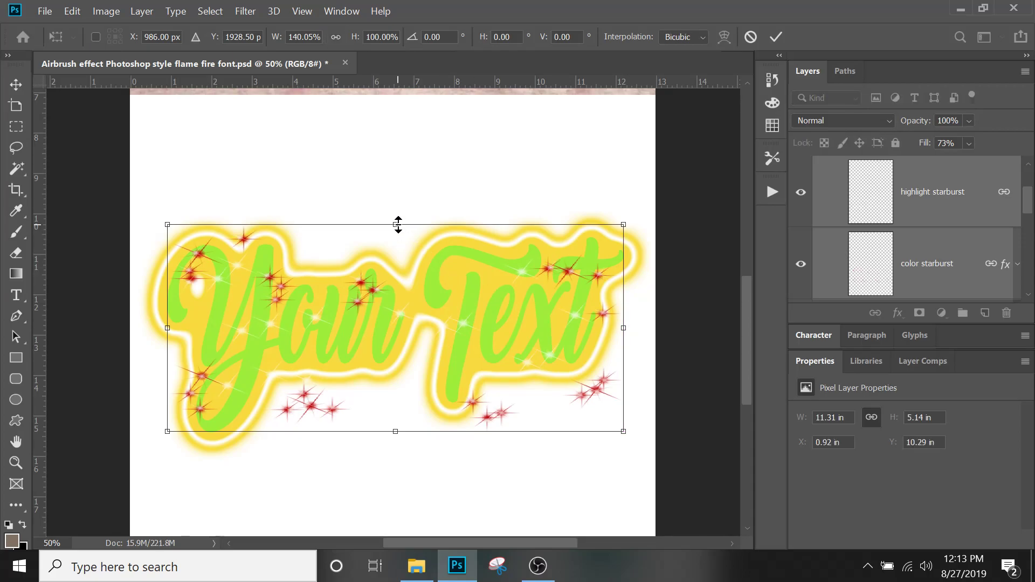
pyautogui.moveTo(397, 224); pyautogui.dragTo(400, 213)
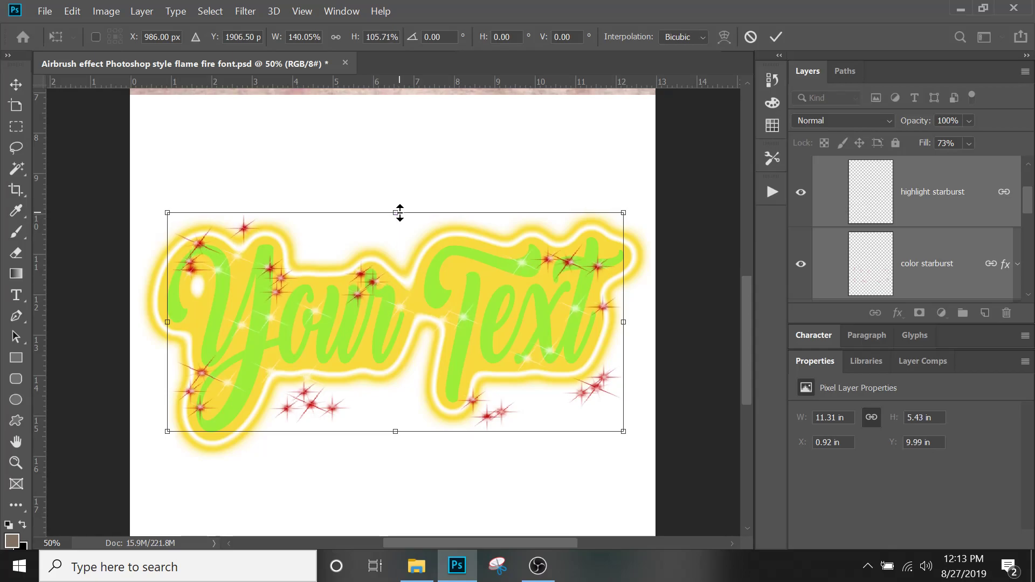
pyautogui.moveTo(429, 324); pyautogui.dragTo(426, 319)
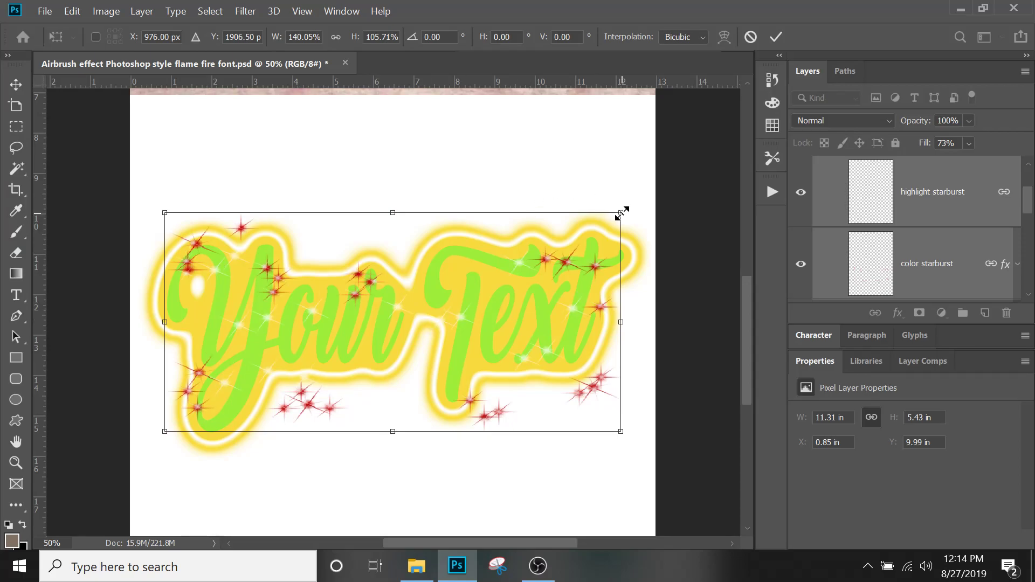
pyautogui.moveTo(622, 213)
pyautogui.mouseDown()
pyautogui.moveTo(622, 191)
pyautogui.moveTo(622, 199)
pyautogui.mouseUp()
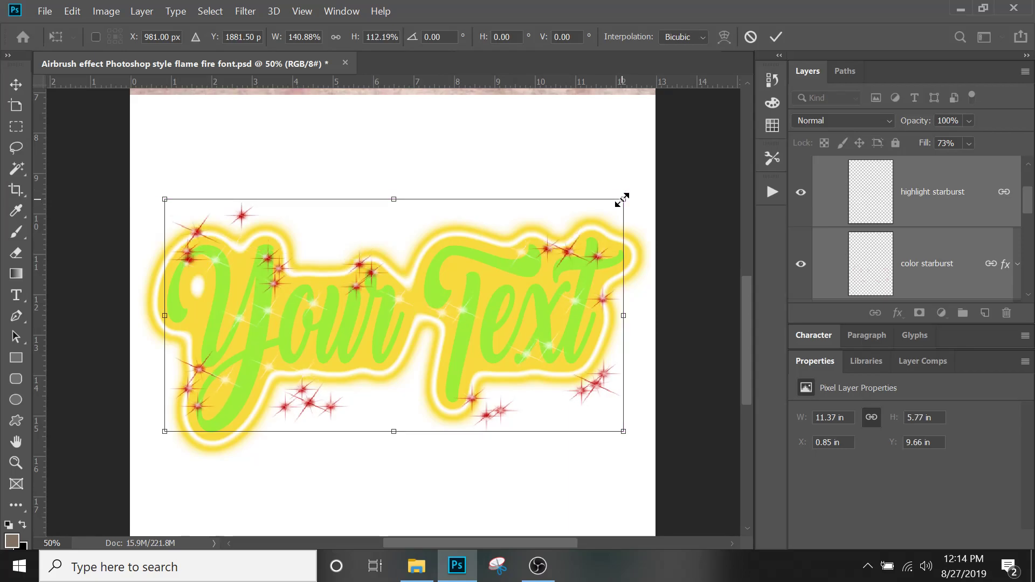
pyautogui.press('Return')
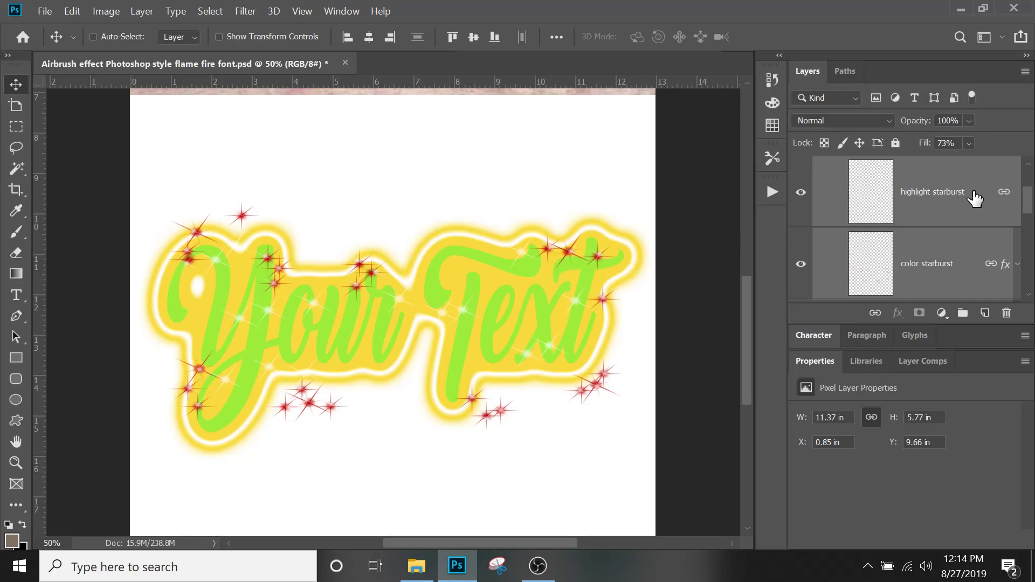
# - Hide and then re-show the highlight starburst sparkles to compare the lettering
pyautogui.scroll(2, 978, 205)
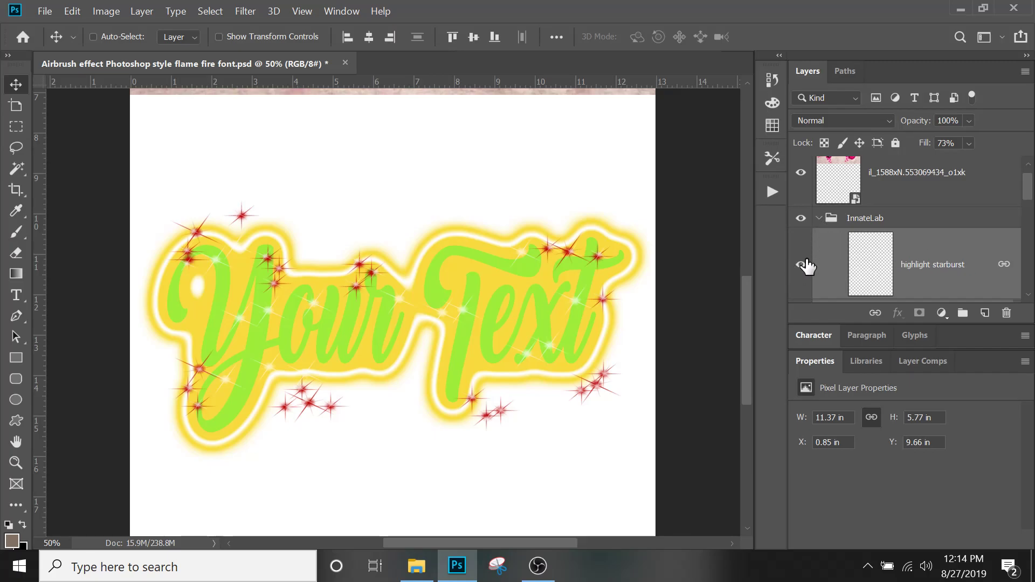
pyautogui.scroll(-1, 806, 248)
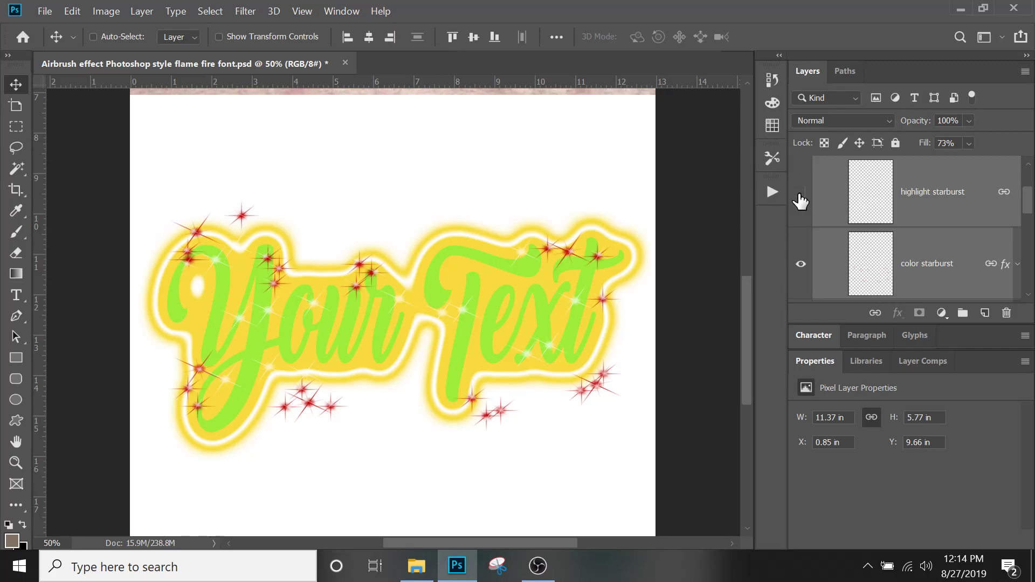
pyautogui.click(802, 193)
pyautogui.click(802, 264)
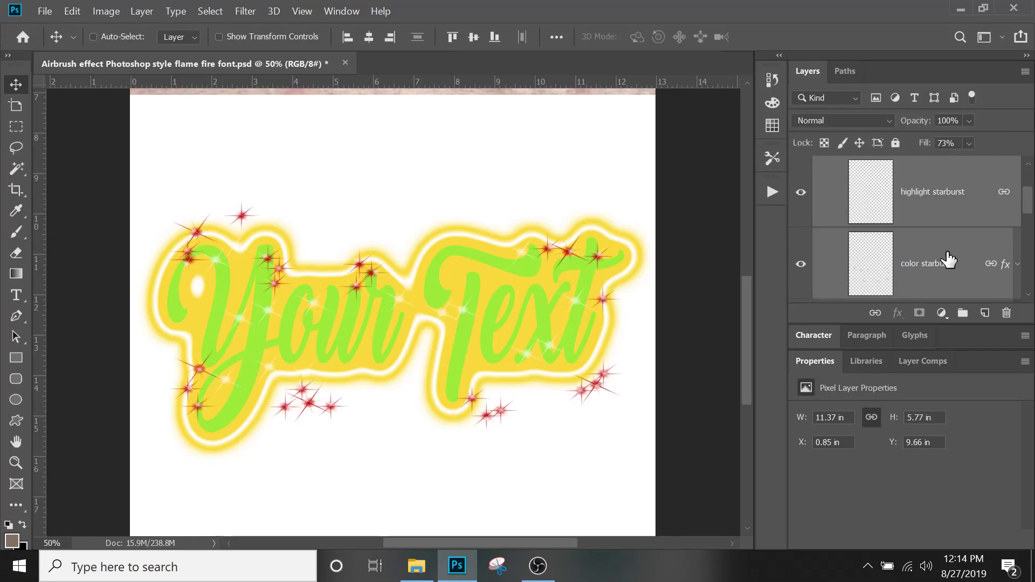
pyautogui.scroll(-1, 945, 261)
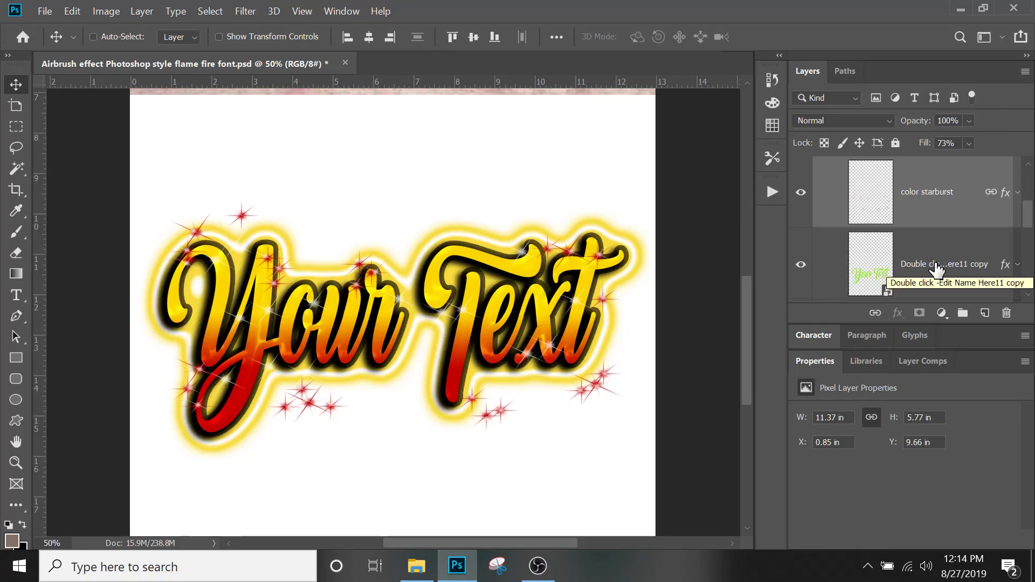
# - Rename the flame lettering layer 'Gradient Top Image' and open its Edit Name Here11.psb contents
pyautogui.doubleClick(917, 264)
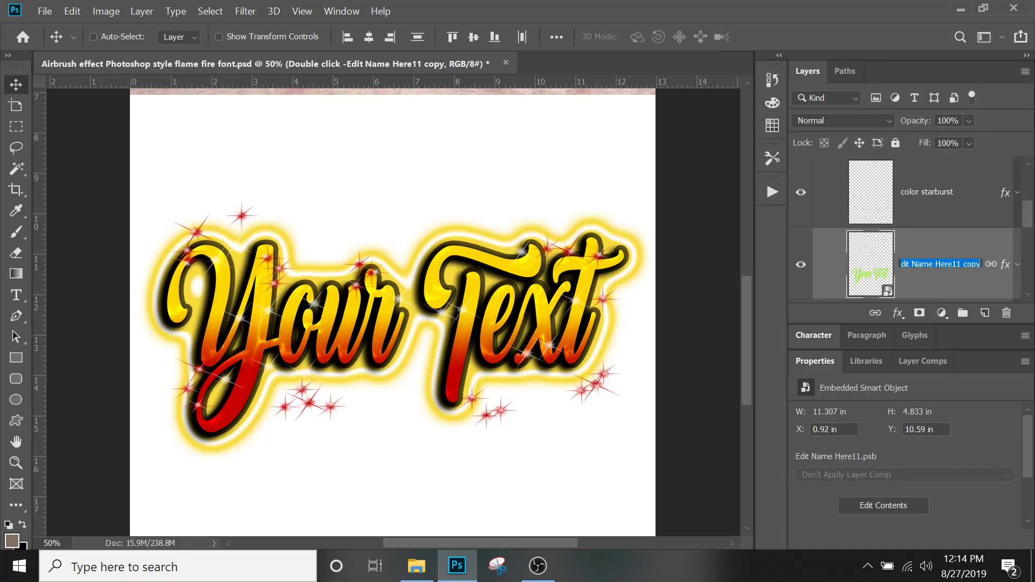
pyautogui.write('Gradient Top Image')
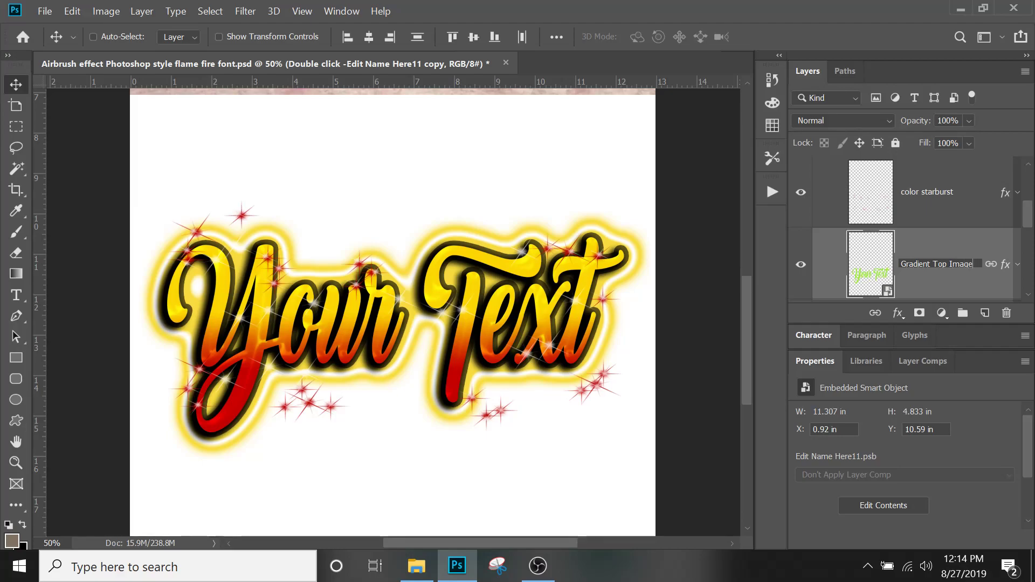
pyautogui.press('Return')
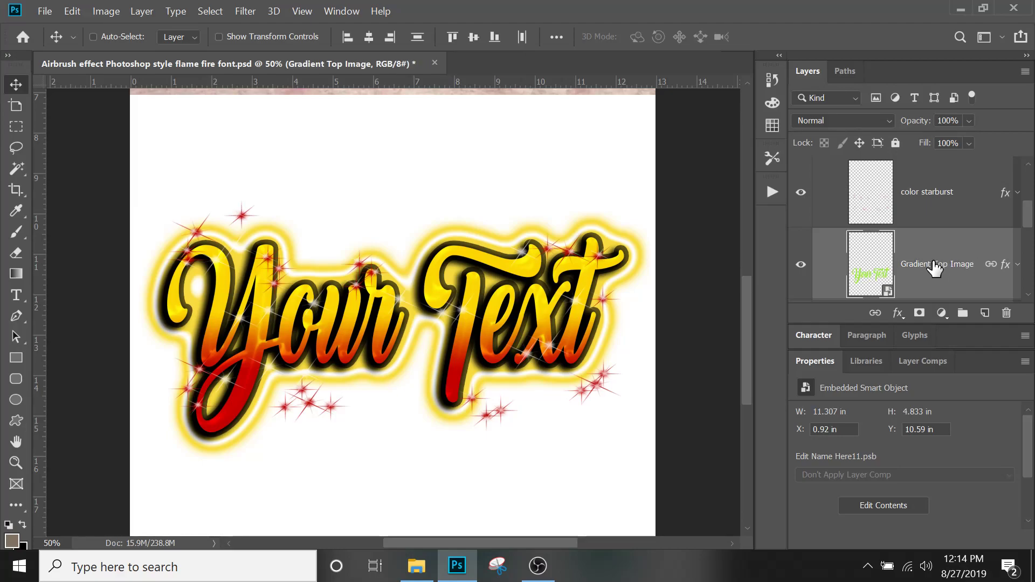
pyautogui.doubleClick(881, 279)
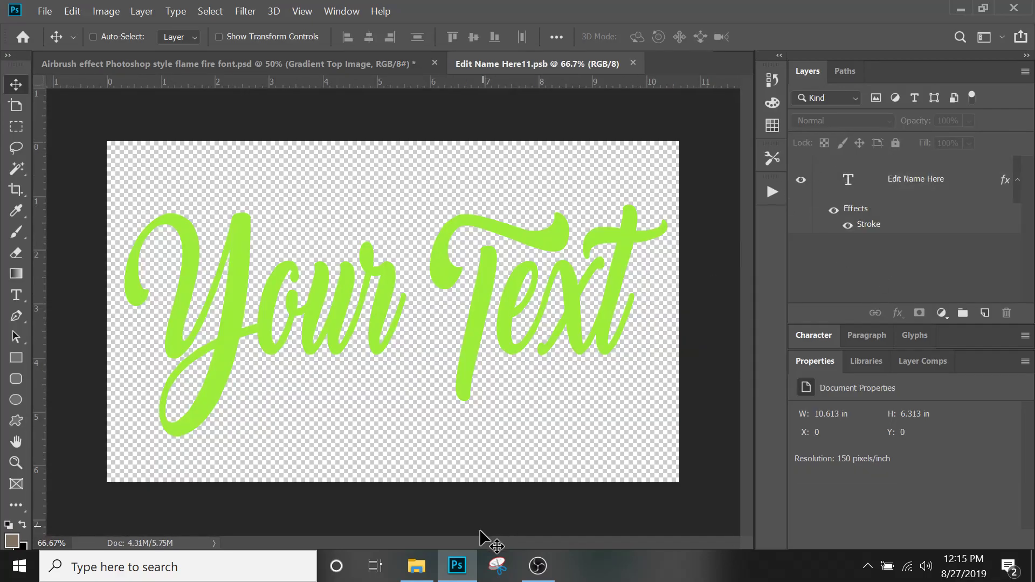
# - Drag greezy.png from the temp n8 innatelab folder in File Explorer into Photoshop
pyautogui.click(420, 572)
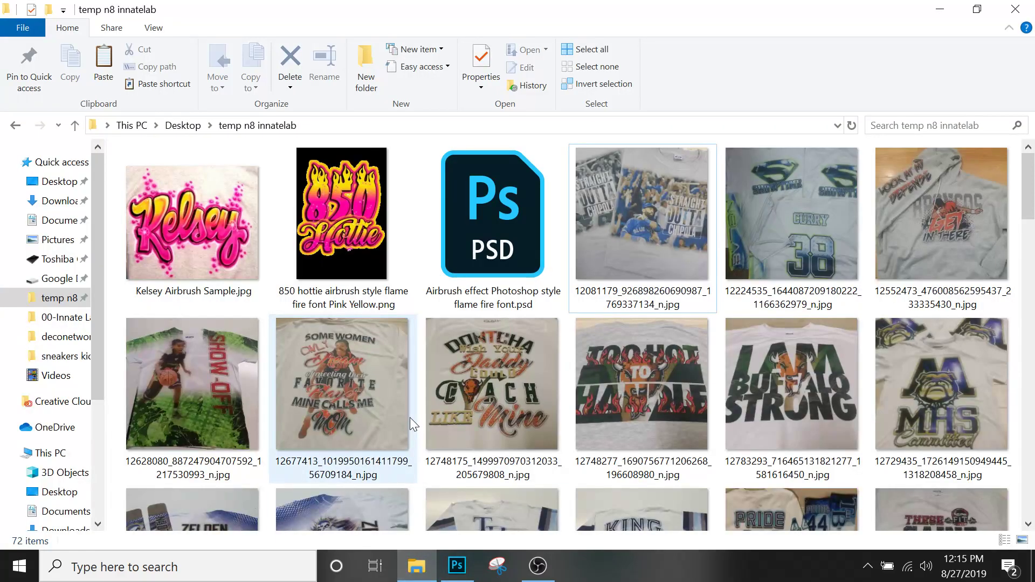
pyautogui.scroll(-10, 410, 425)
pyautogui.scroll(-8, 411, 423)
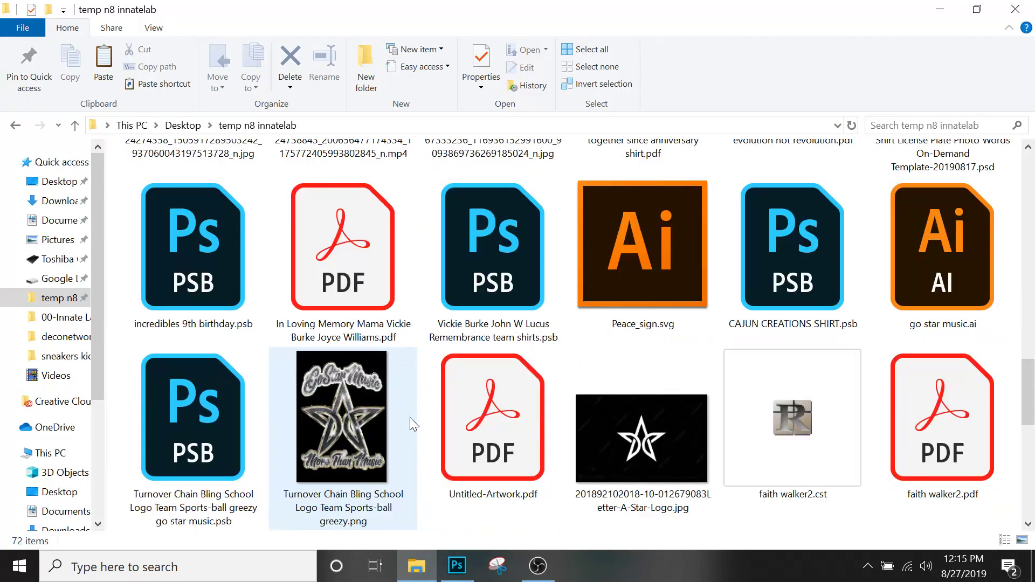
pyautogui.scroll(-3, 410, 417)
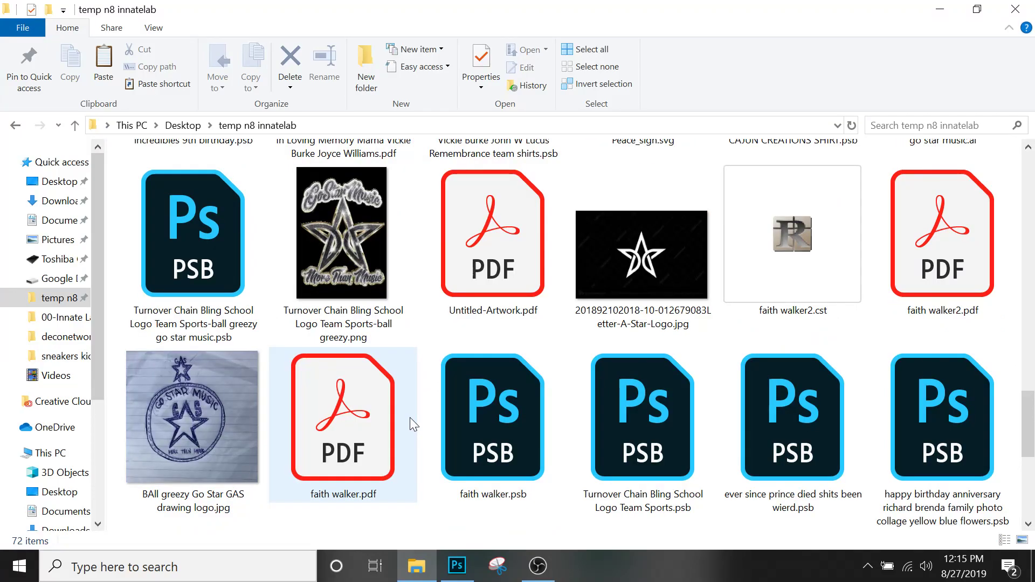
pyautogui.moveTo(339, 231); pyautogui.dragTo(377, 308)
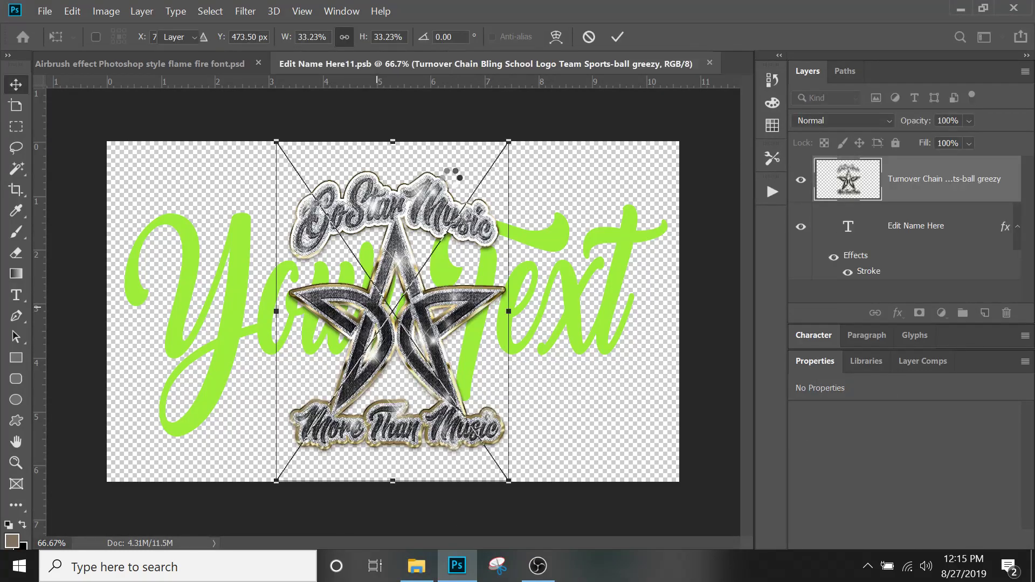
# - Place the logo, hide the green Your Text layer, then save and close Edit Name Here11.psb
pyautogui.press('Return')
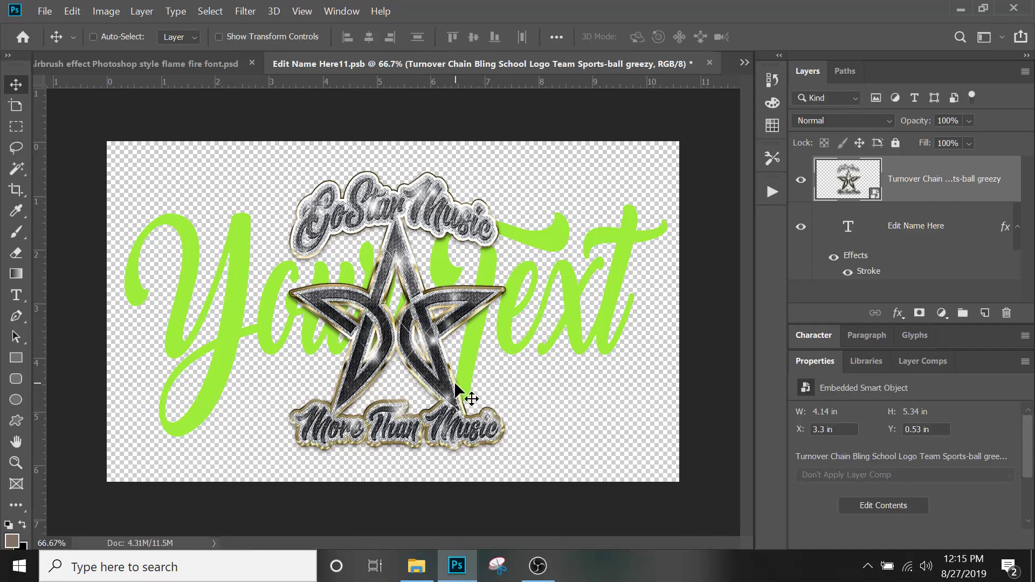
pyautogui.click(801, 229)
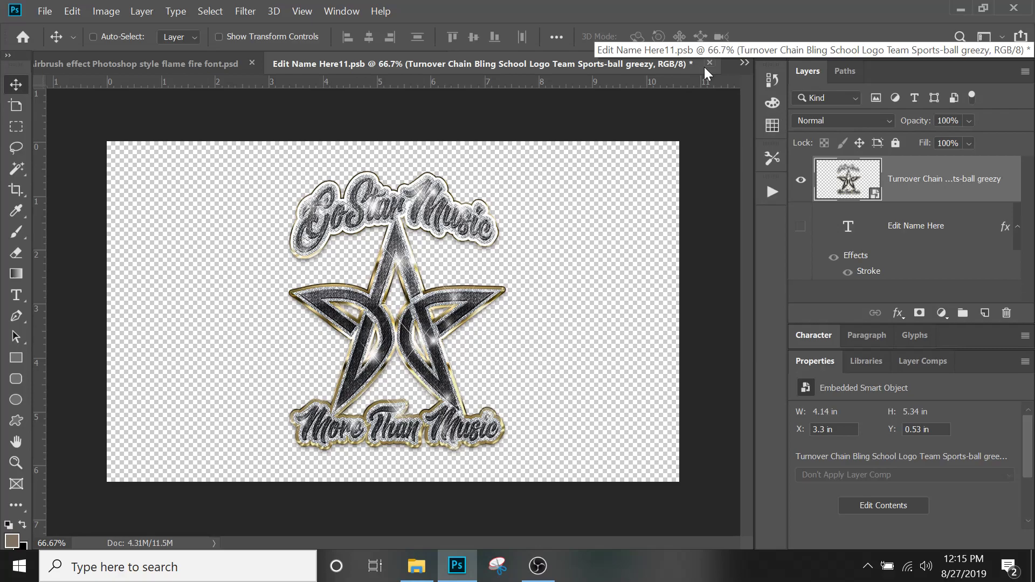
pyautogui.click(801, 227)
pyautogui.click(803, 228)
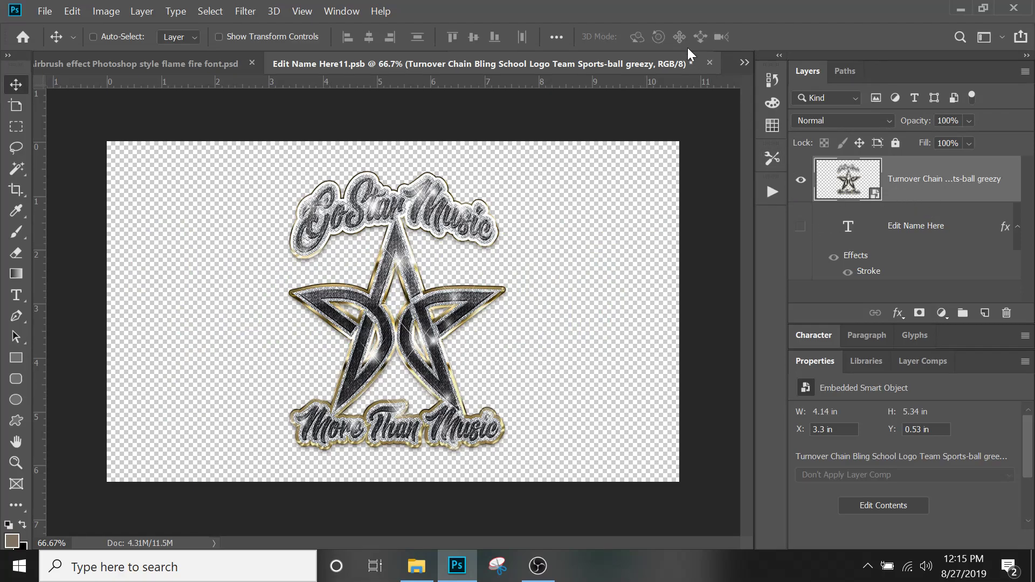
pyautogui.click(709, 64)
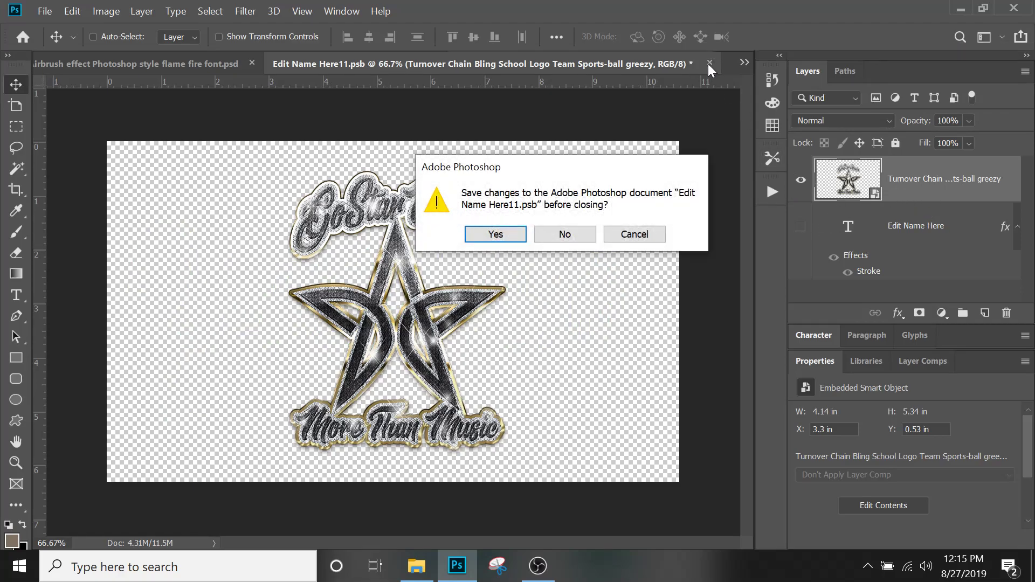
pyautogui.click(512, 234)
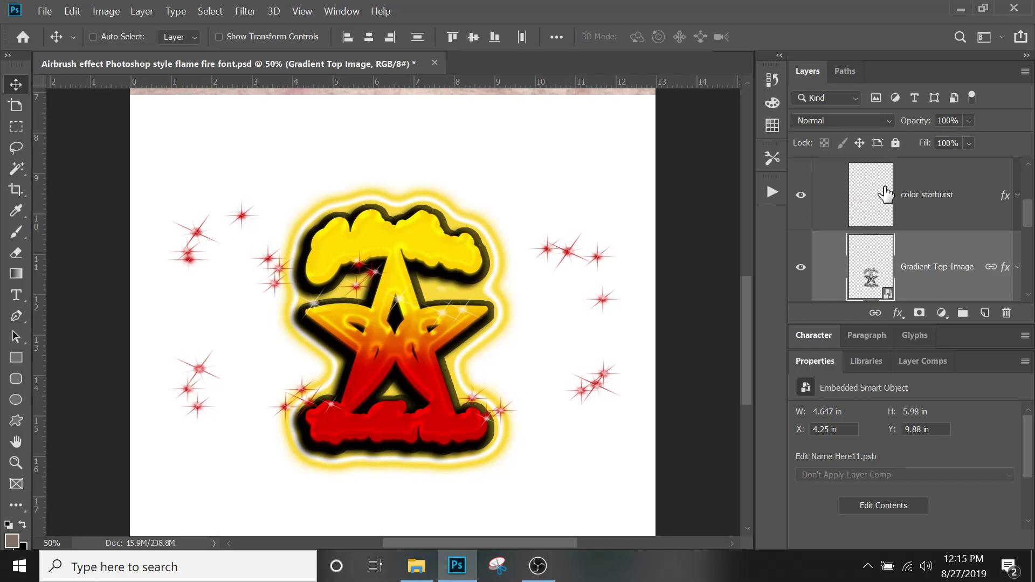
# - Compare the Gradient Top Image layer on and off, then turn off its flame Gradient Overlay
pyautogui.scroll(-1, 817, 269)
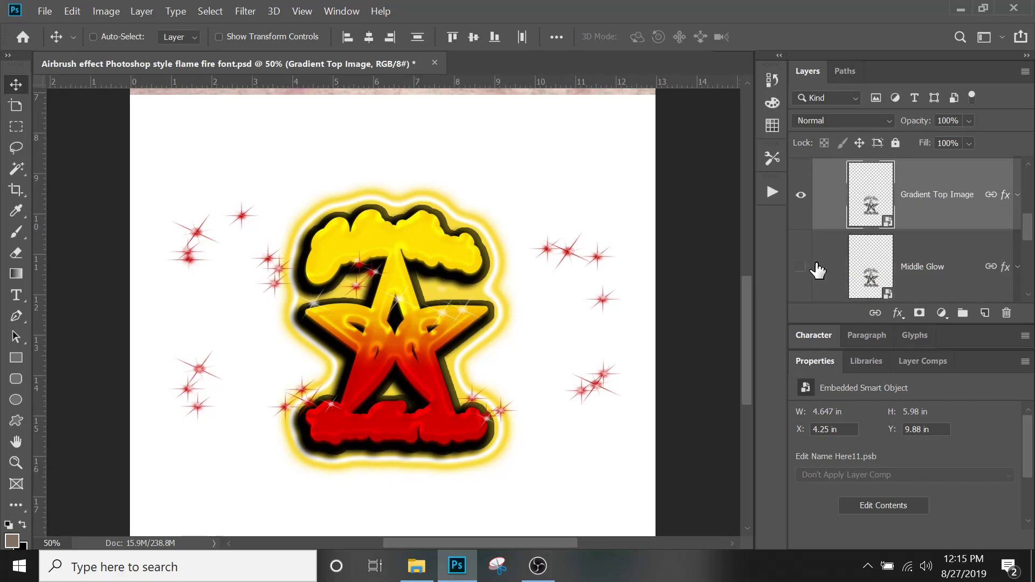
pyautogui.click(802, 205)
pyautogui.click(802, 204)
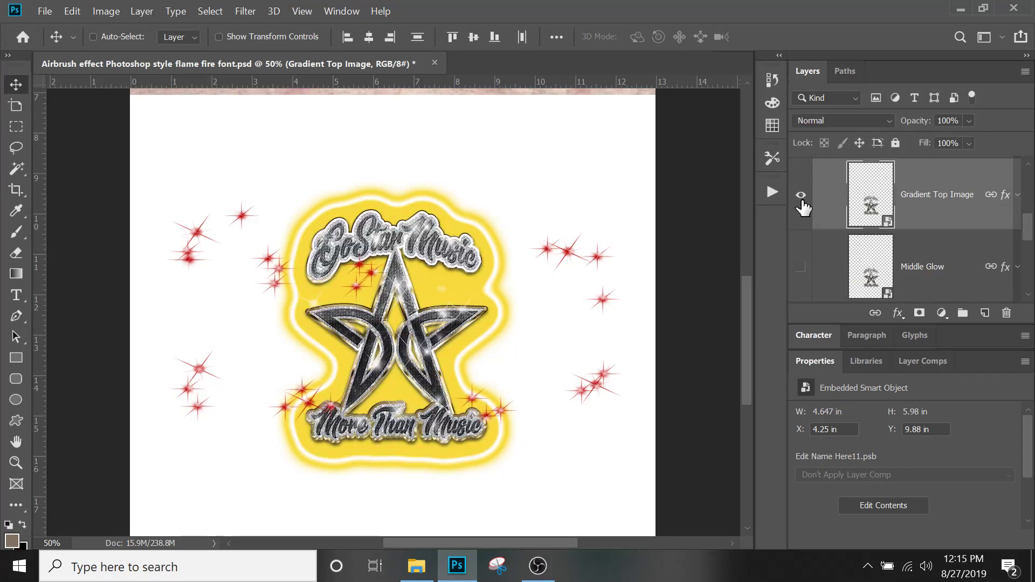
pyautogui.click(803, 206)
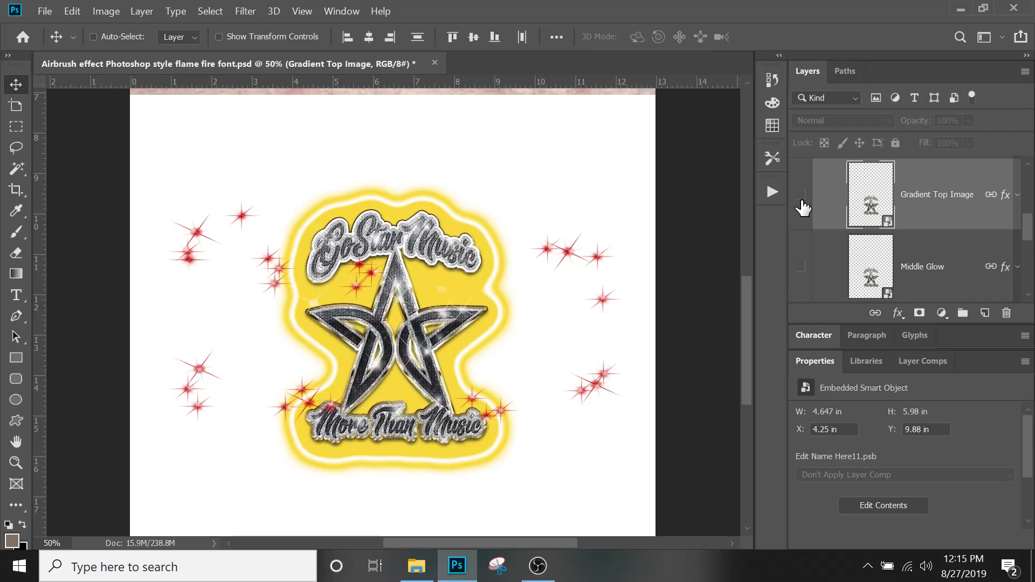
pyautogui.click(802, 205)
pyautogui.click(1018, 195)
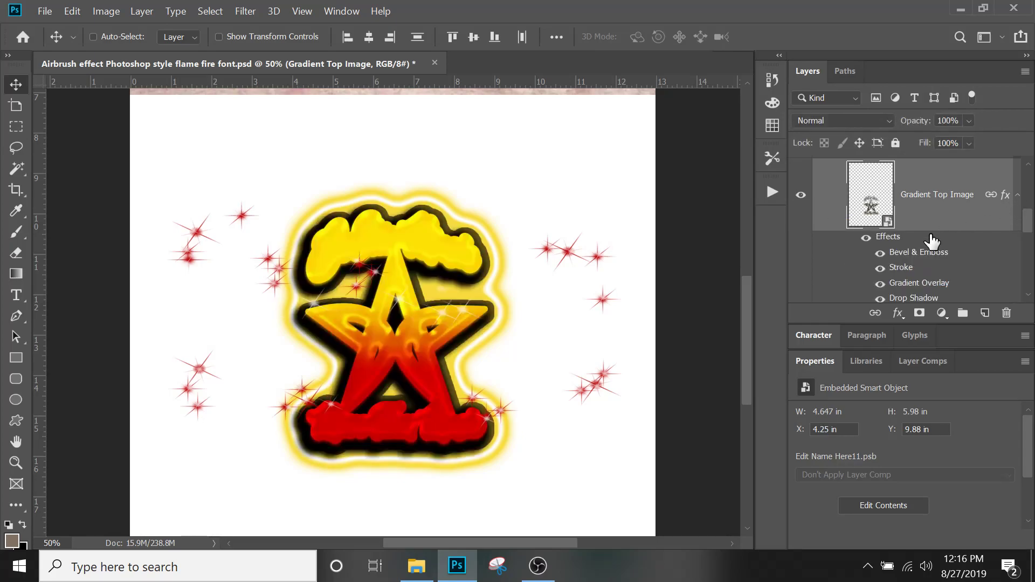
pyautogui.scroll(-2, 917, 242)
pyautogui.click(880, 212)
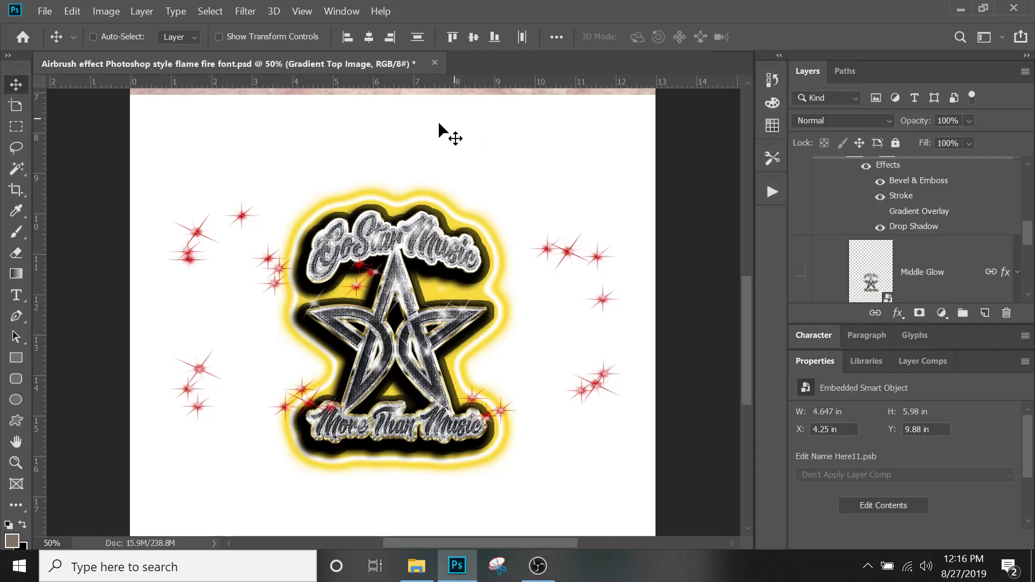
# - Turn on the Middle Glow layer for a red-orange glow around the logo
pyautogui.scroll(2, 950, 249)
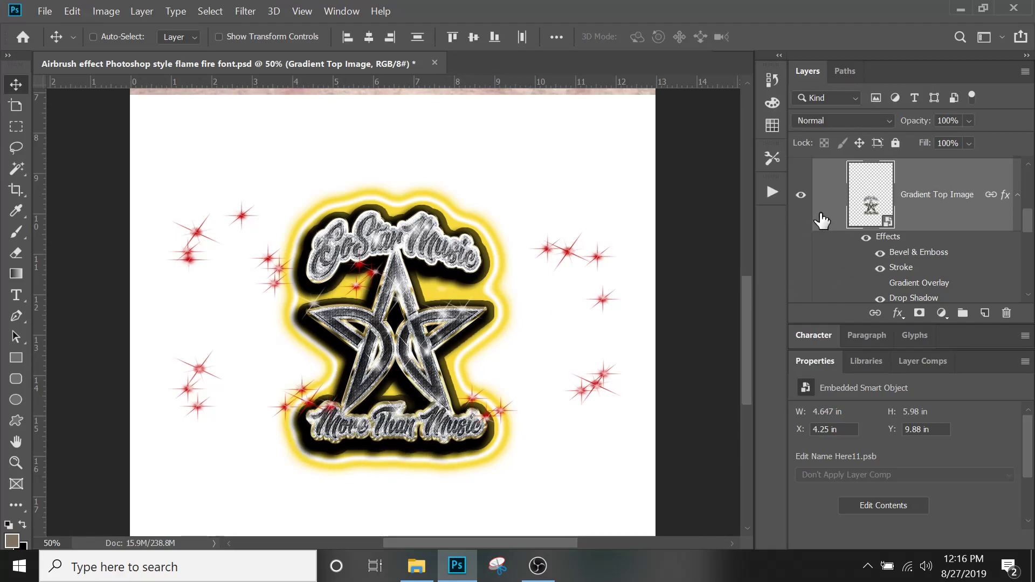
pyautogui.scroll(-2, 970, 231)
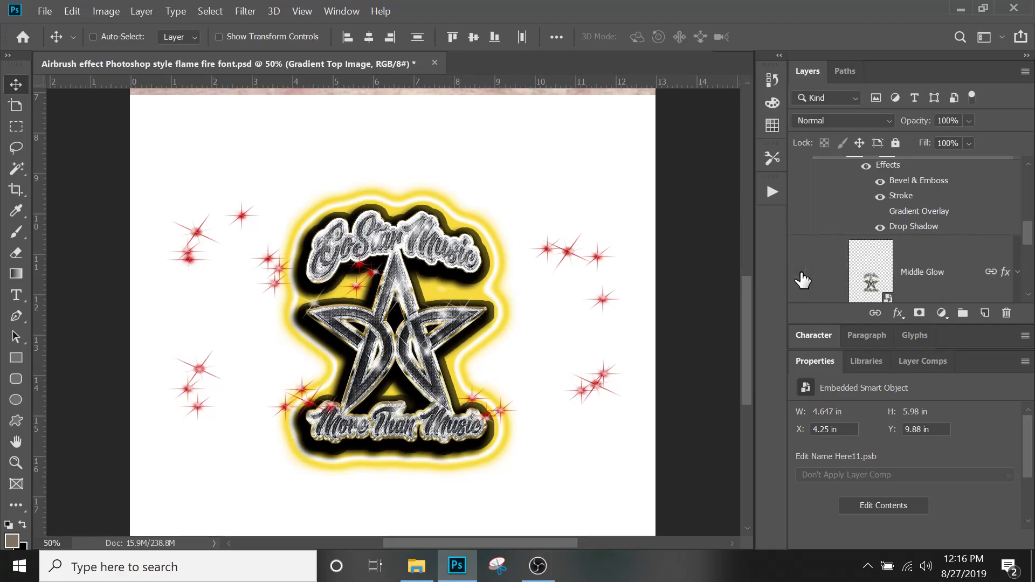
pyautogui.click(801, 273)
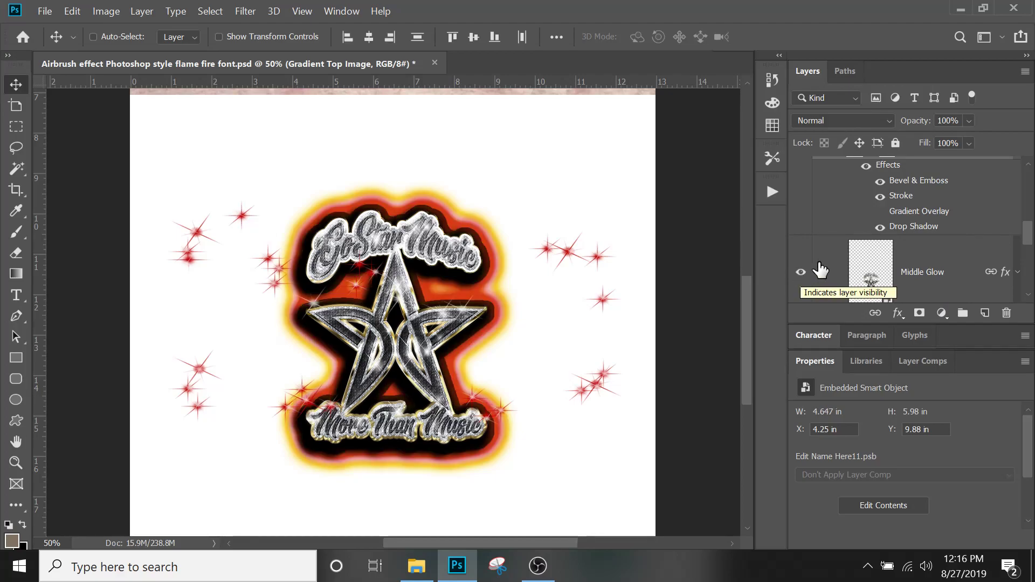
pyautogui.scroll(-1, 801, 277)
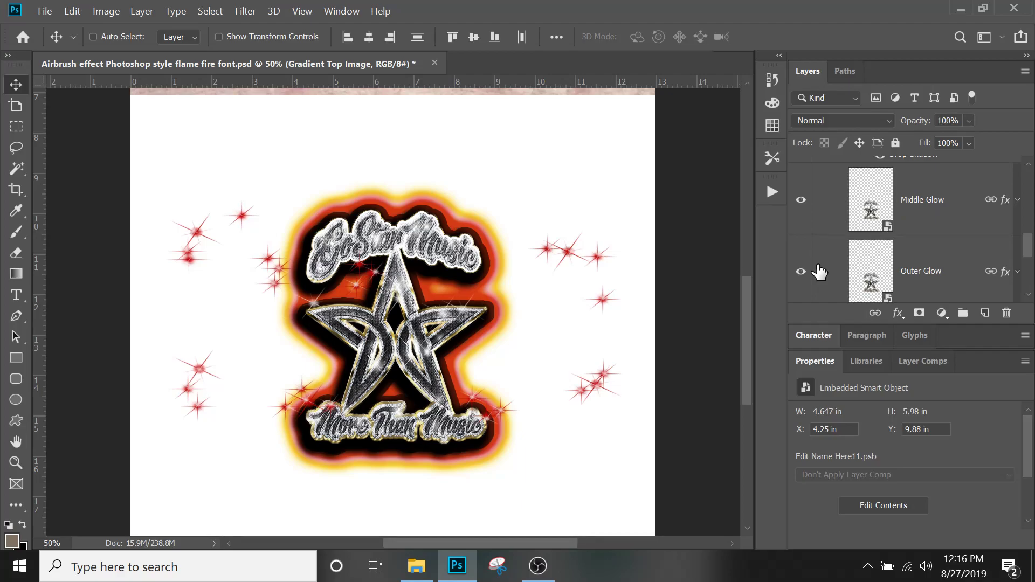
pyautogui.scroll(3, 844, 213)
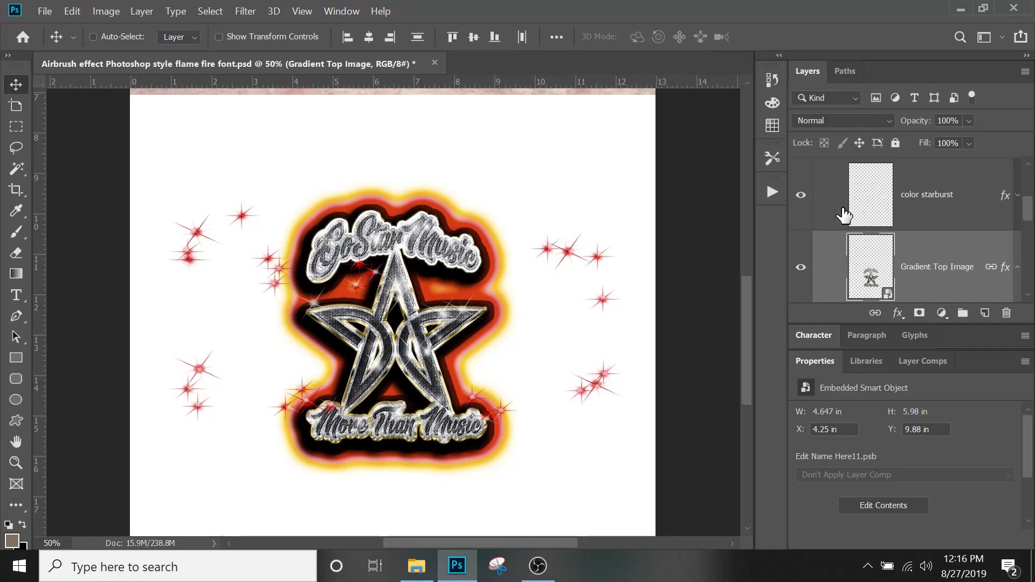
pyautogui.scroll(-1, 857, 221)
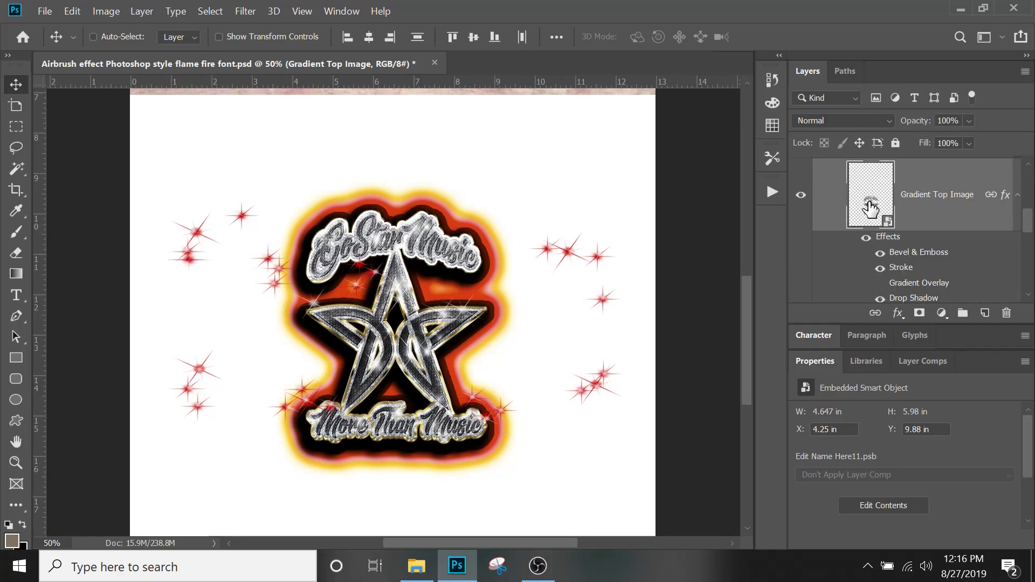
# - In Edit Name Here11.psb, delete the GoStar logo layer, show the Edit Name Here text, and save
pyautogui.doubleClick(870, 208)
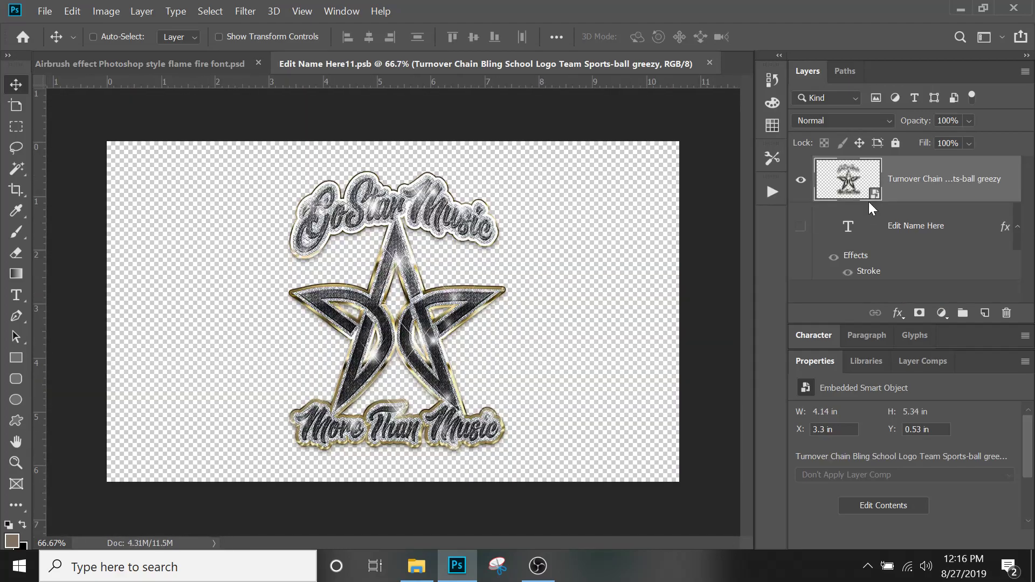
pyautogui.click(1007, 315)
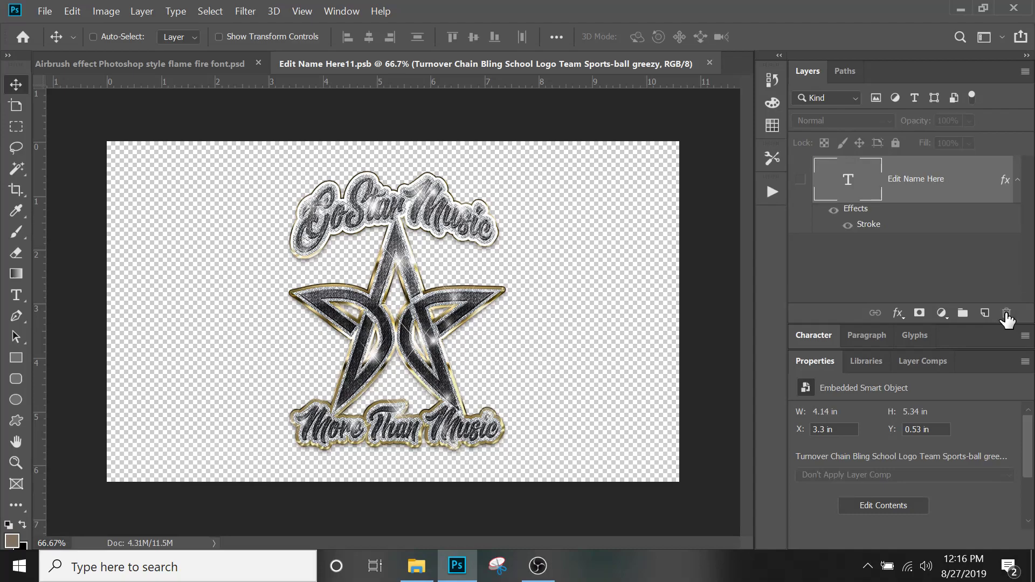
pyautogui.click(800, 180)
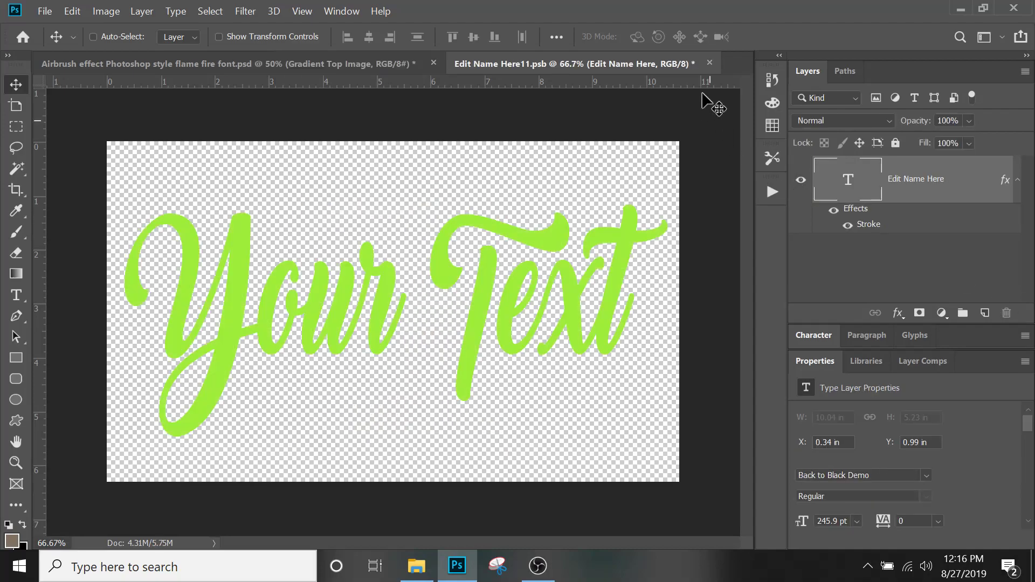
pyautogui.click(709, 63)
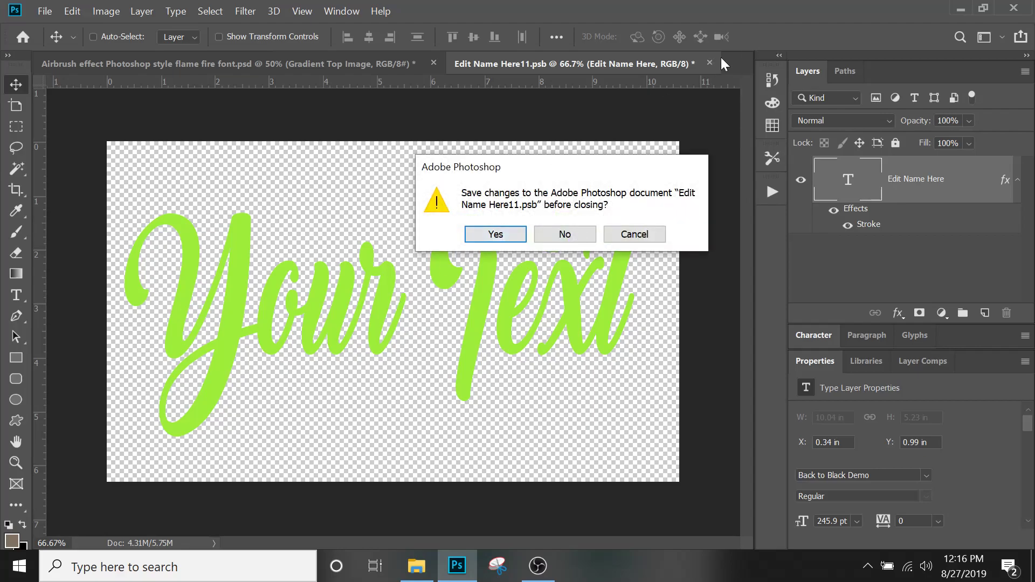
pyautogui.click(494, 235)
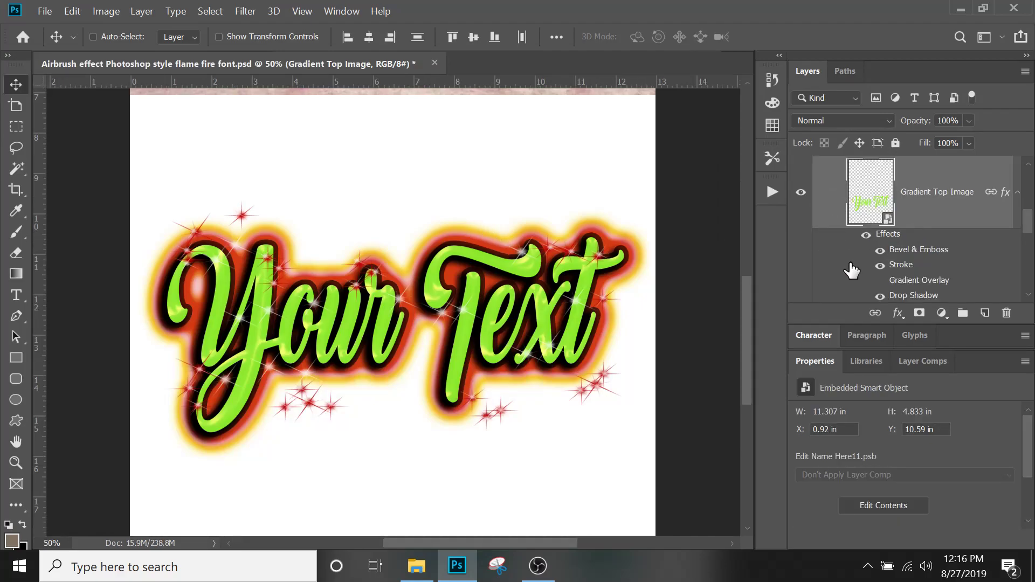
# - Re-enable the Gradient Overlay for the yellow-to-red flame fill and collapse the InnateLab group
pyautogui.click(880, 281)
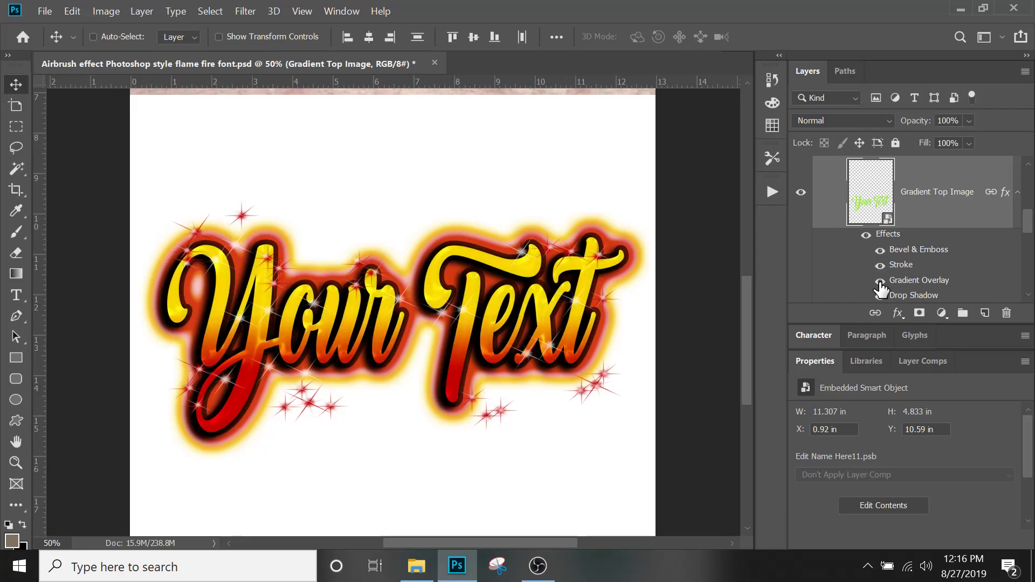
pyautogui.click(881, 281)
pyautogui.click(880, 281)
pyautogui.scroll(3, 893, 240)
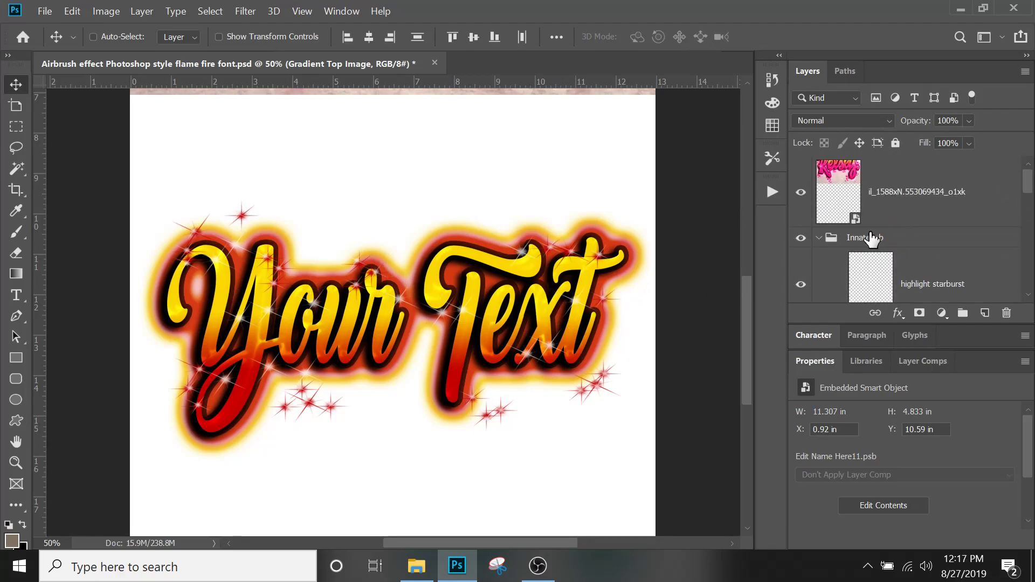
pyautogui.click(819, 240)
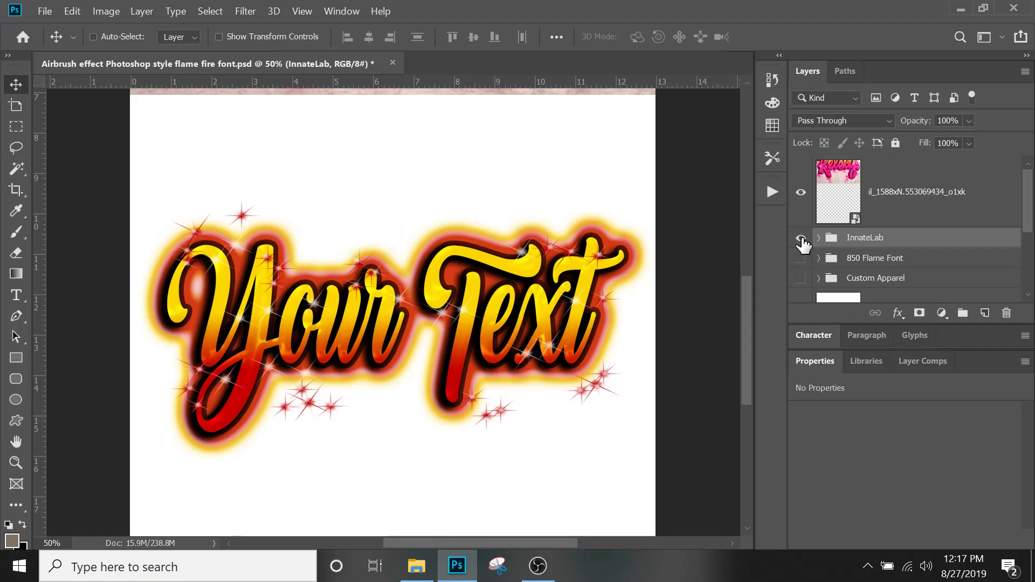
# - Hide the InnateLab group and move the il_1588xN image to X −0.46 in, Y −2.16 in
pyautogui.click(801, 238)
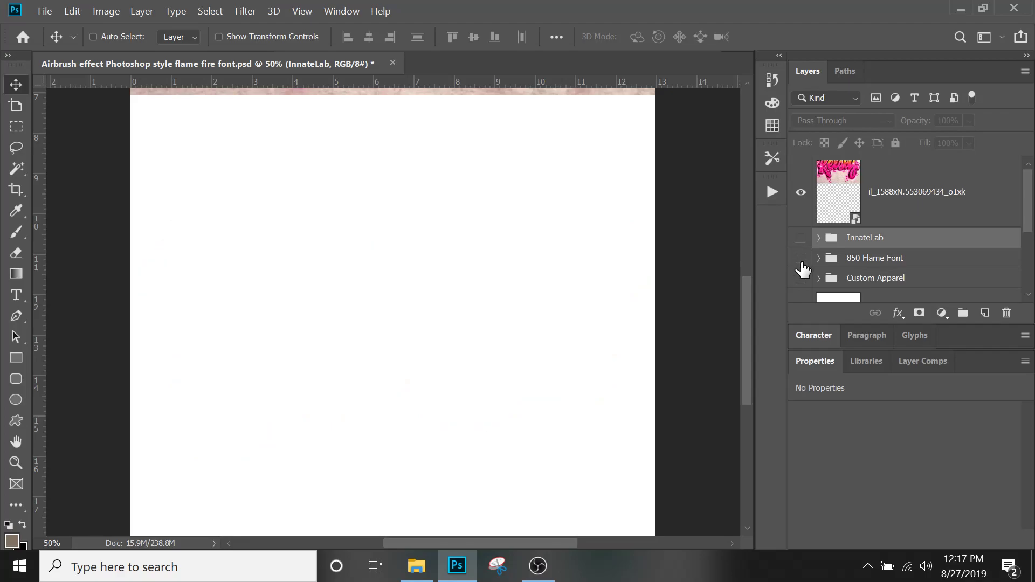
pyautogui.click(830, 182)
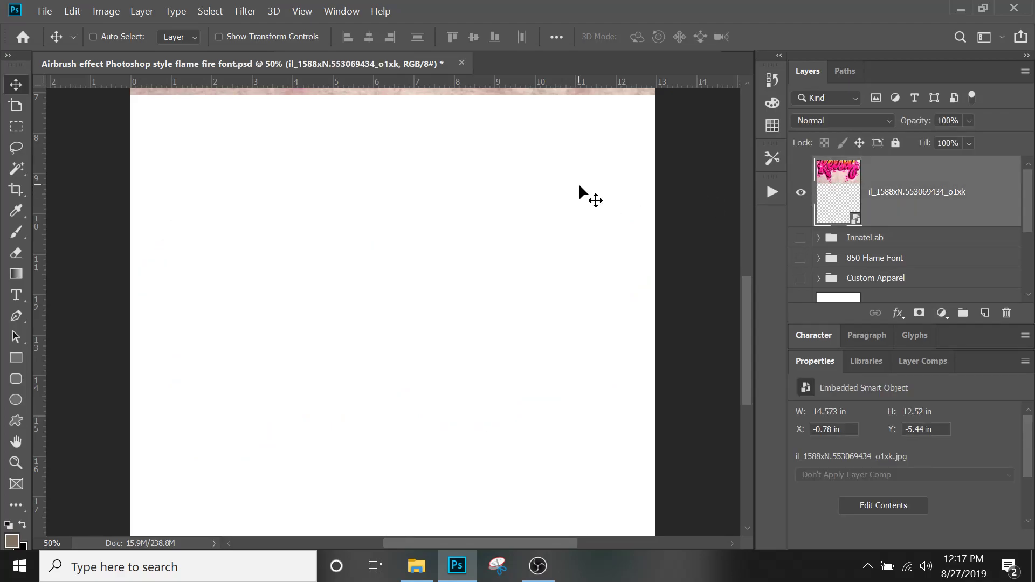
pyautogui.moveTo(579, 186); pyautogui.dragTo(596, 92)
pyautogui.hotkey('ctrl', '-')
pyautogui.hotkey('ctrl', '-')
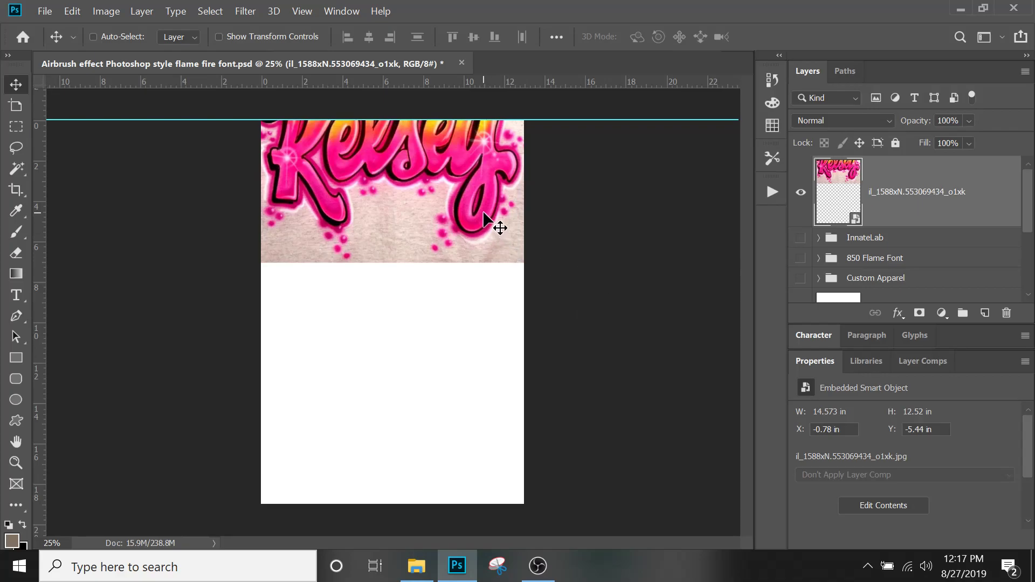
pyautogui.moveTo(371, 203); pyautogui.dragTo(405, 241)
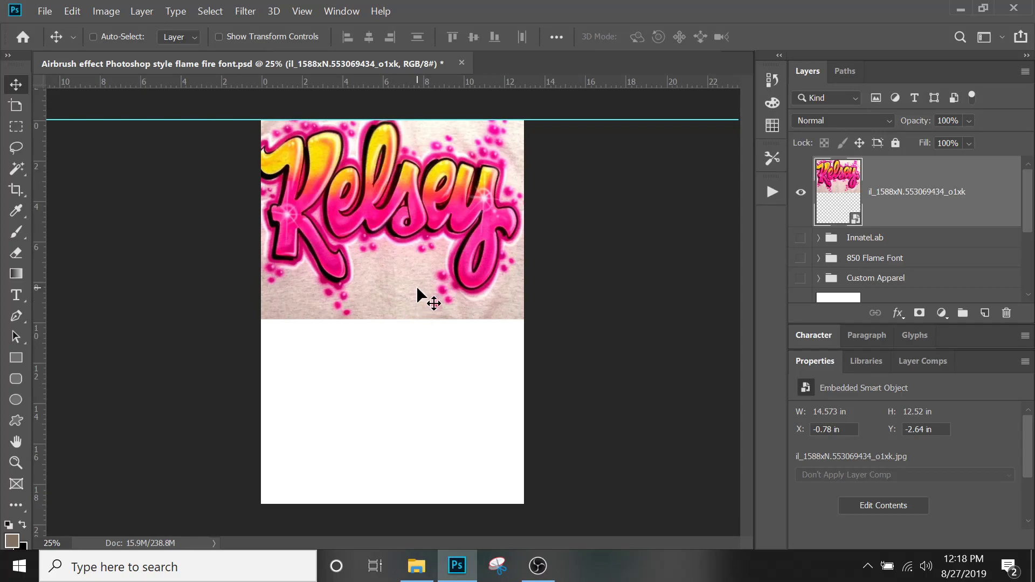
pyautogui.moveTo(417, 301); pyautogui.dragTo(424, 298)
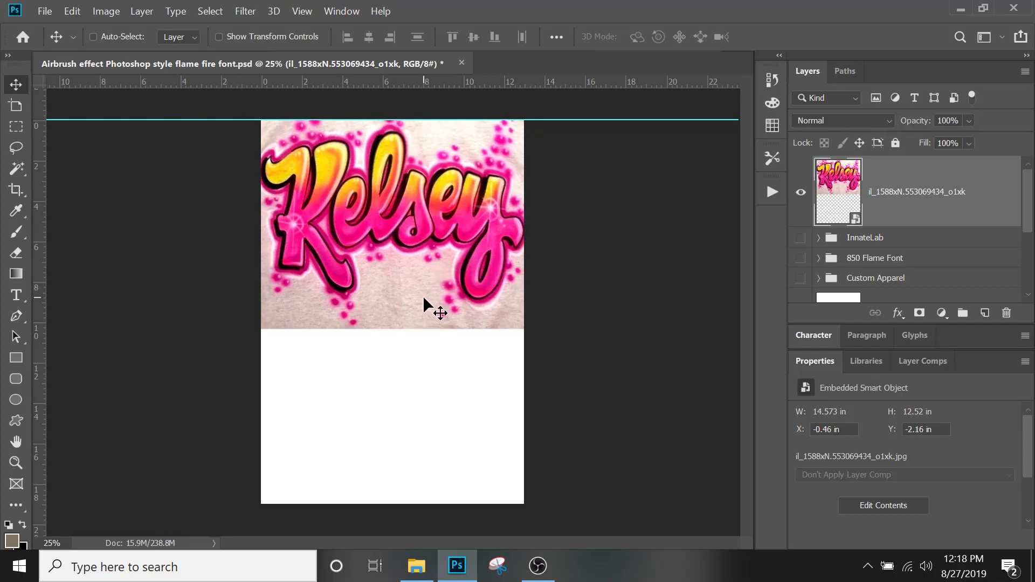